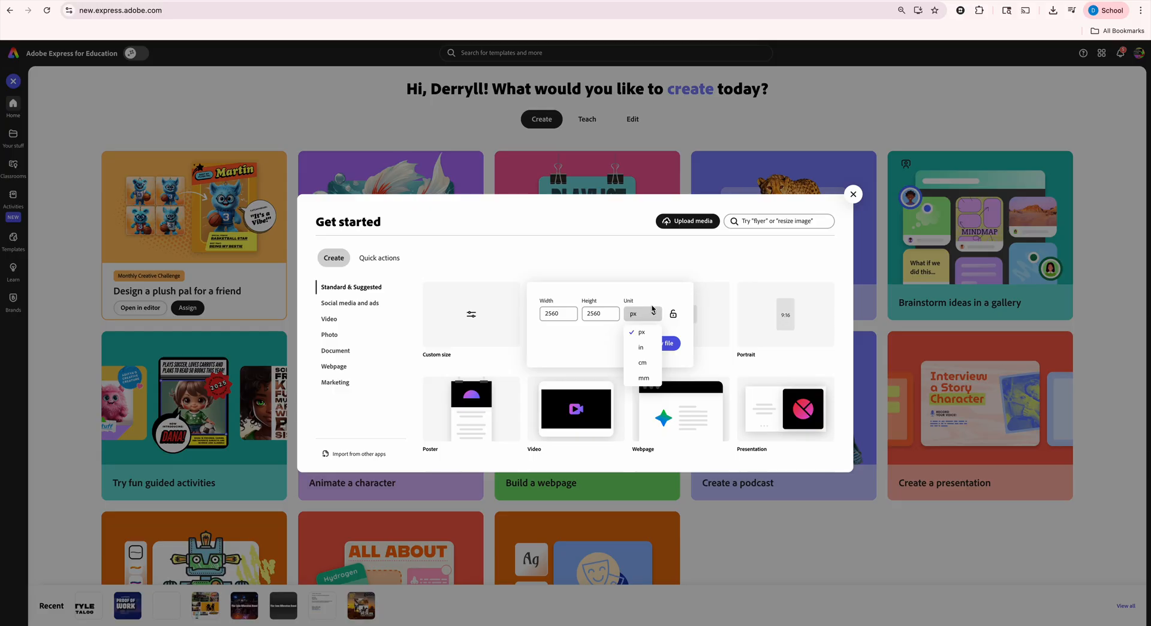
Step: Create a new custom-size file measuring 17 in wide by 11 in high
click(641, 347)
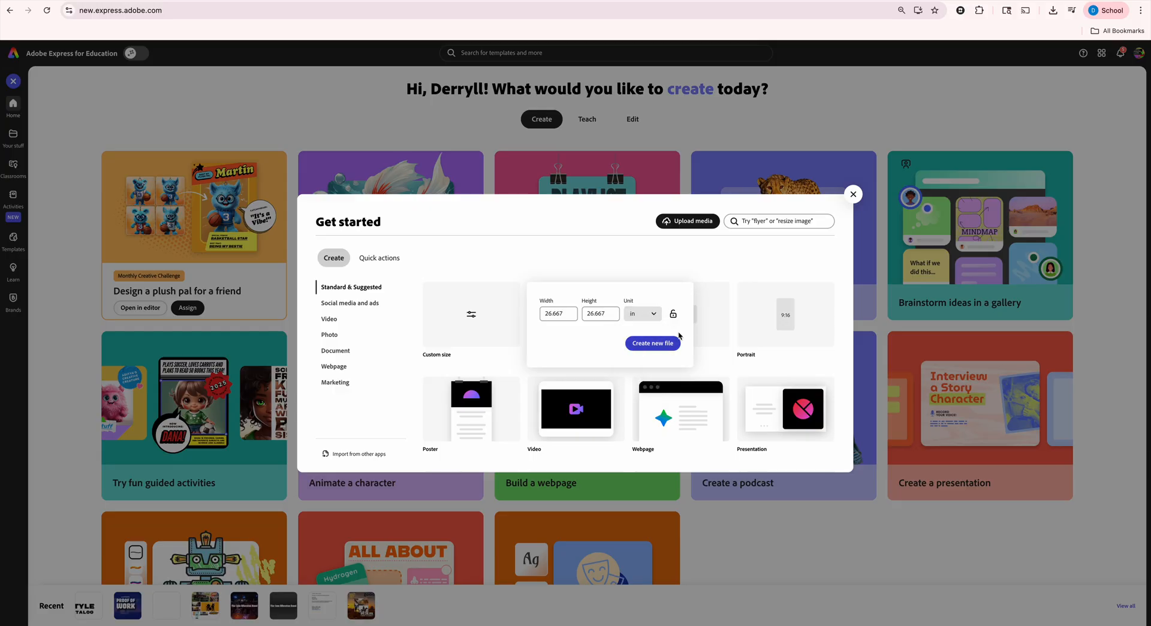
click(571, 314)
text(1)
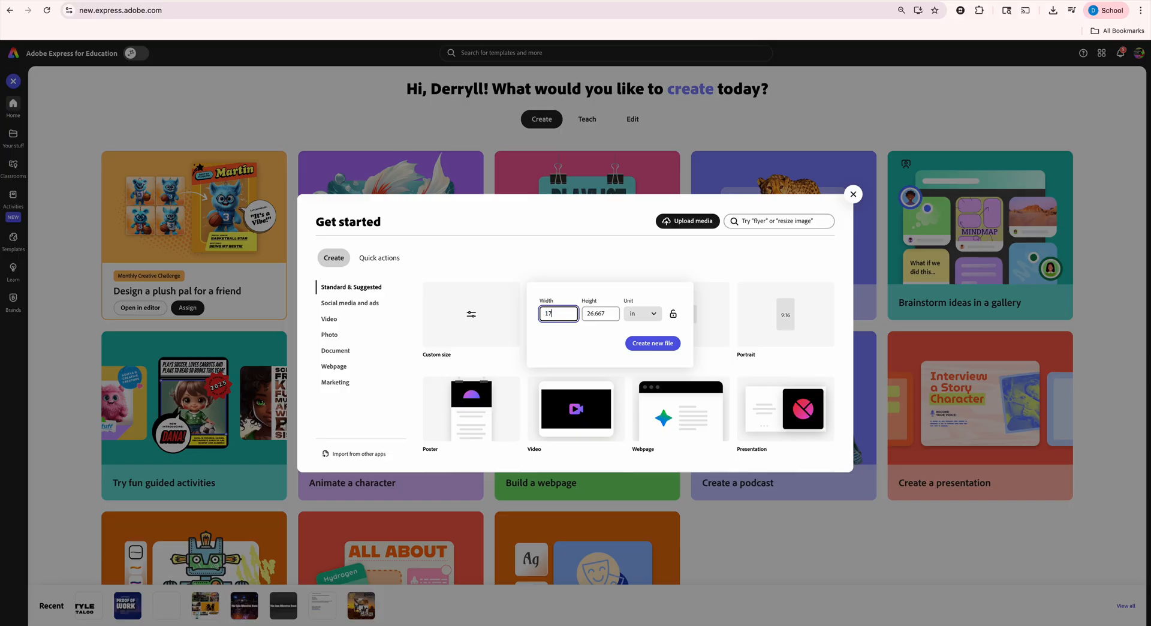
click(597, 314)
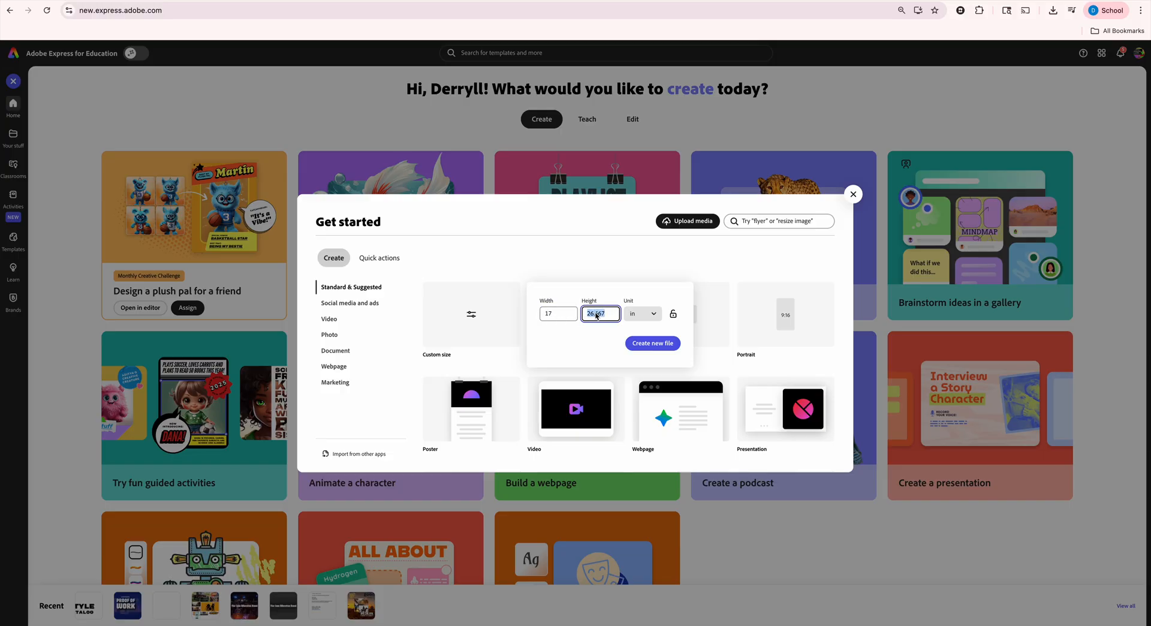
text(1)
click(665, 345)
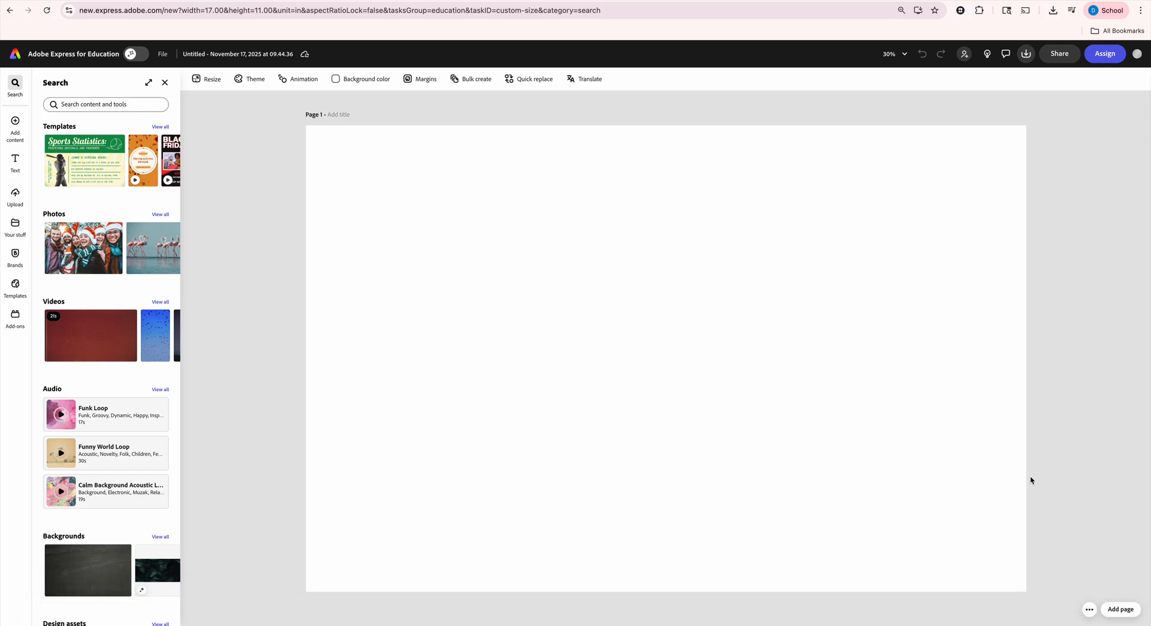
Step: Add a second page at the same size as the first and close the content search
mouse_move(1127, 610)
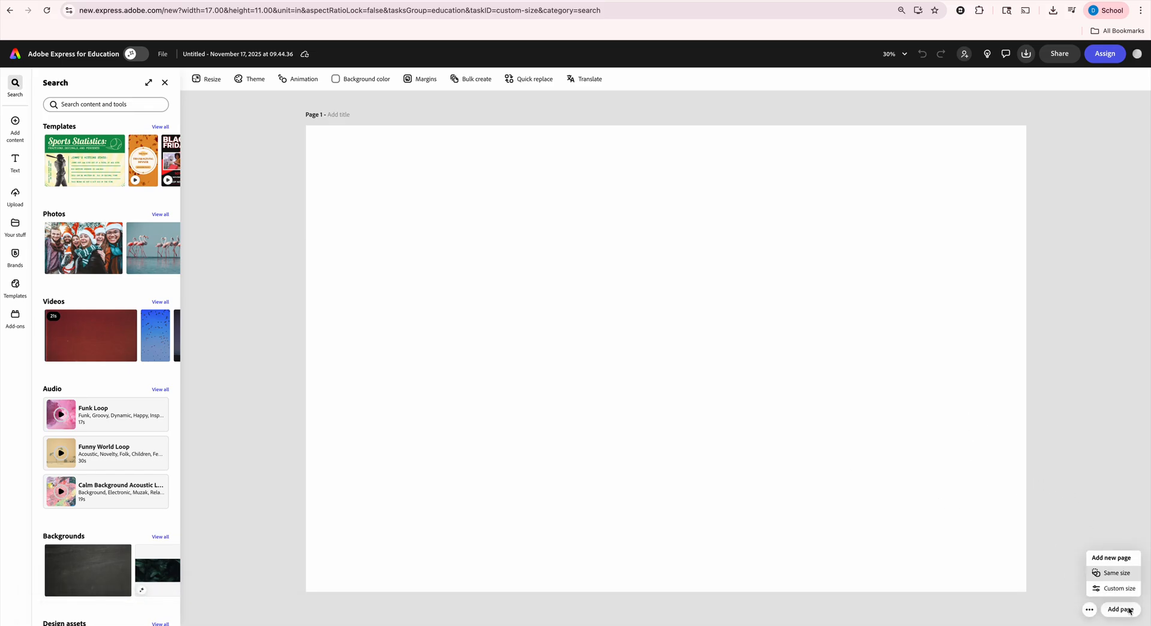
click(1119, 572)
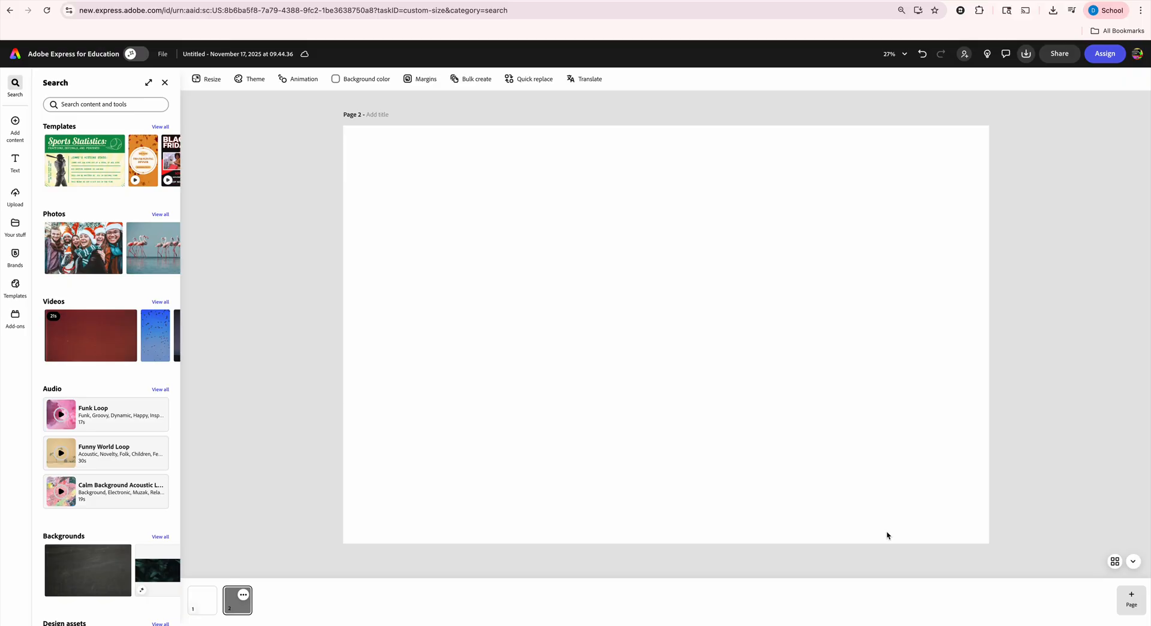
click(165, 82)
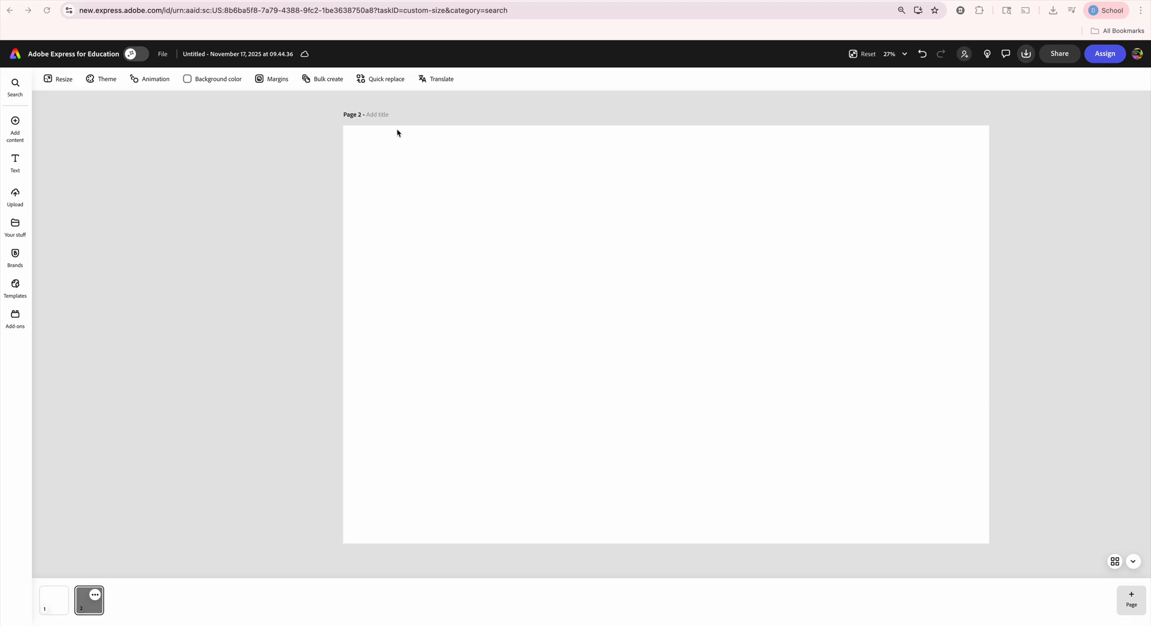
Step: Show the margins and the bleed on page 2
click(278, 80)
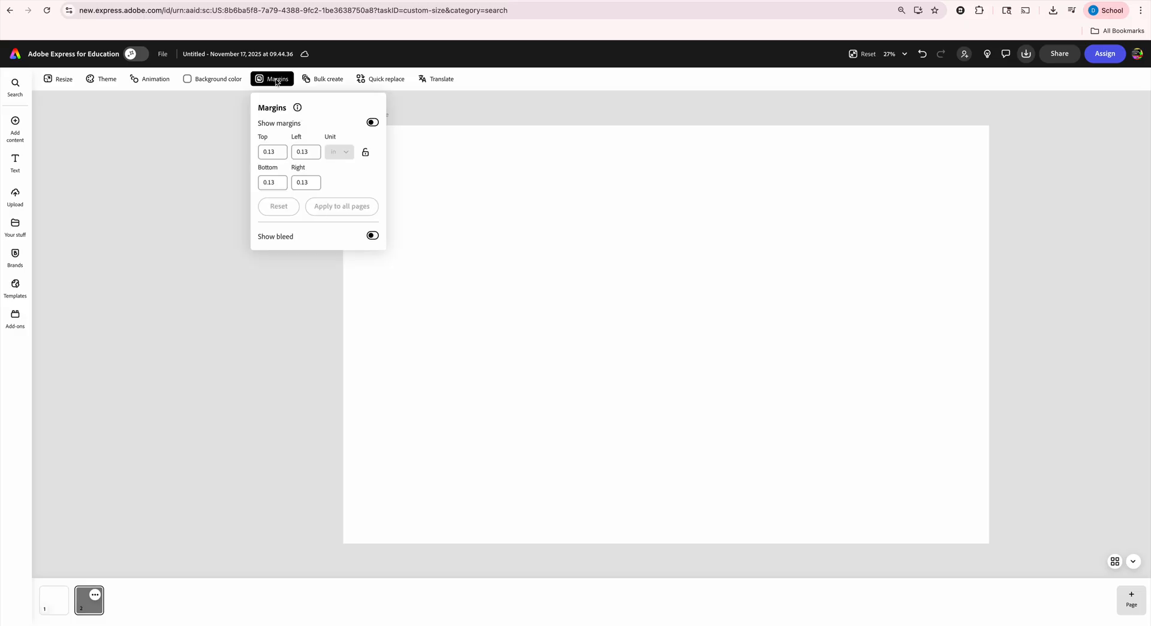
click(373, 122)
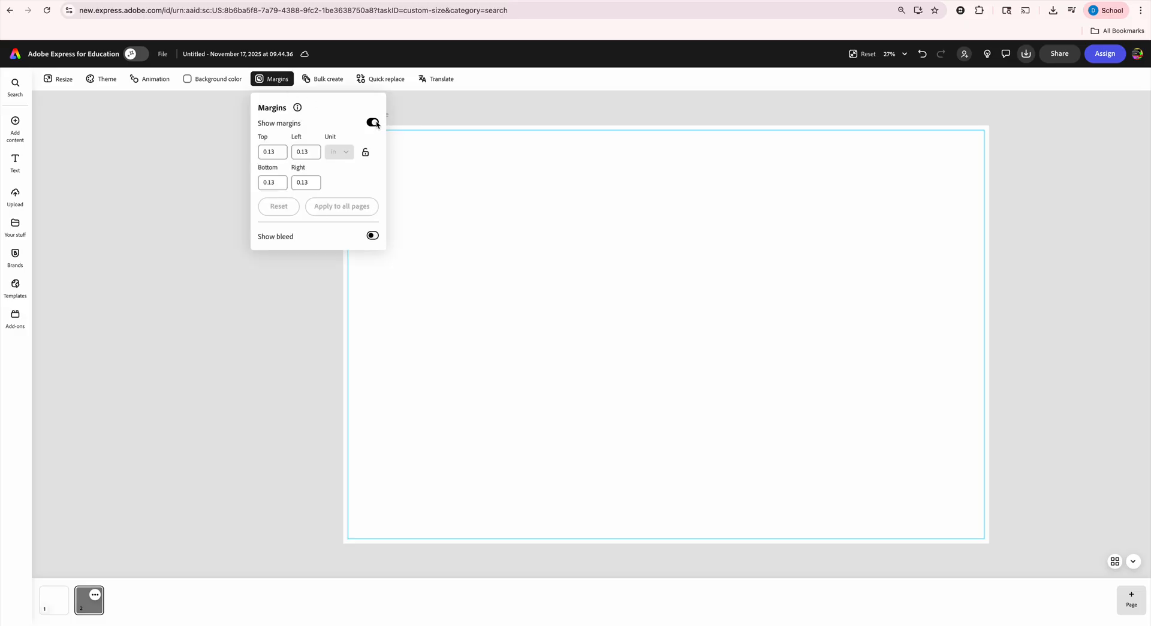
click(373, 235)
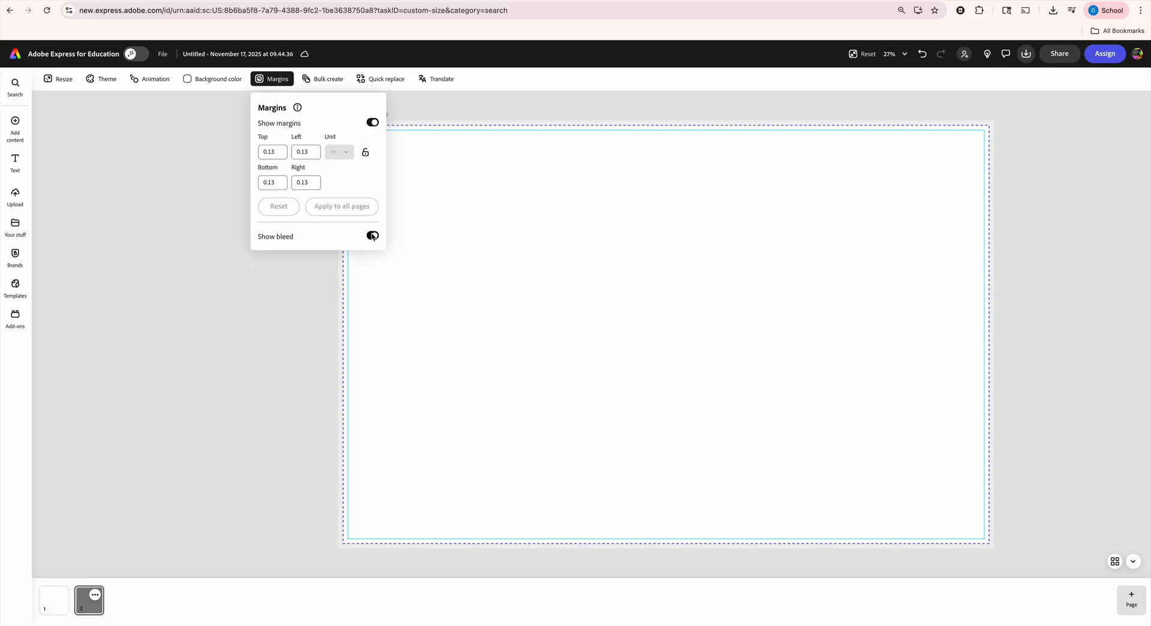
click(619, 137)
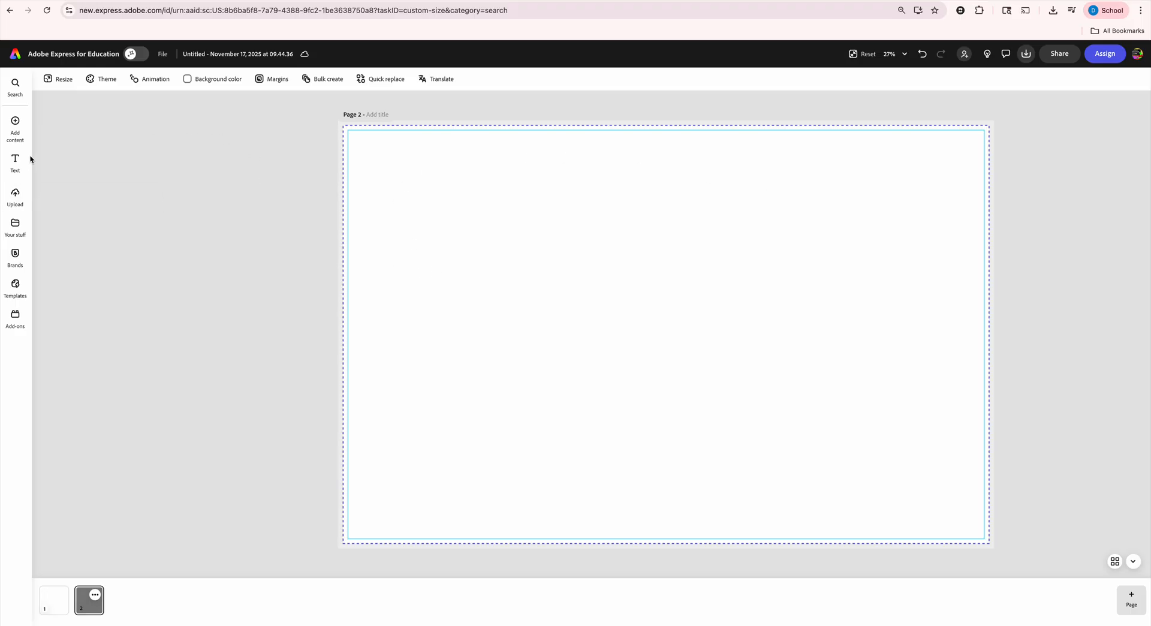
Step: Add a title text box, narrow it, scale its text to size 66, and place it inside the page's upper-left margins
mouse_move(17, 163)
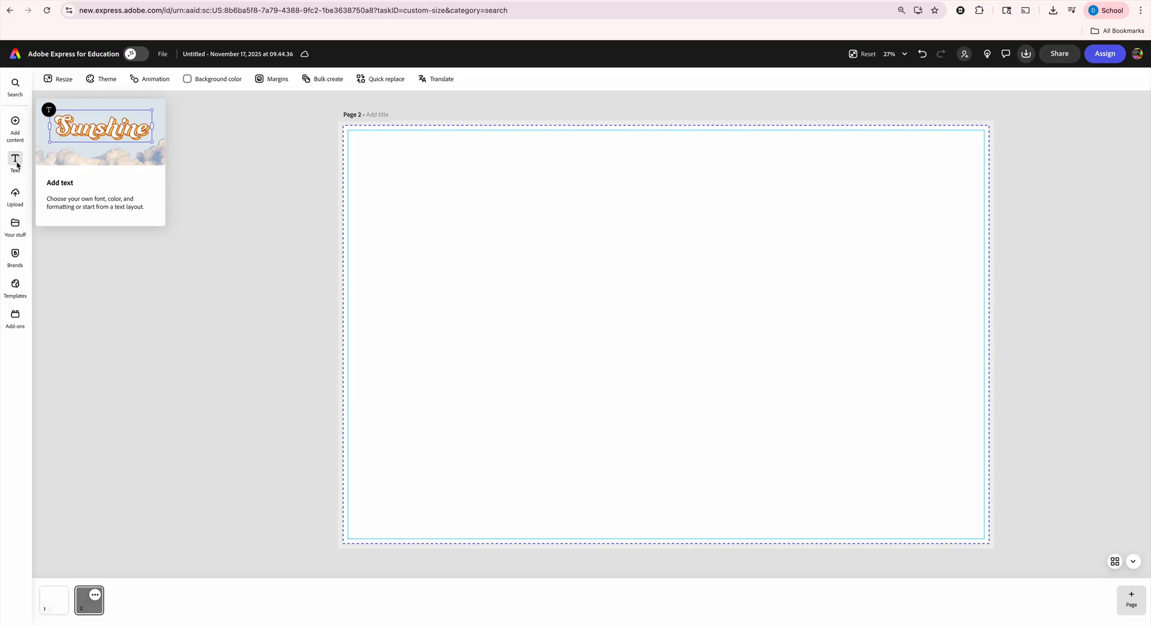
click(14, 162)
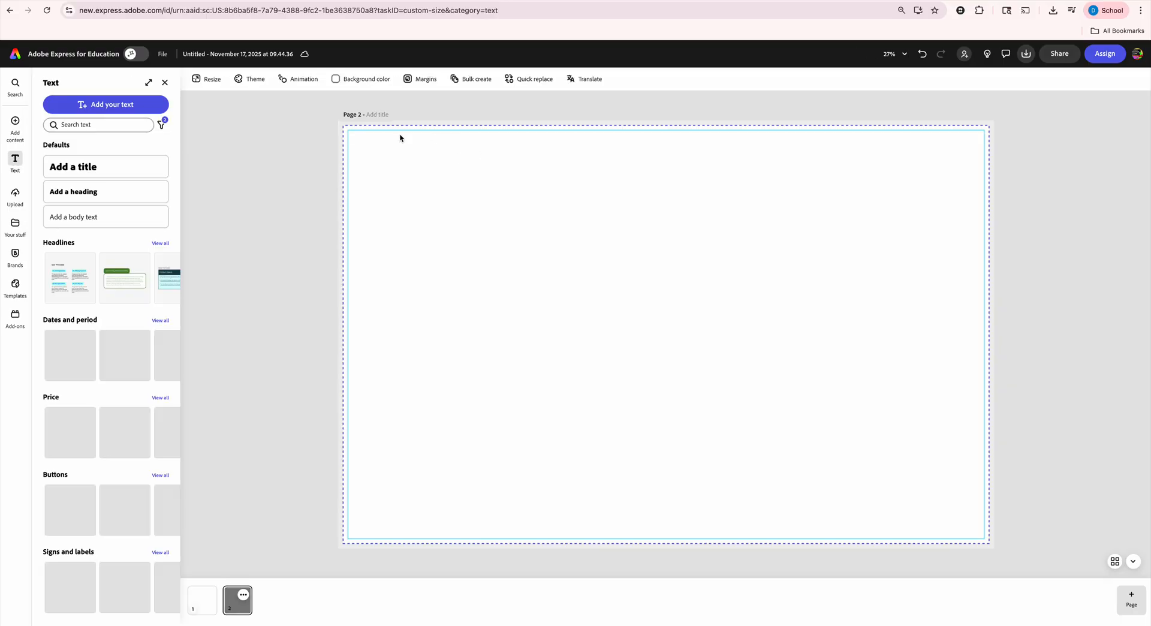
click(93, 168)
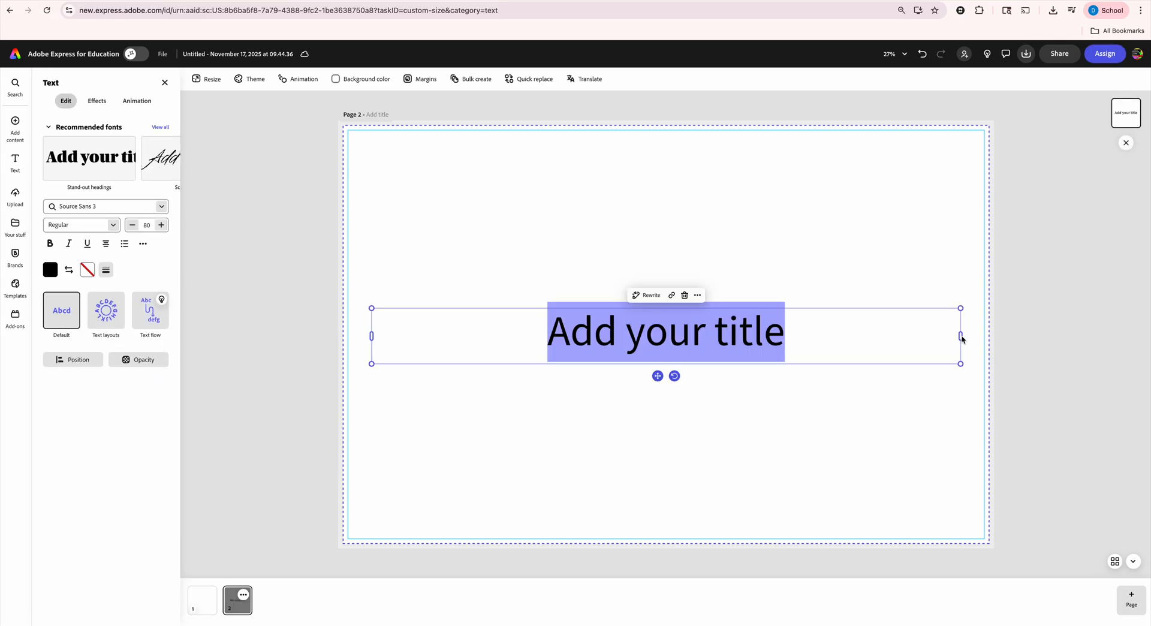
drag(962, 338, 591, 335)
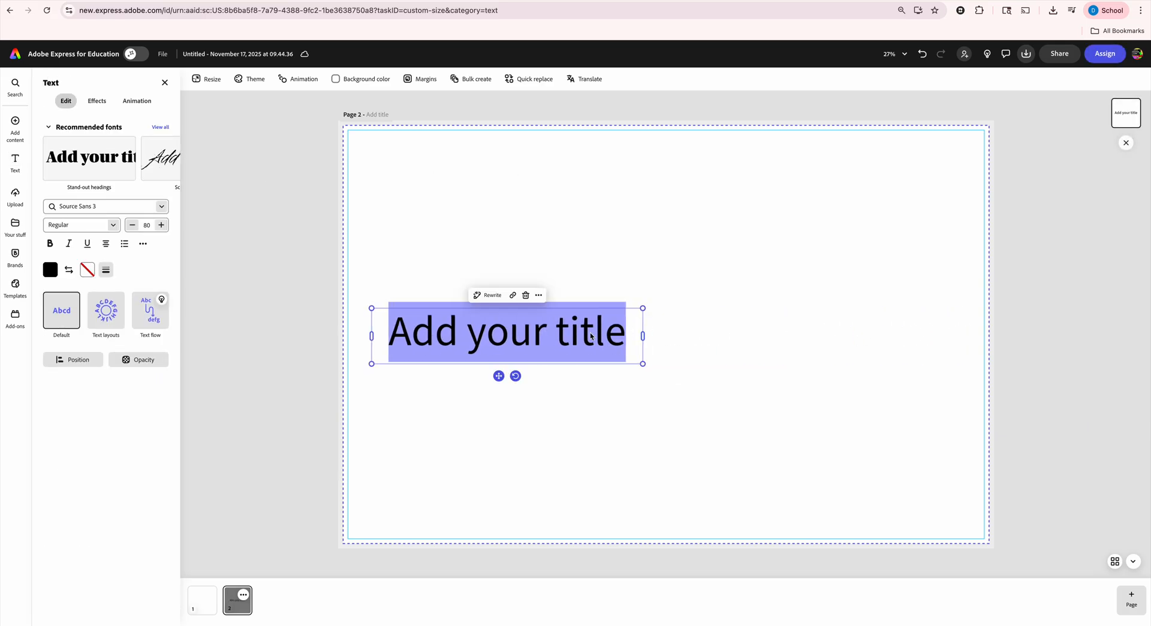
drag(499, 375, 476, 223)
drag(616, 207, 533, 180)
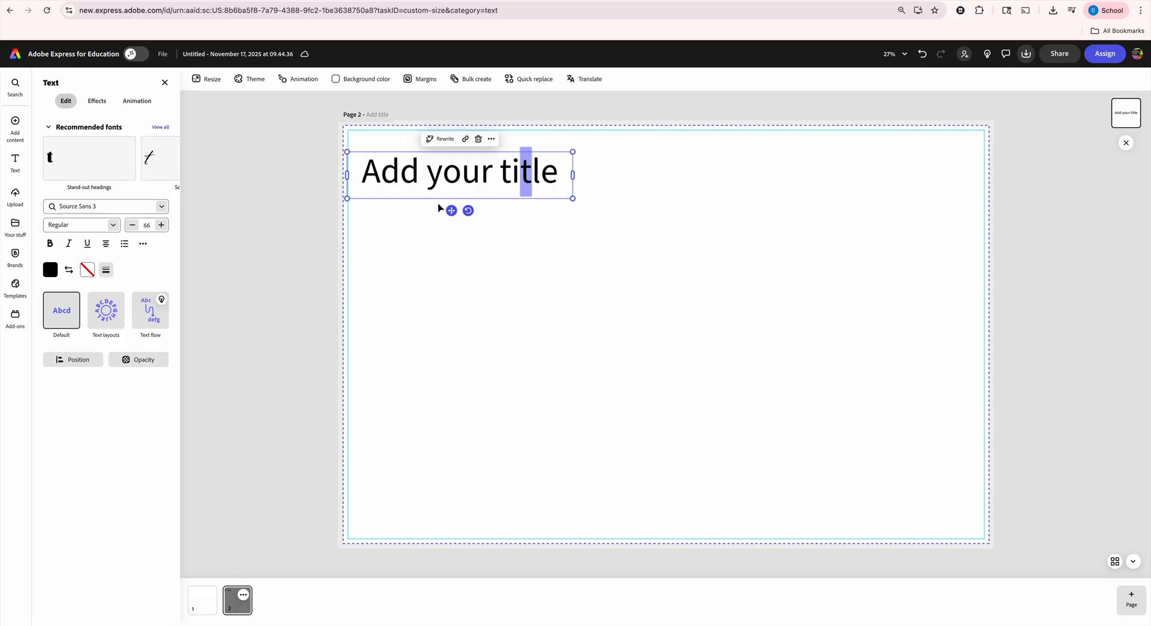
drag(456, 208, 463, 203)
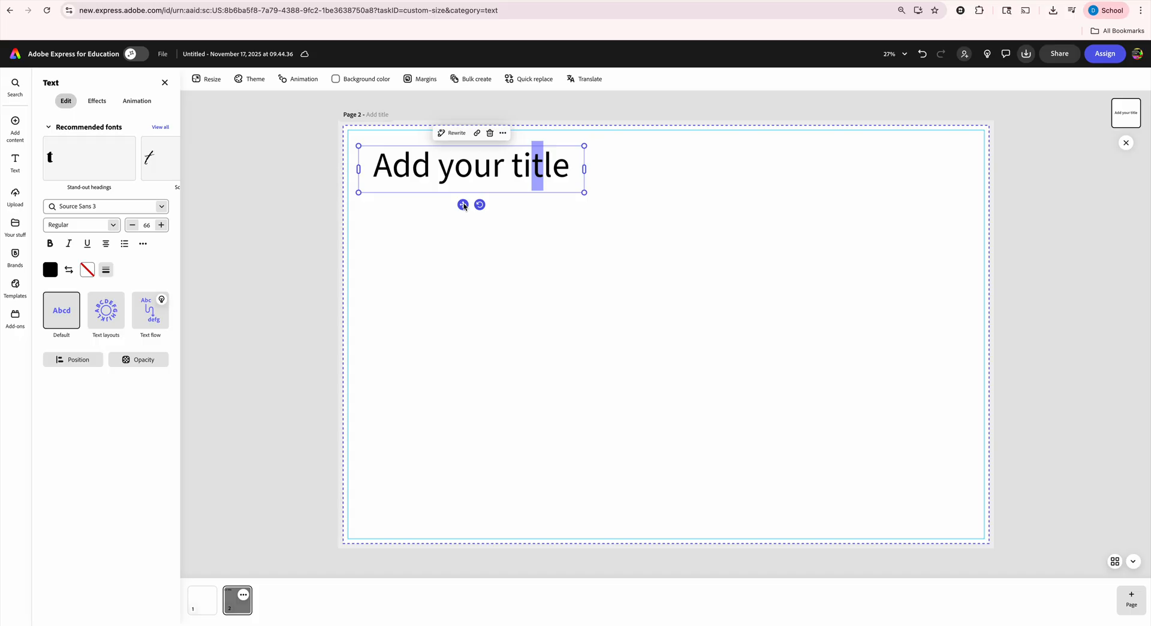
mouse_move(463, 205)
mouse_down()
mouse_move(468, 233)
mouse_move(467, 210)
mouse_up()
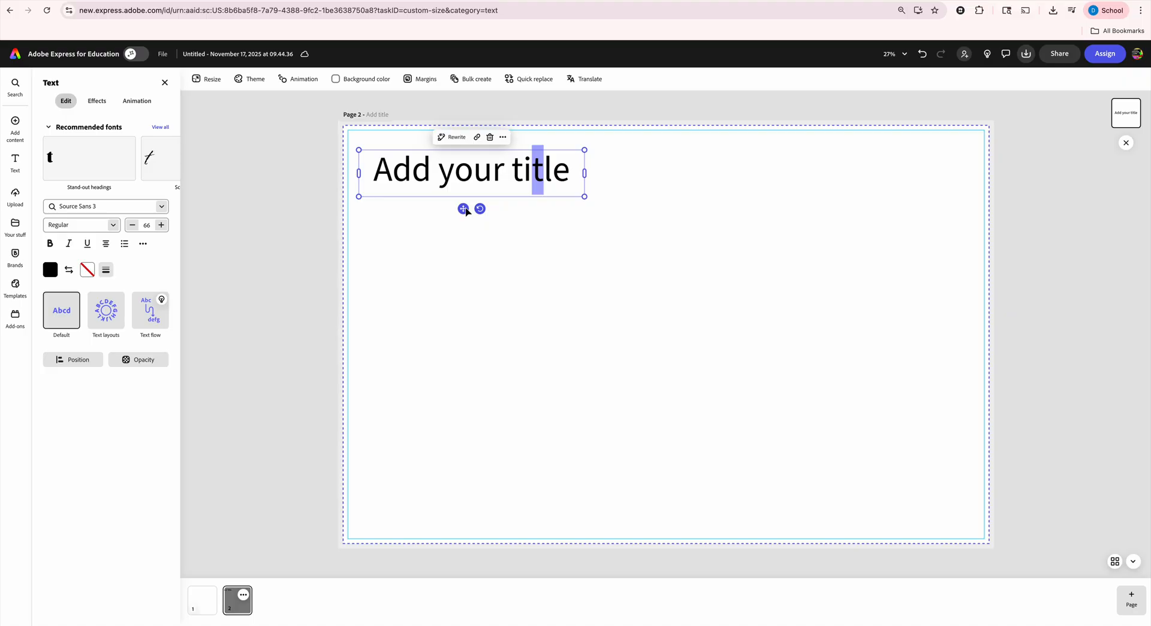
Step: Duplicate the title text box, shrink the copy to size 37, and place it directly below the original
click(502, 136)
click(560, 217)
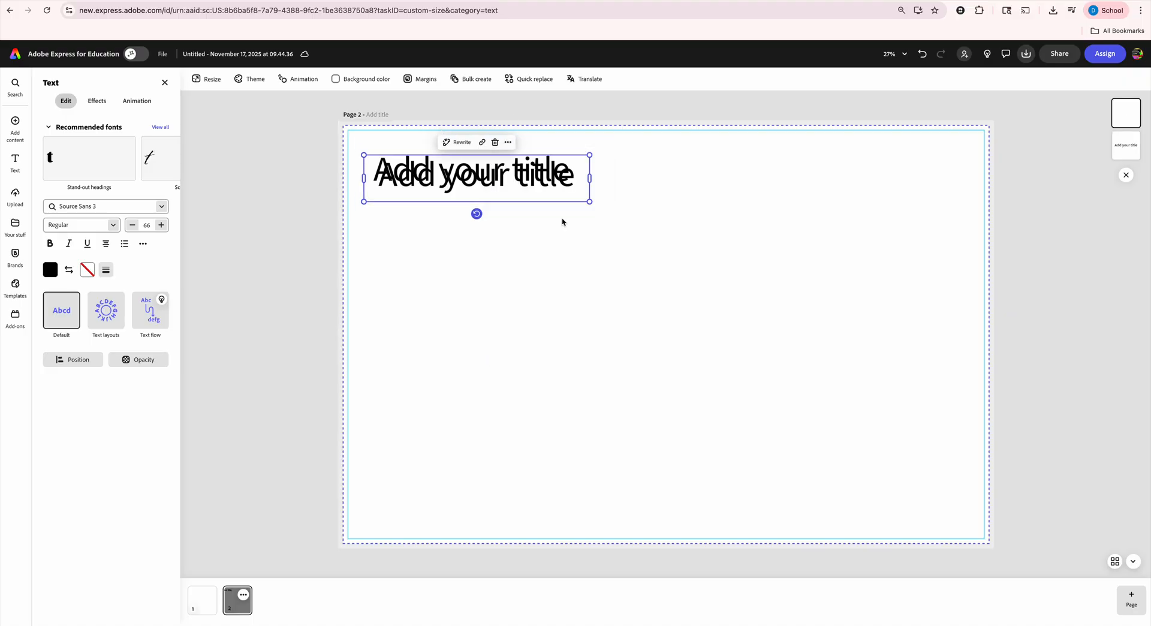
drag(539, 185, 475, 205)
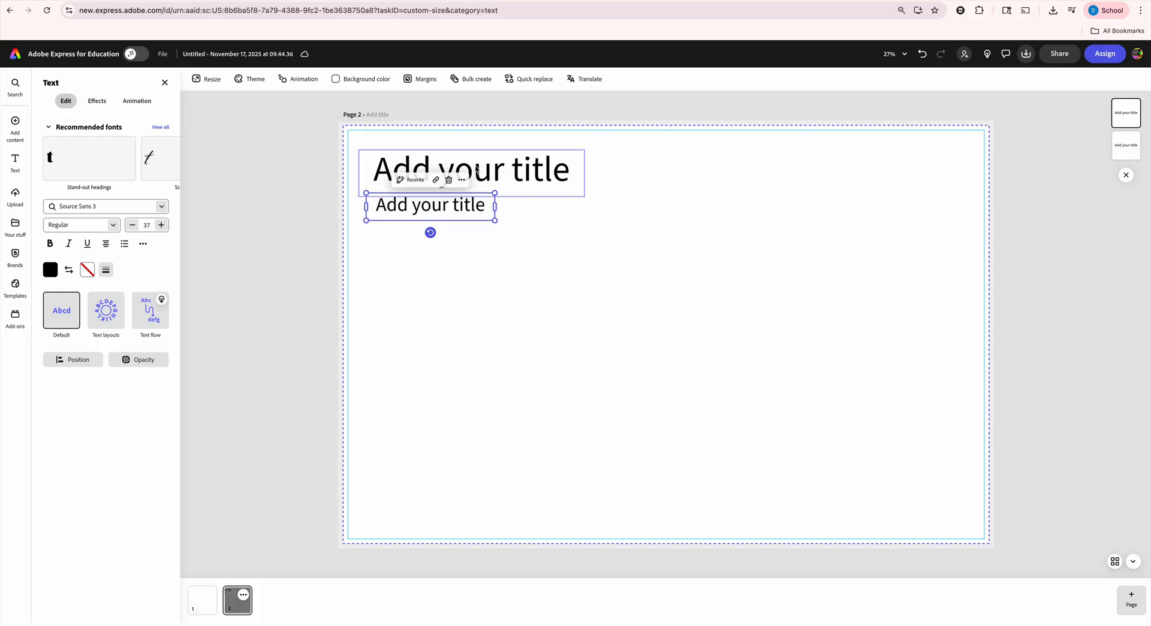
Step: Replace the upper placeholder text with "TITLE" and the lower one with "SUBTITLE"
double_click(474, 165)
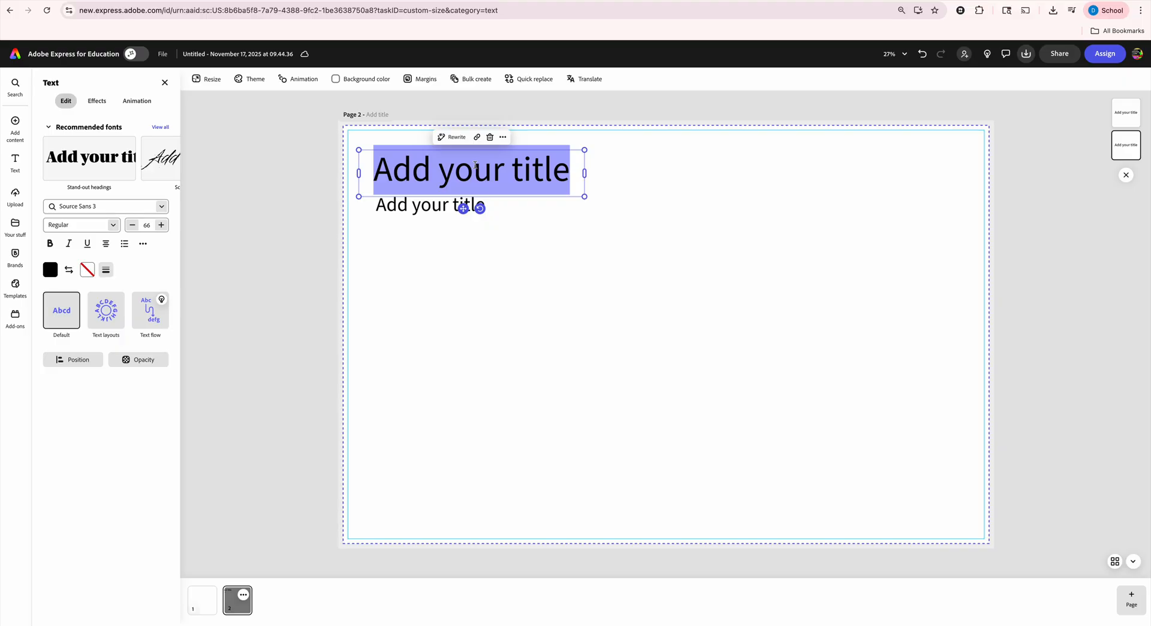
text(TITLE)
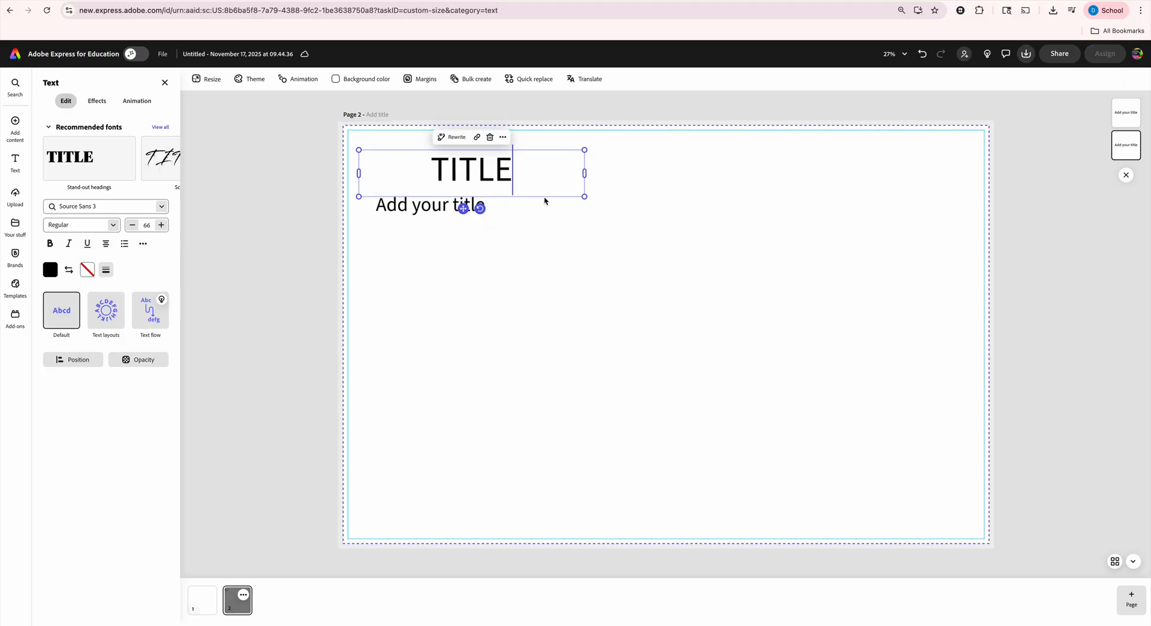
double_click(479, 208)
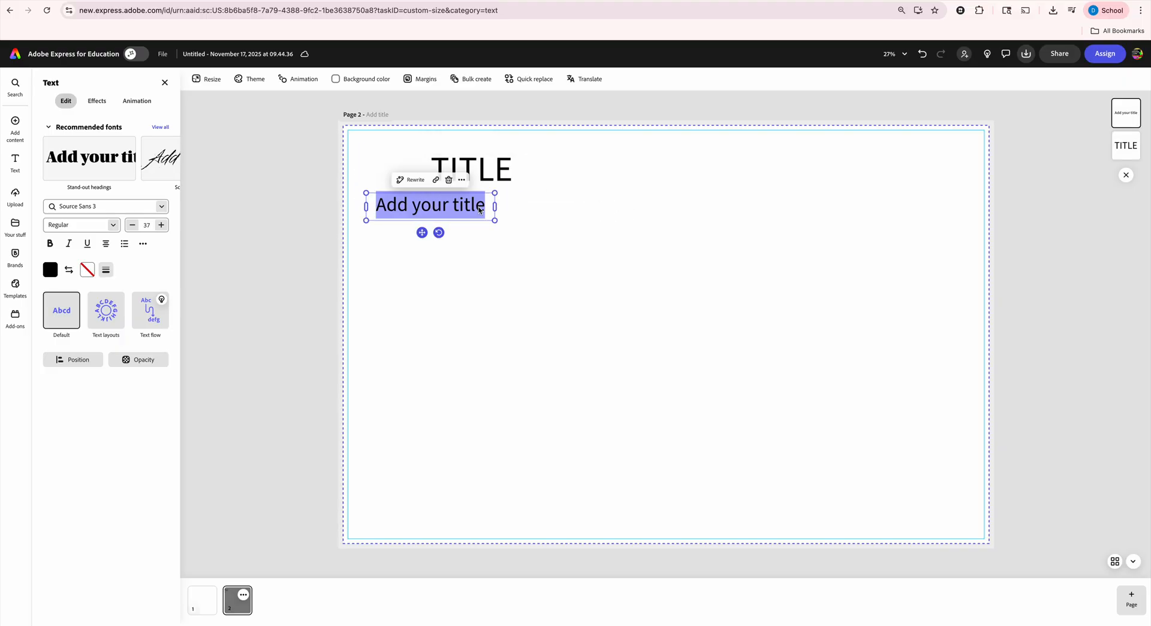
text(SUBT)
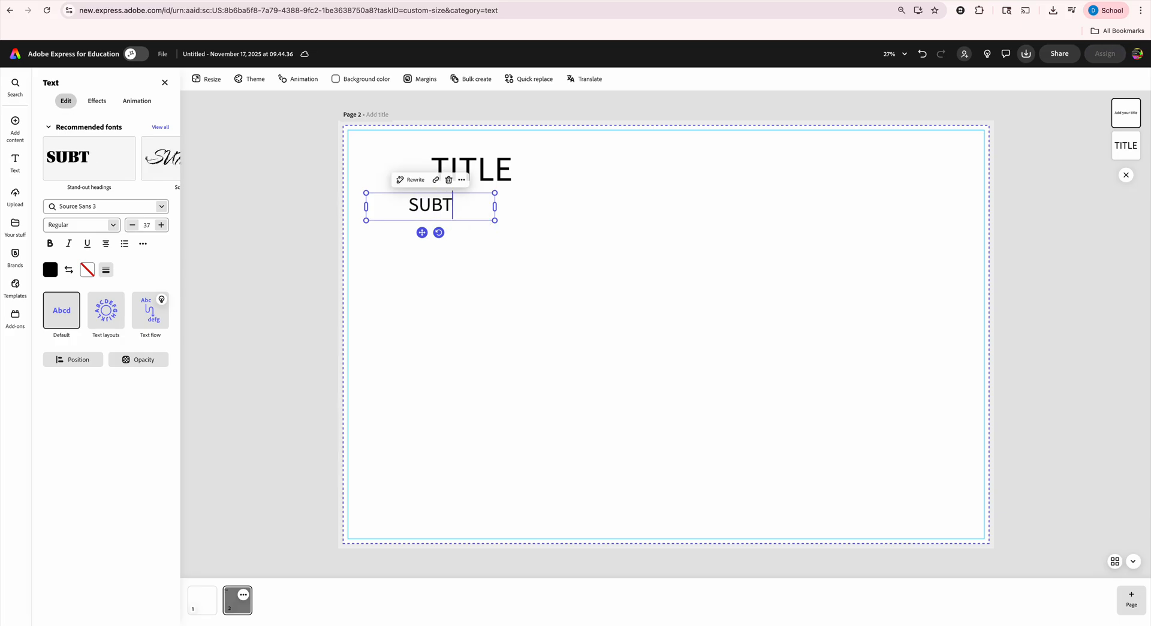
text(ITLE)
Step: Scale the TITLE text down to size 55 and delete the SUBTITLE text box
drag(422, 232, 463, 206)
click(489, 177)
drag(585, 199, 540, 249)
click(453, 202)
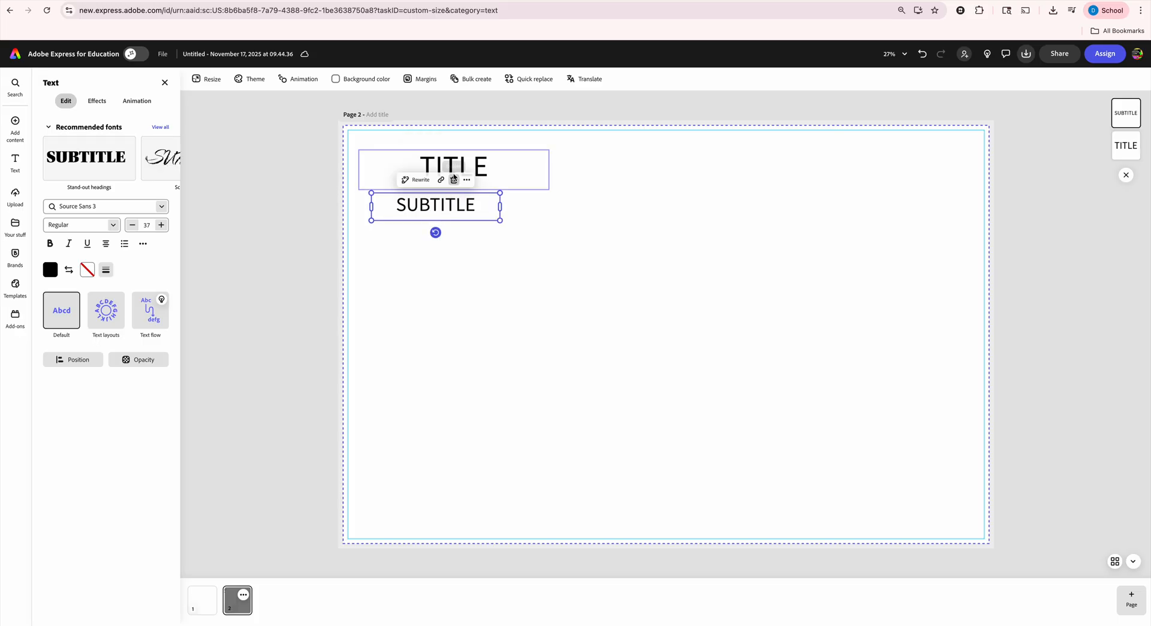
click(454, 180)
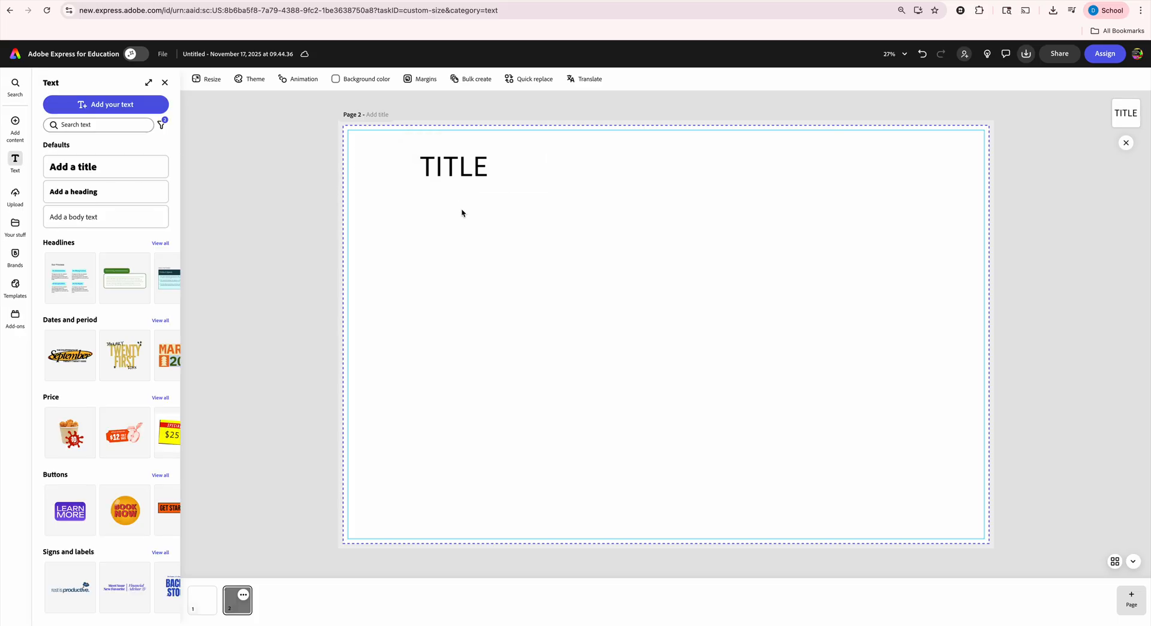
Step: Left-align the TITLE text within its box
click(455, 172)
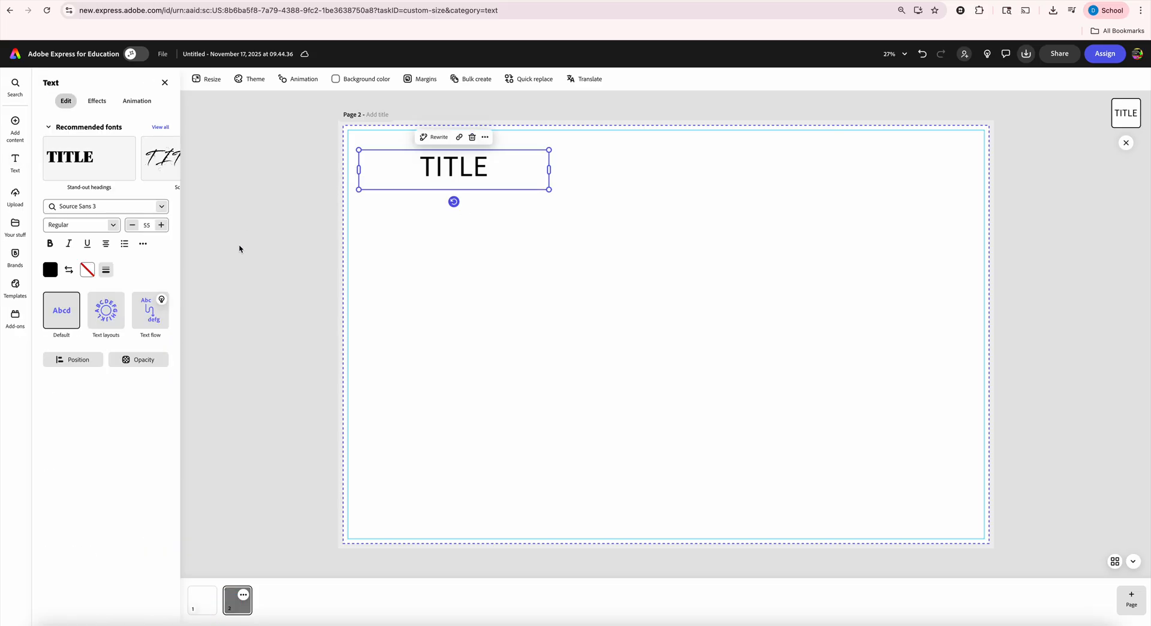
click(106, 243)
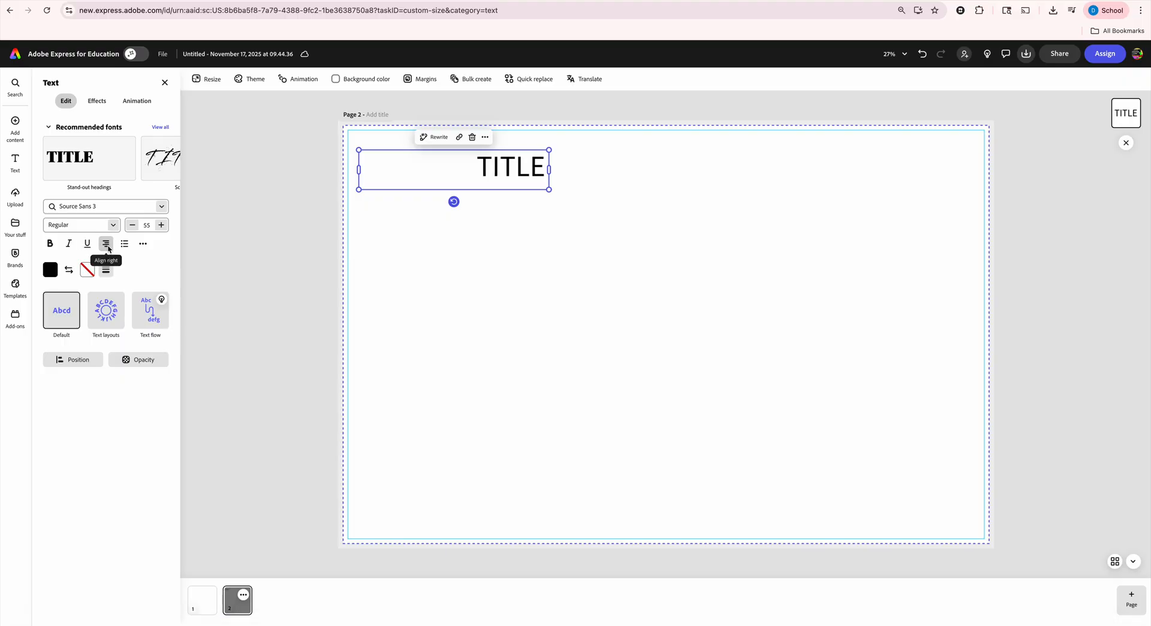
click(108, 246)
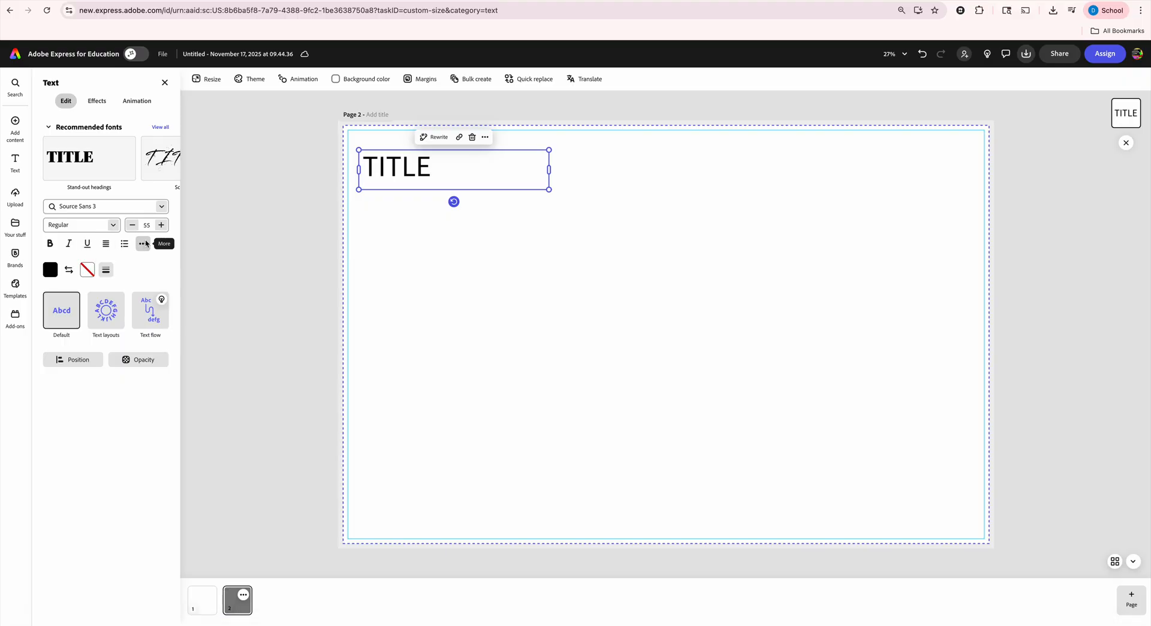
click(106, 243)
Step: Scale the TITLE text to size 51 and narrow its box to fit the word near the page's upper-left corner
mouse_move(424, 180)
mouse_down()
mouse_move(426, 205)
mouse_move(426, 174)
mouse_up()
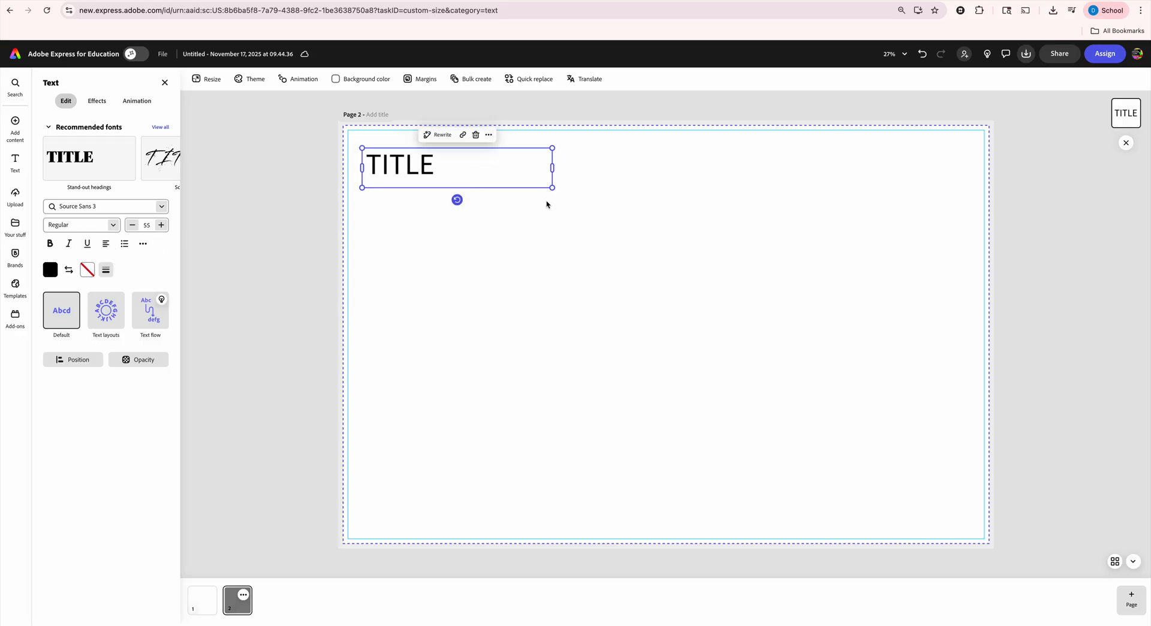
drag(552, 188, 531, 207)
drag(538, 169, 442, 178)
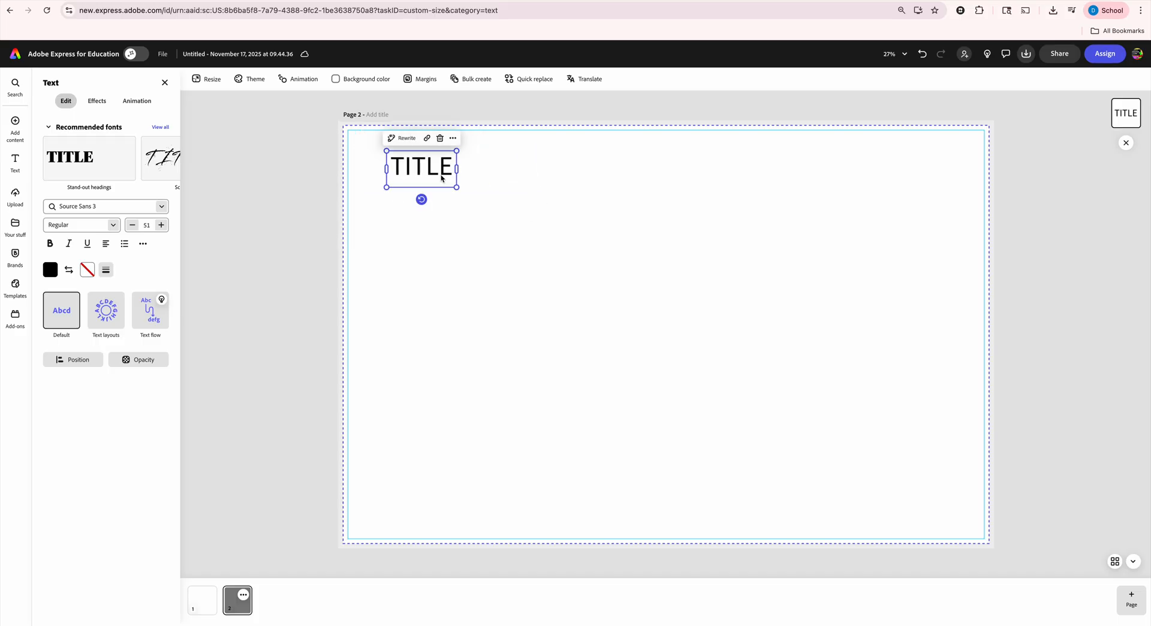
Step: Duplicate the TITLE text box and place the copy directly below the original, aligned with it
click(452, 138)
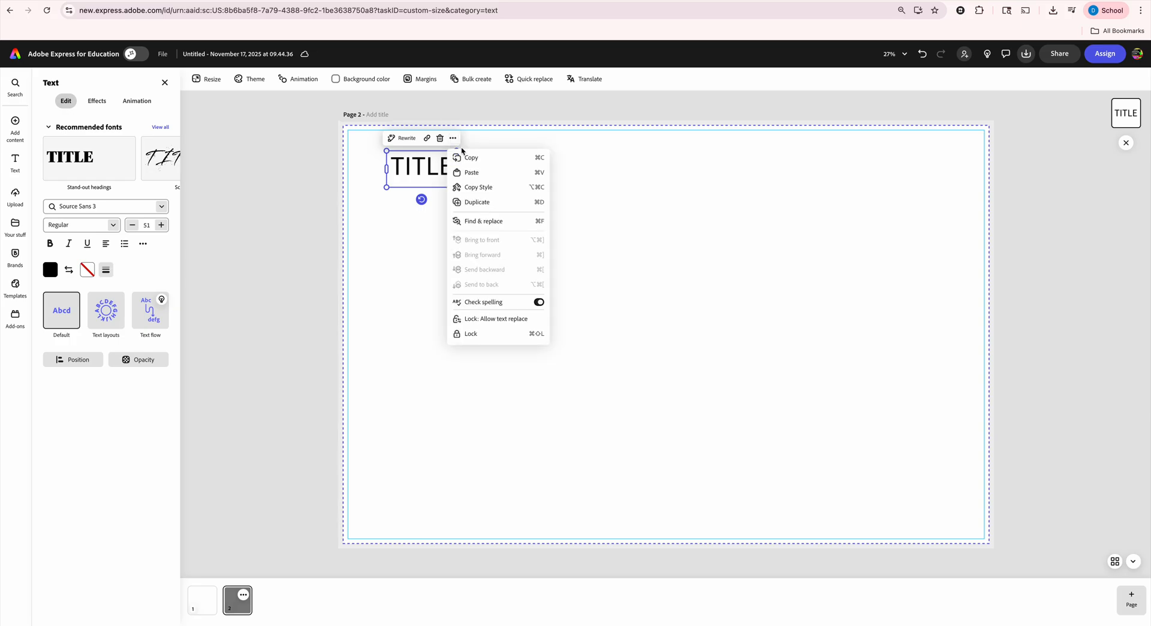
click(501, 202)
drag(443, 180, 440, 205)
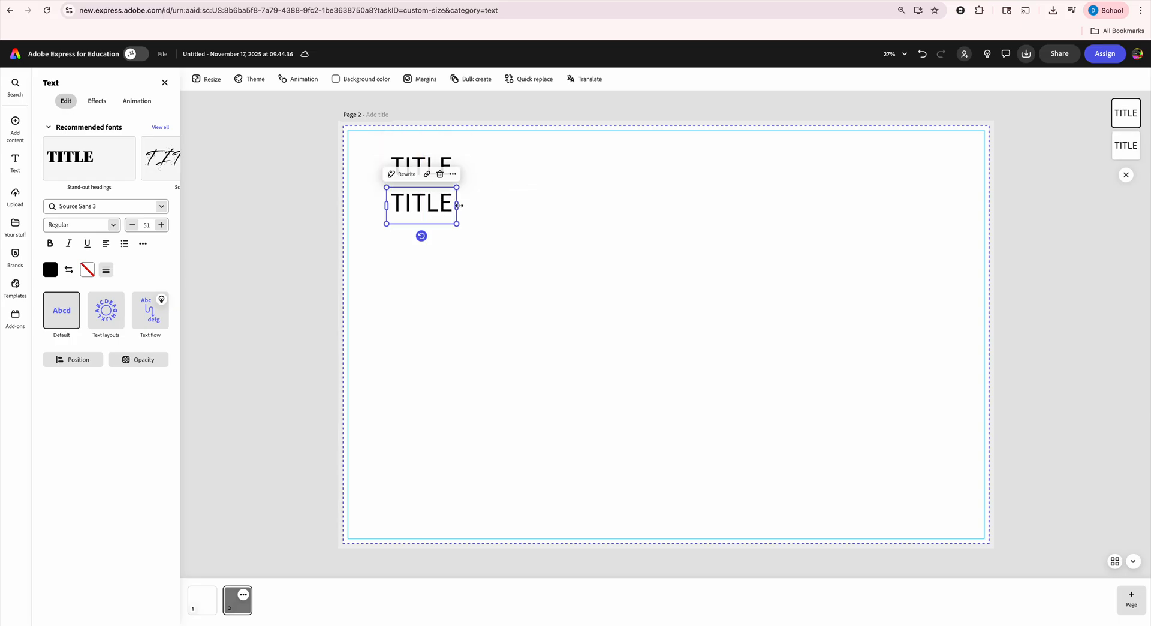
Step: Replace the text in the lower TITLE copy with SUBTITLE
double_click(437, 208)
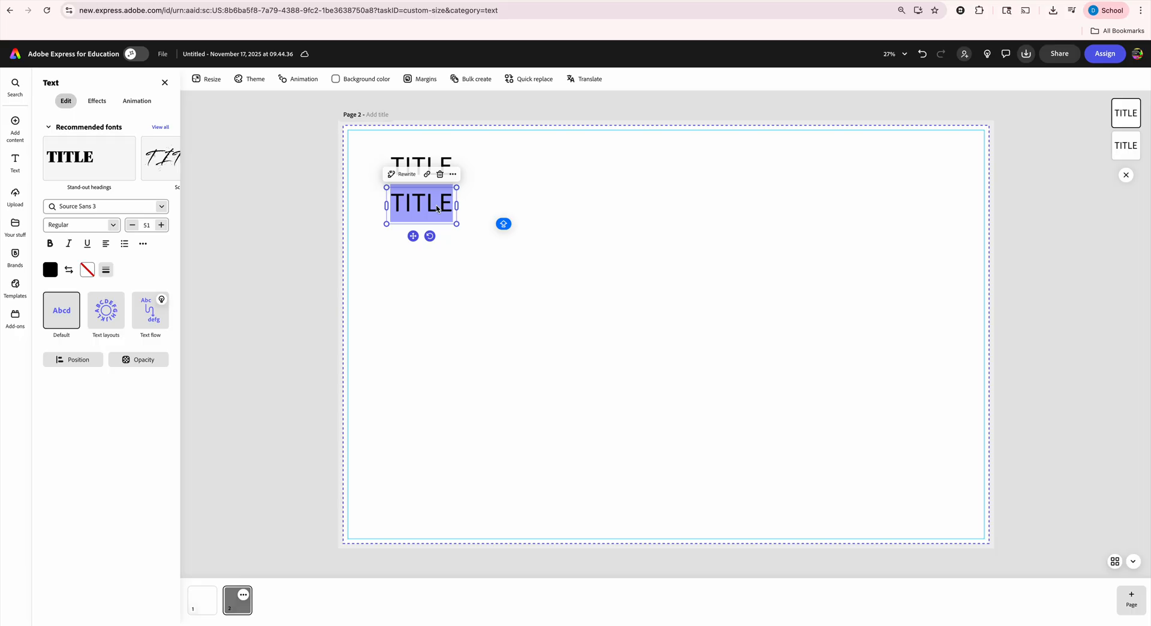
text(STUB)
key(BackSpace)
key(BackSpace)
key(BackSpace)
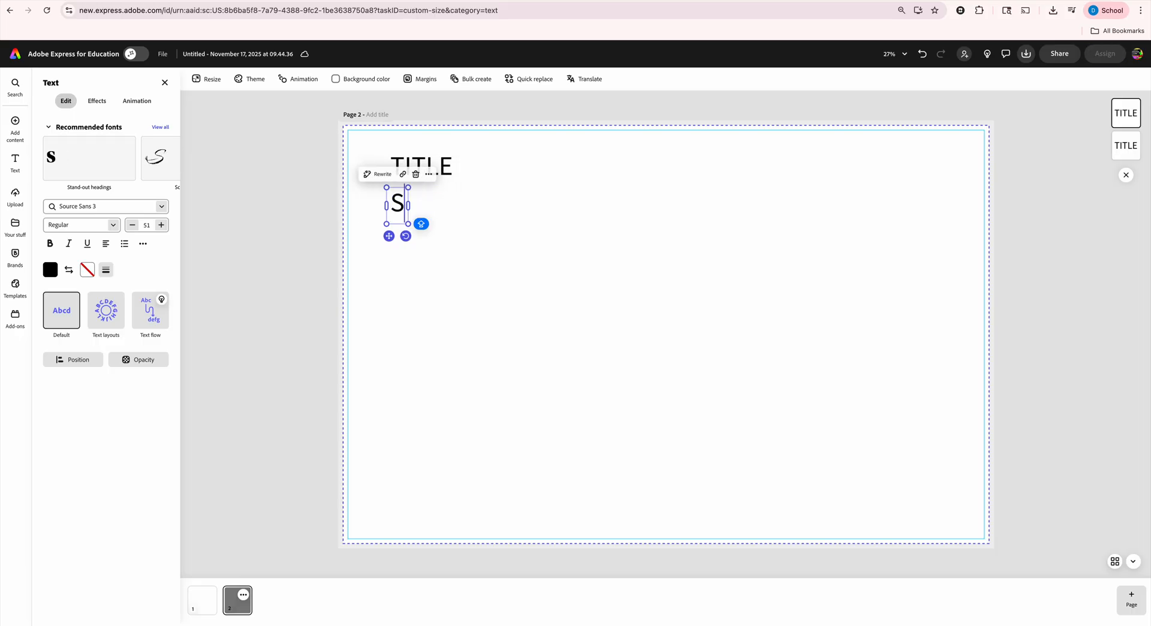
text(UBTITLE)
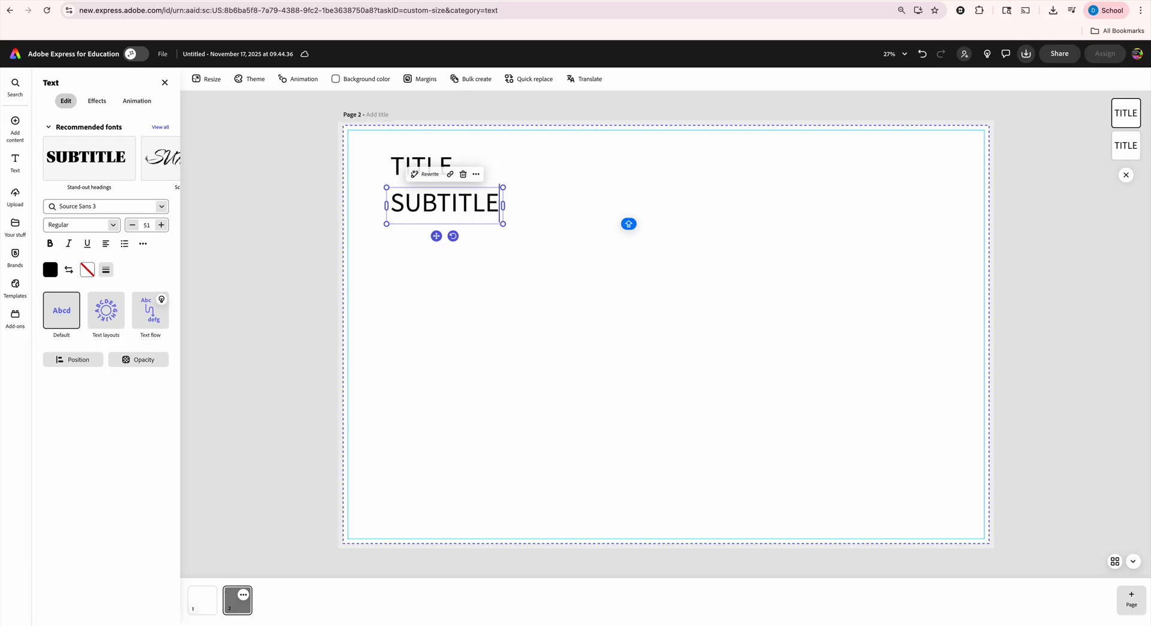
Step: Scale the SUBTITLE text down and move the TITLE text slightly lower so it sits just above it
click(486, 221)
drag(487, 220, 416, 243)
click(422, 171)
drag(421, 171, 439, 176)
click(696, 319)
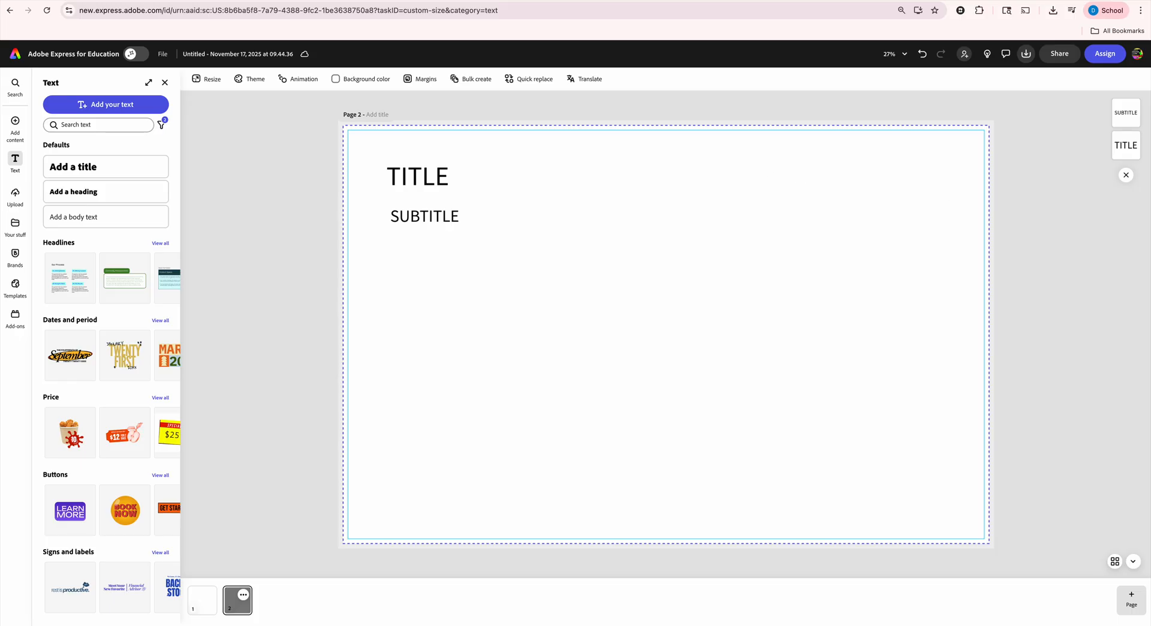
Step: Switch to the "Lorem ipsum-Filler Text" document in Google Docs and merge its tab into the Adobe Express browser window
drag(1093, 277, 406, 100)
click(325, 103)
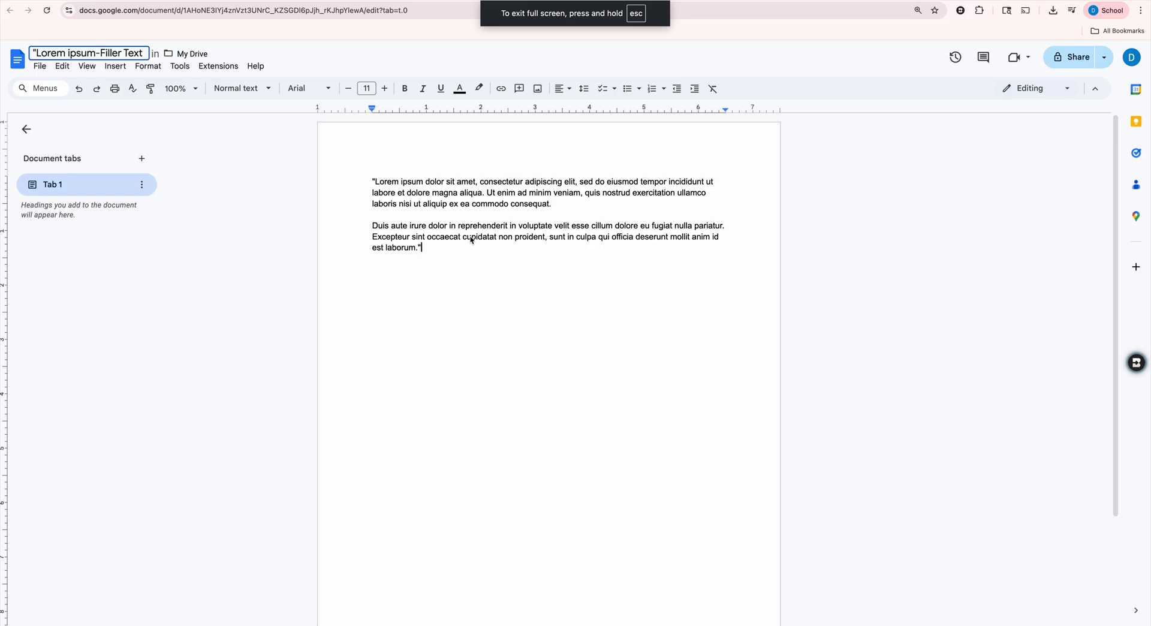
scroll(456, 204, down, 1)
click(420, 176)
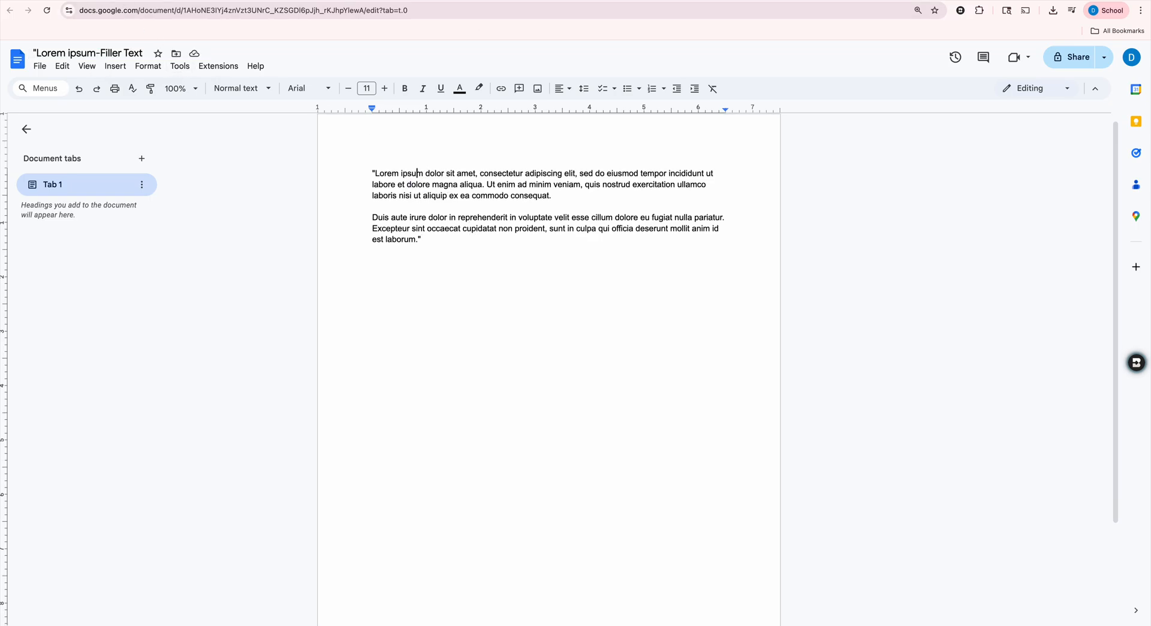
key(ctrl+super+f)
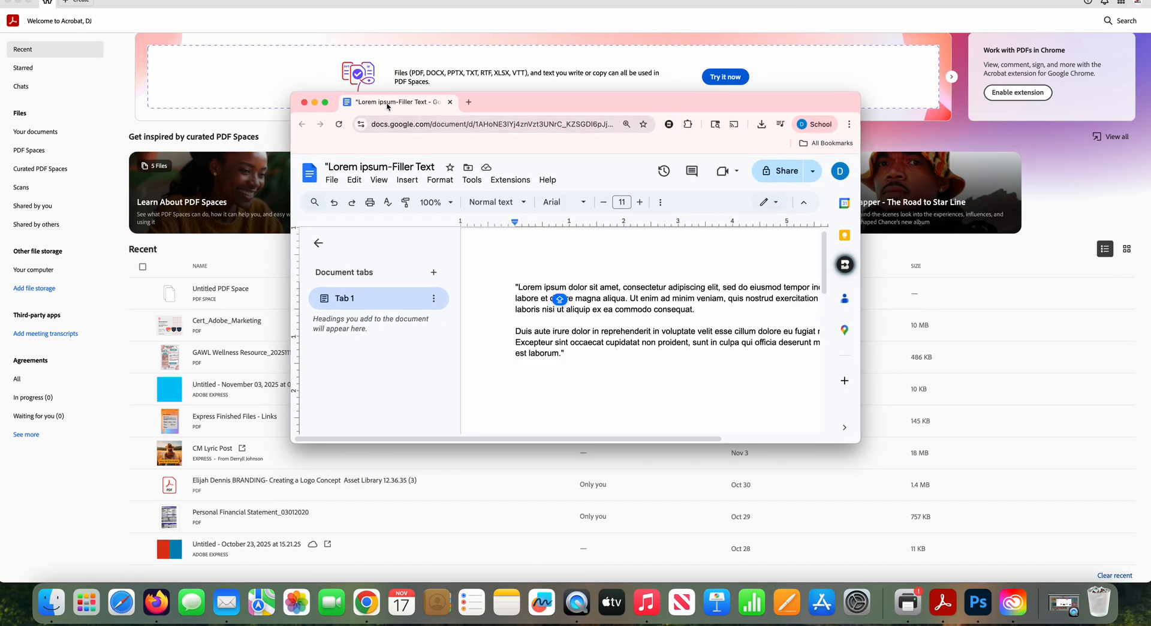
drag(431, 105, 617, 151)
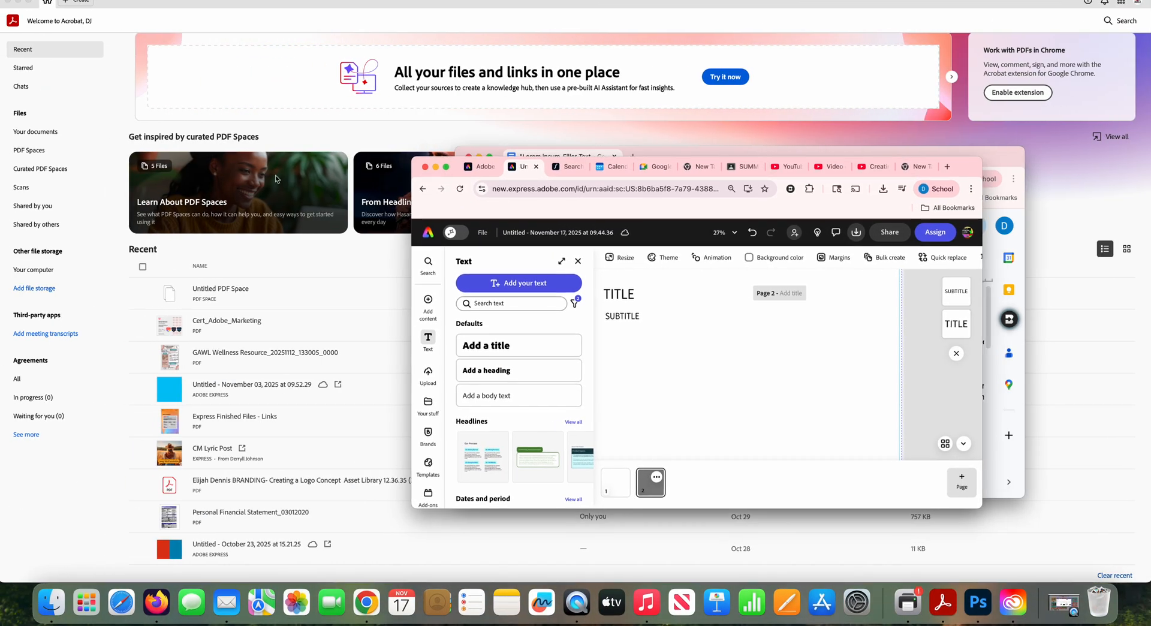
drag(623, 187, 526, 163)
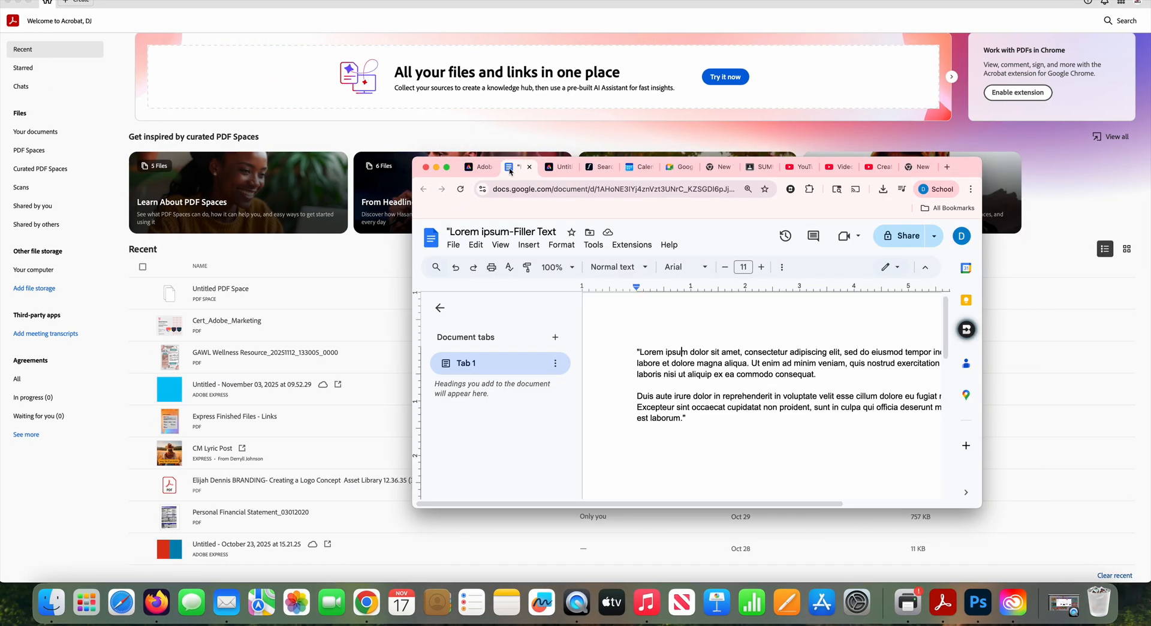
Step: Copy both lorem ipsum paragraphs from Google Docs and paste them into a new text box on page 2 in Adobe Express
drag(668, 356, 729, 426)
key(ctrl+c)
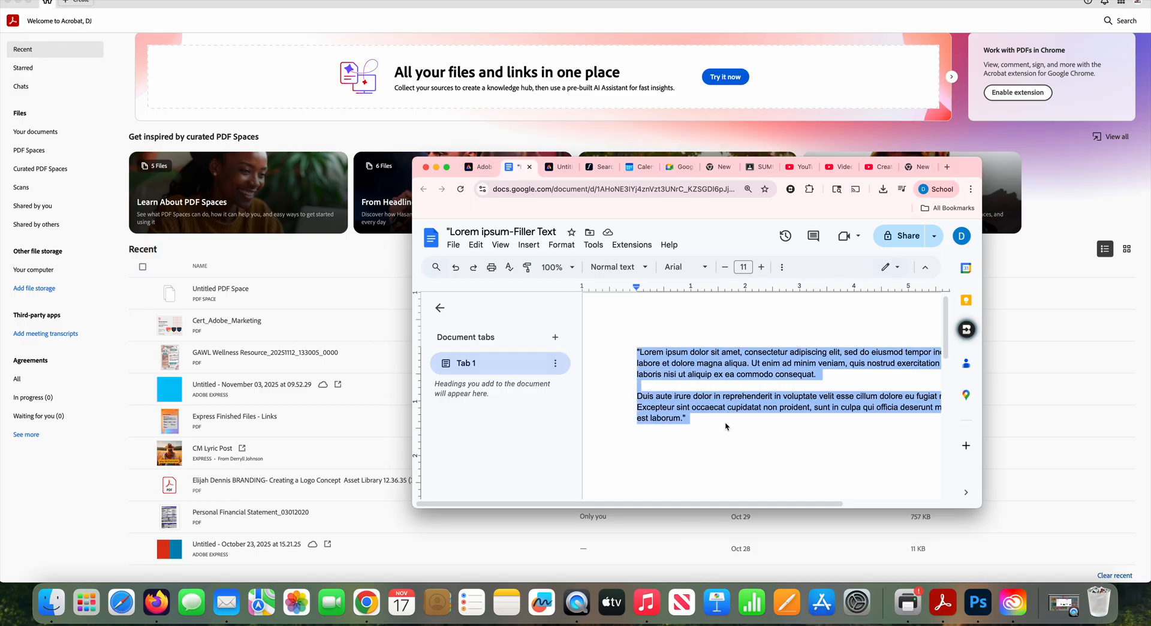
click(447, 168)
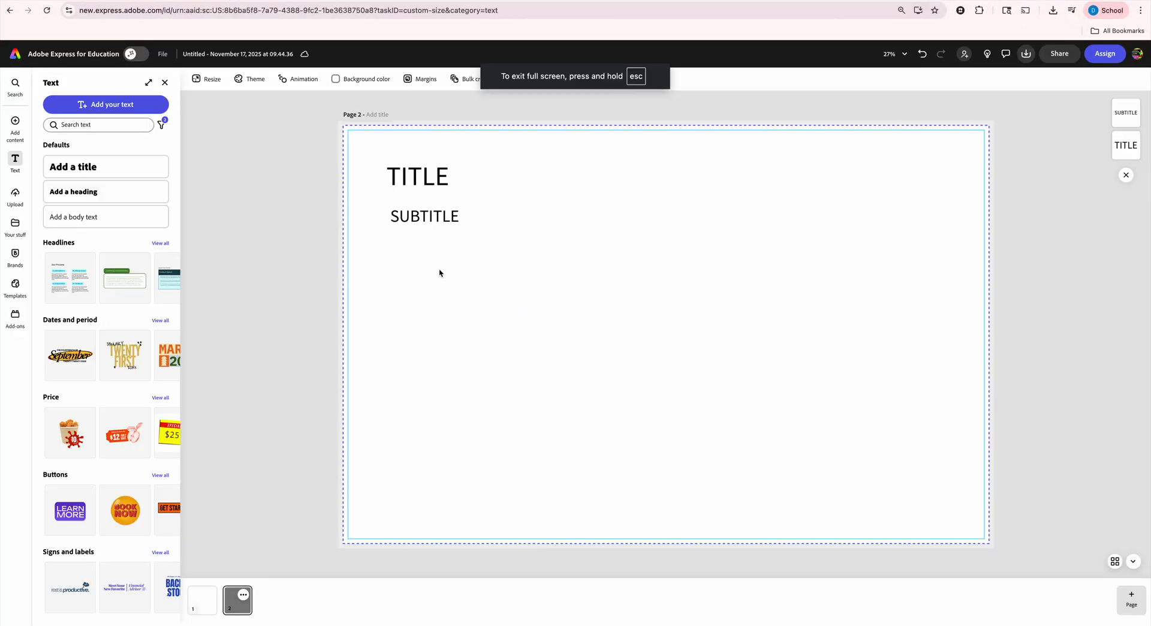
click(121, 105)
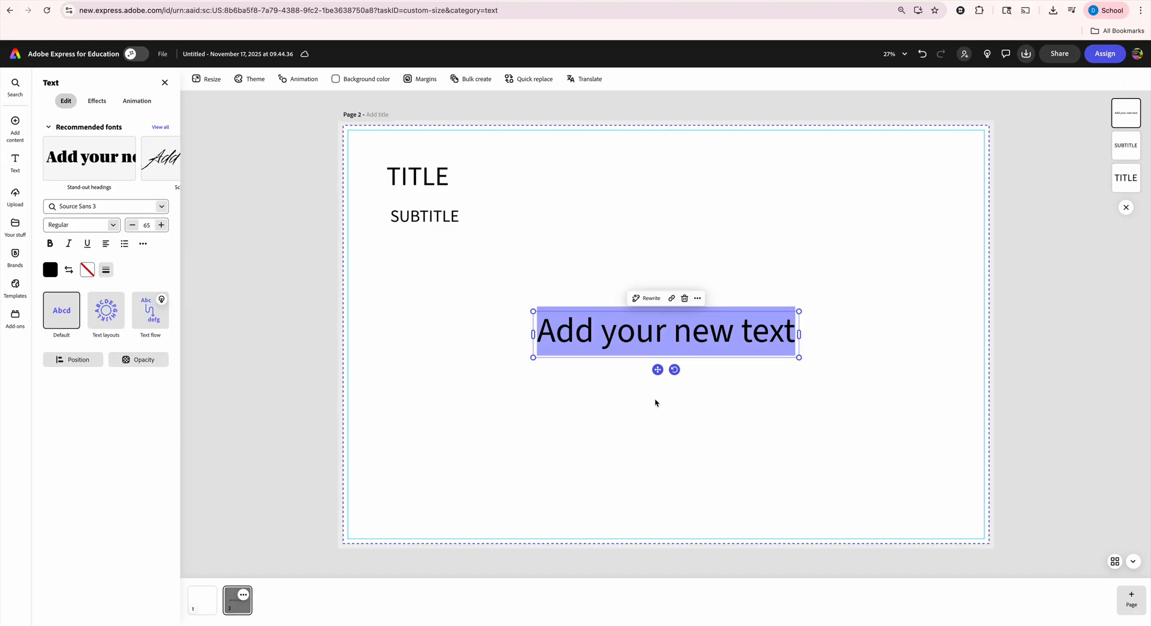
key(ctrl+v)
Step: Move the lorem ipsum text box up and scale its text down to size 25
scroll(690, 425, up, 3)
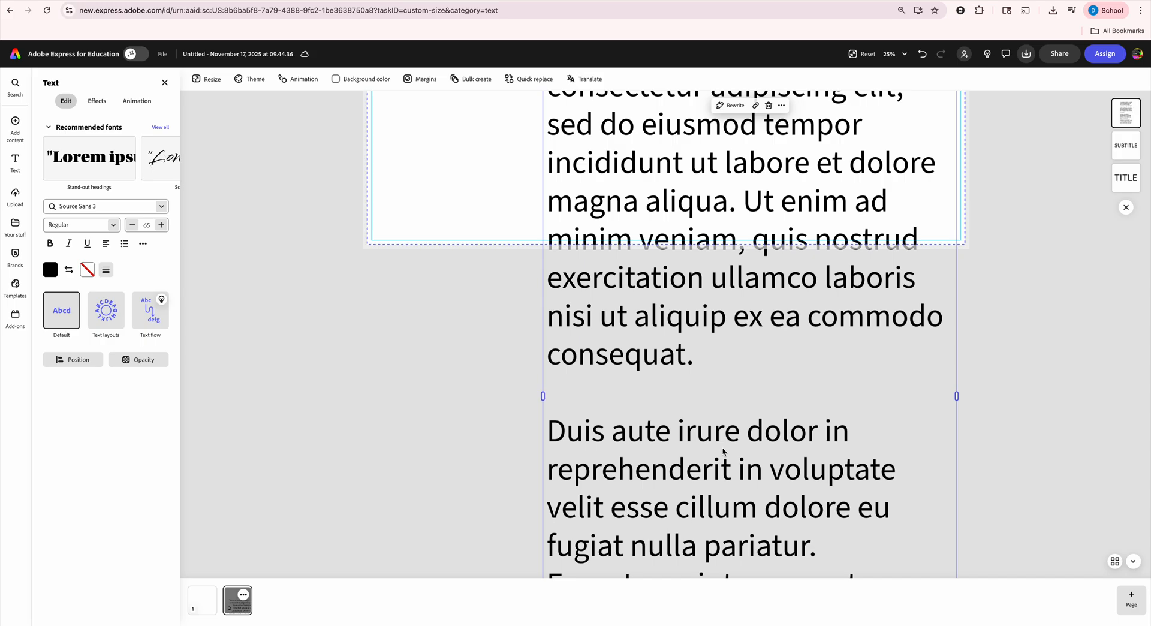
scroll(722, 451, down, 5)
drag(625, 446, 622, 333)
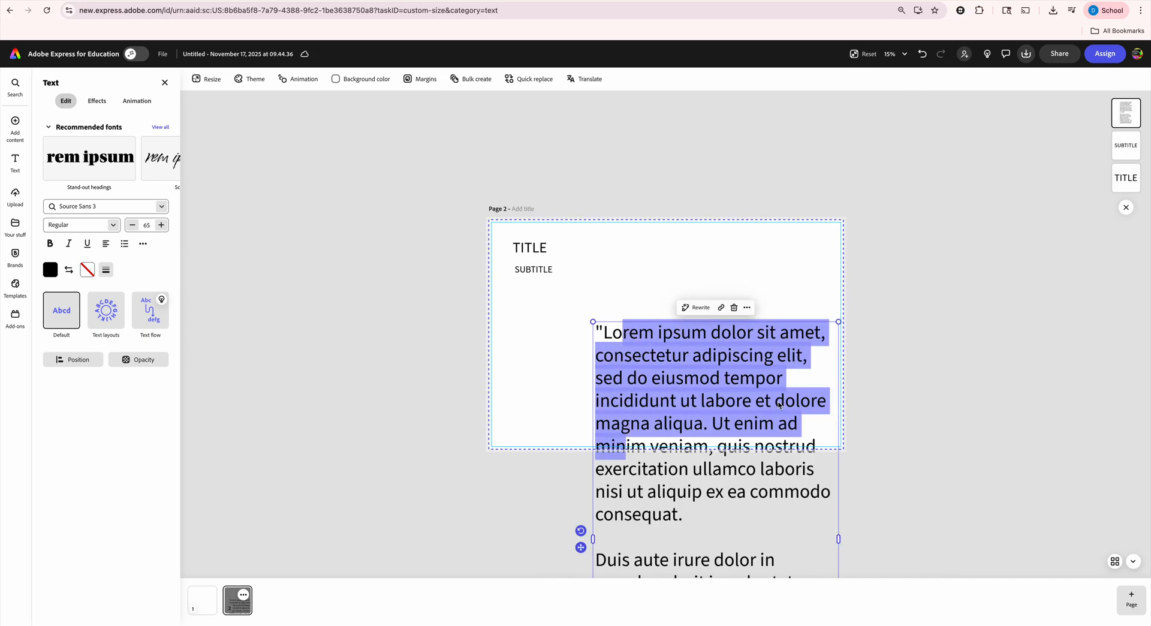
drag(580, 547, 588, 366)
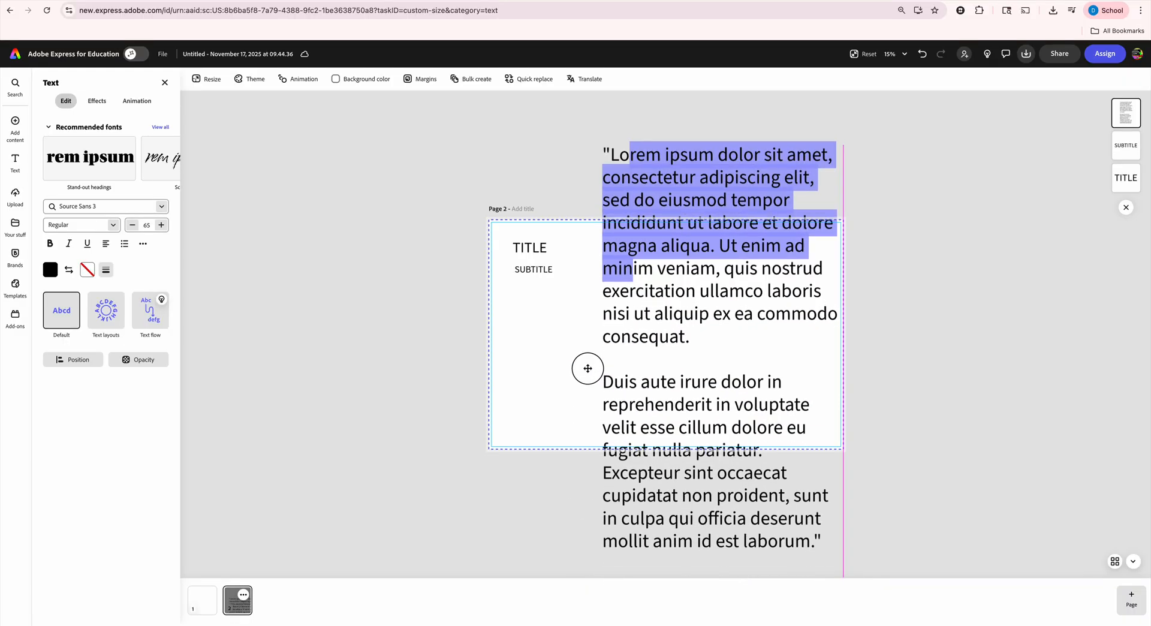
drag(847, 144, 698, 410)
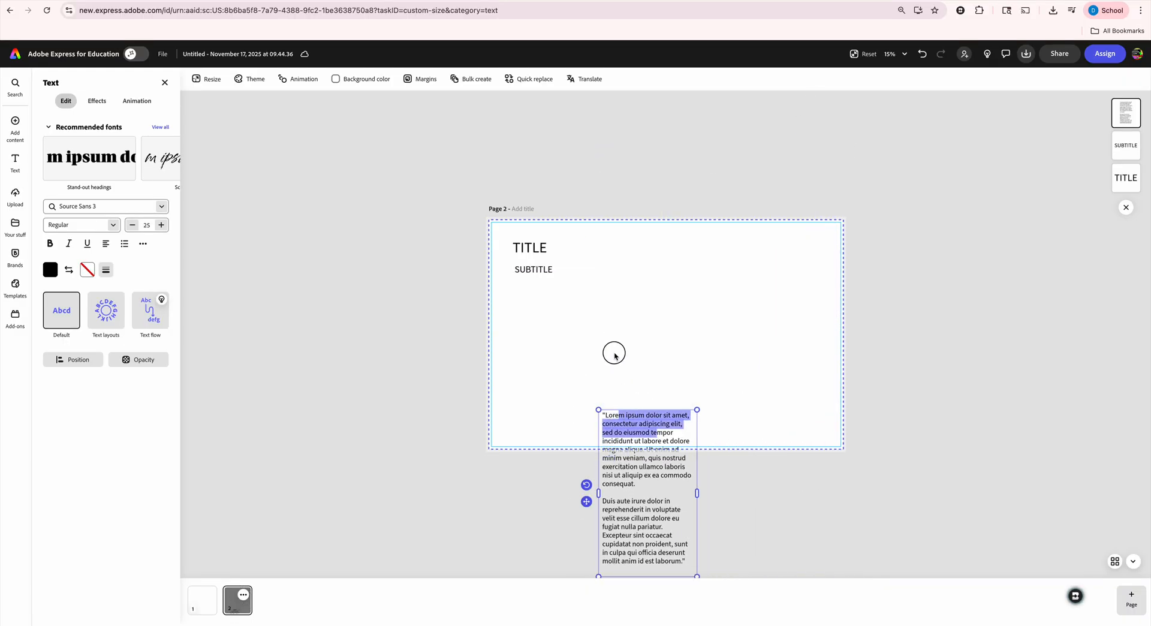
Step: Place the lorem ipsum text box below SUBTITLE, aligned with the titles, and widen it to about a third of the page
drag(587, 501, 509, 372)
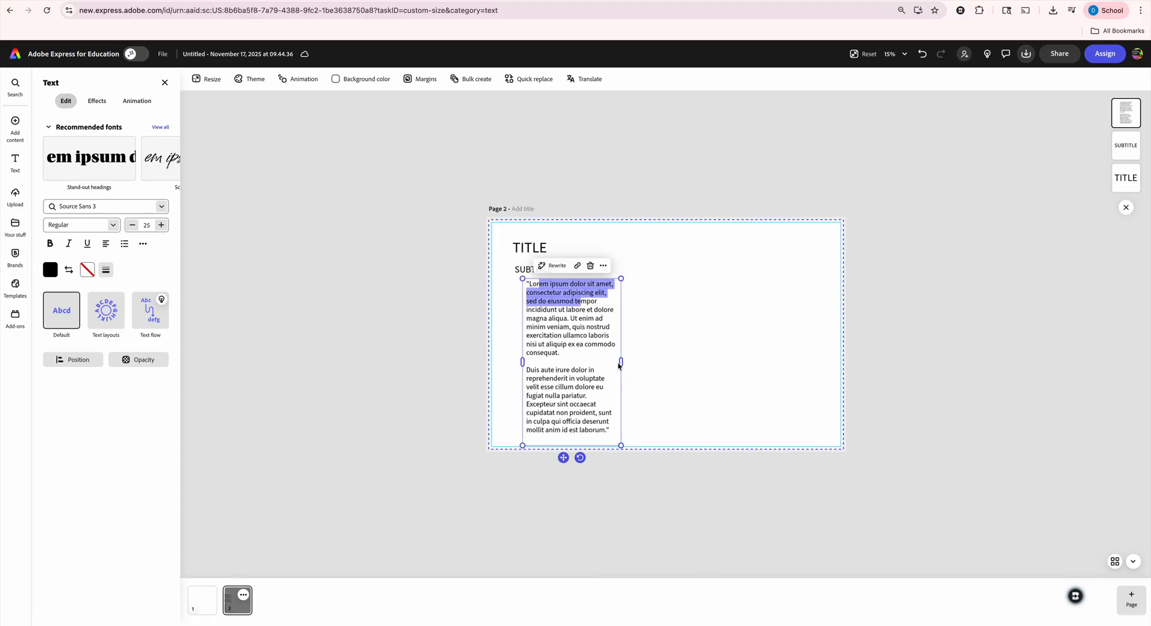
drag(622, 364, 639, 359)
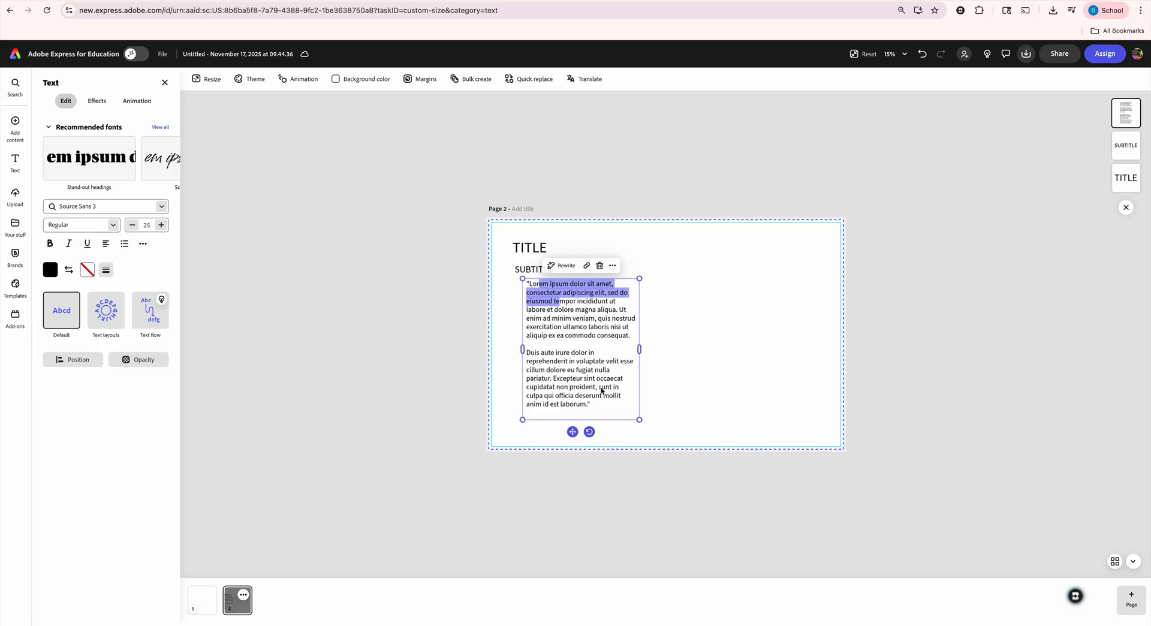
drag(570, 434, 556, 438)
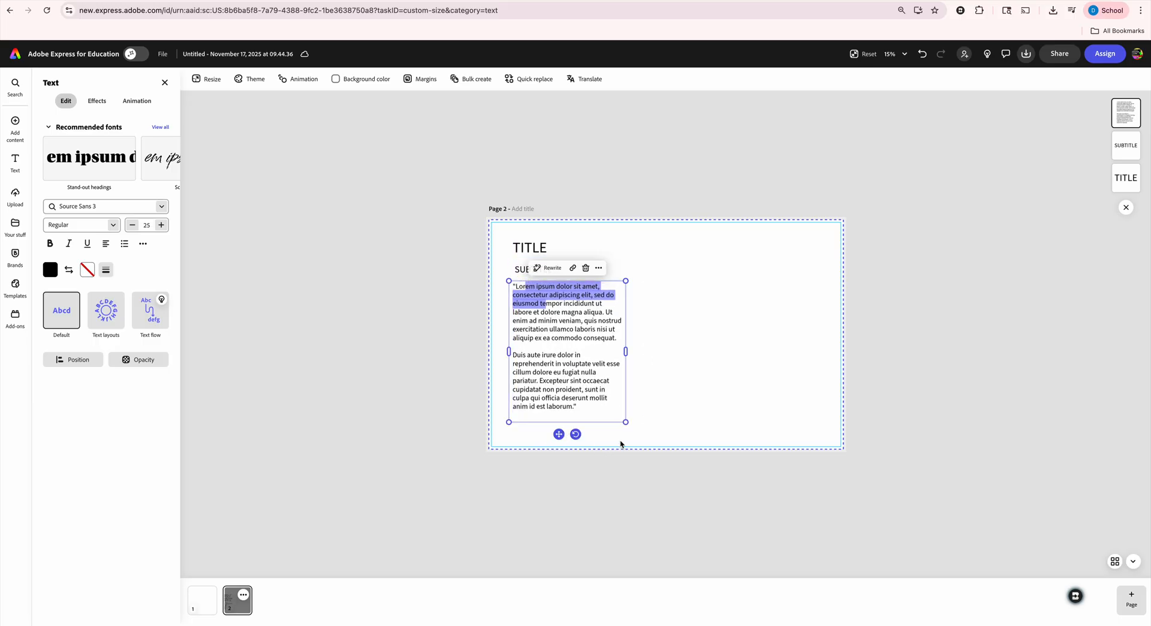
Step: Try the alignment options on the lorem ipsum text and set it to right-aligned
click(104, 247)
click(105, 246)
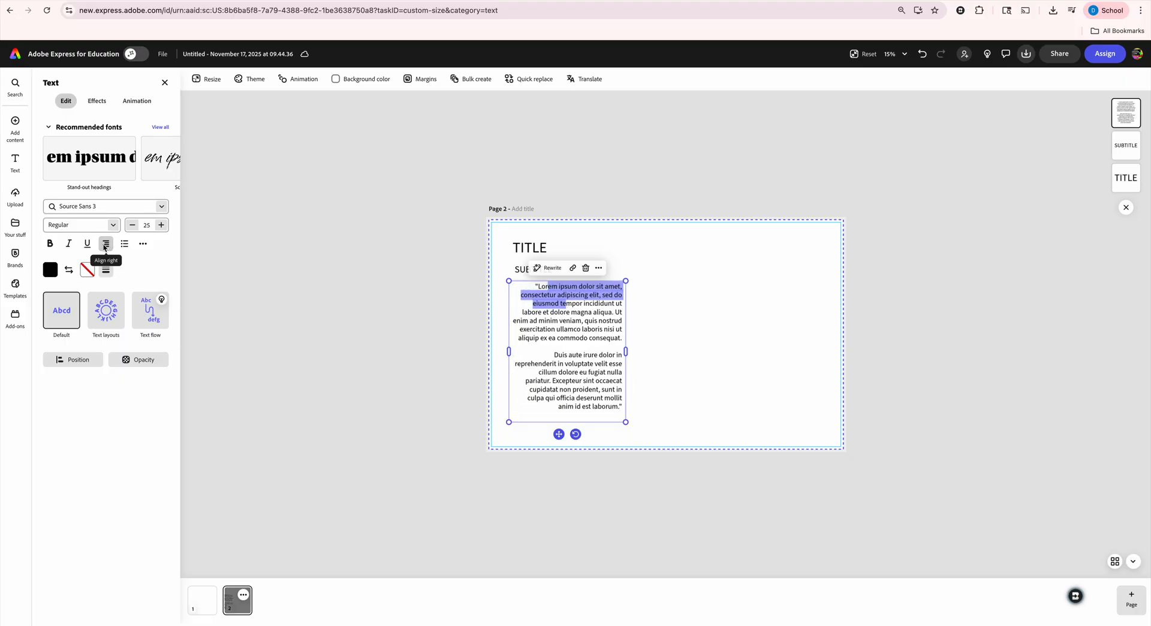
click(105, 247)
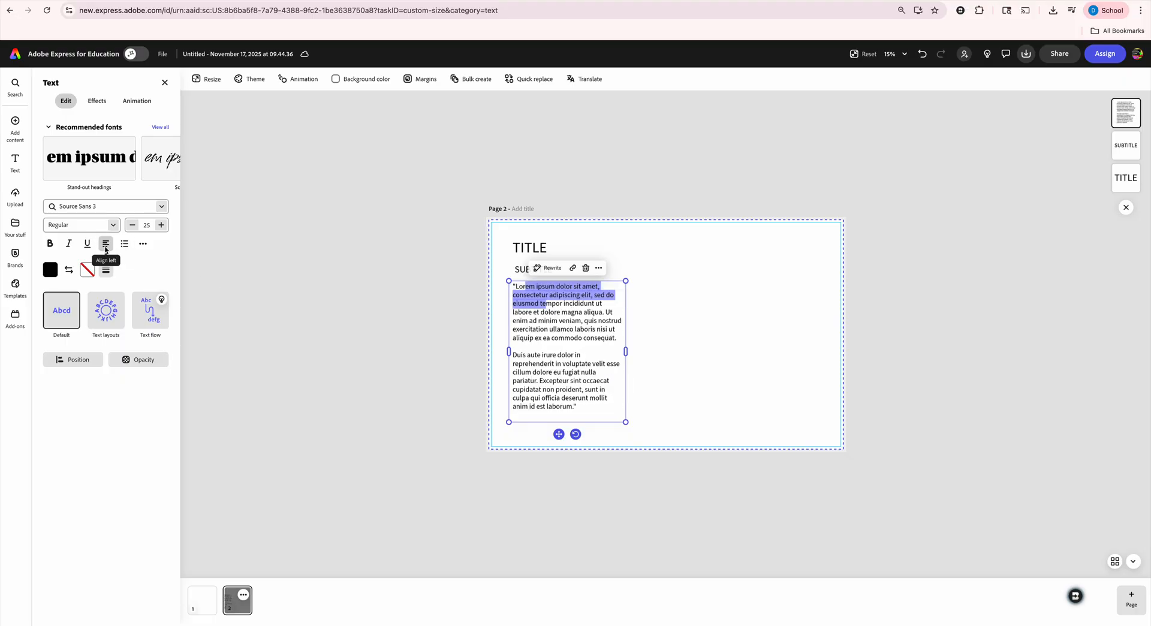
click(621, 352)
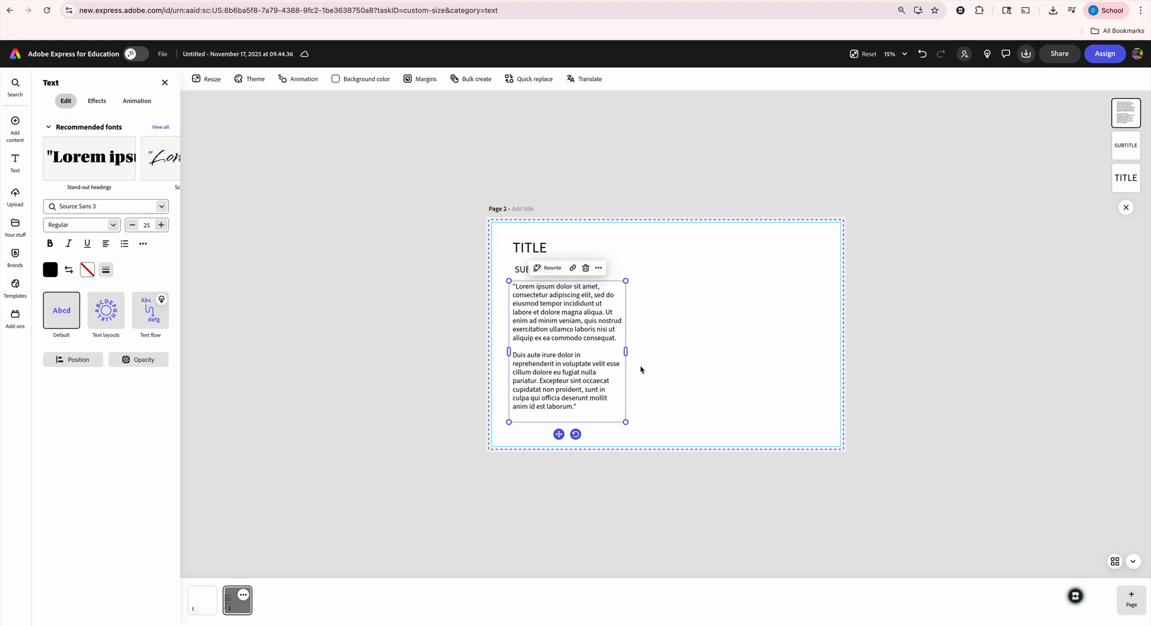
click(106, 245)
click(106, 244)
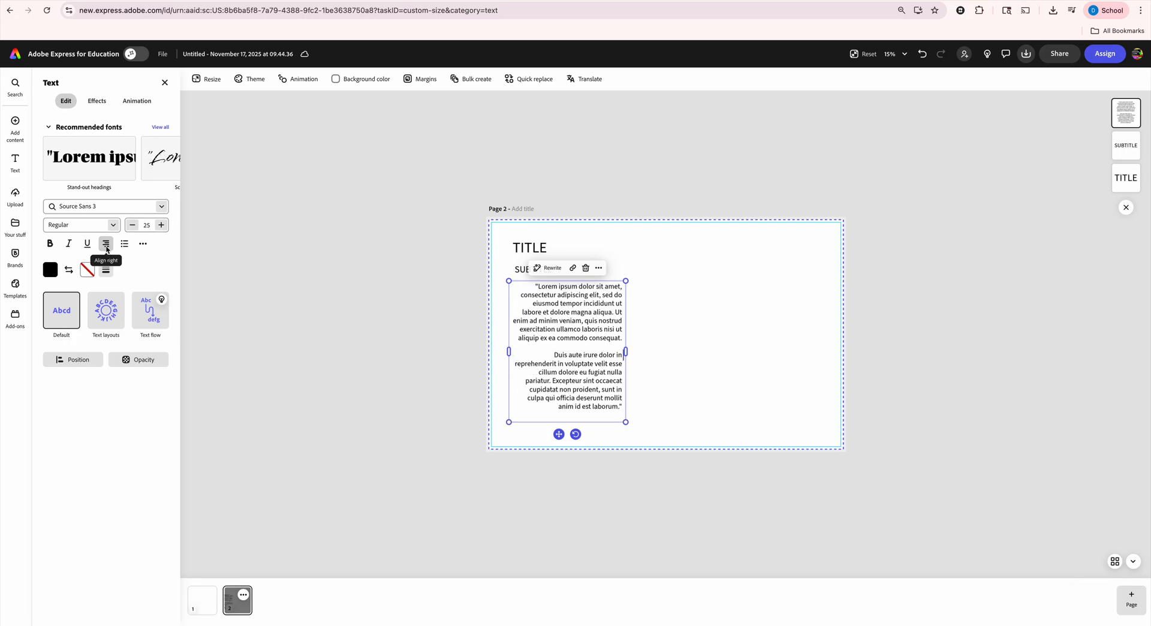
Step: Move the right-aligned lorem ipsum column closer to the page's left margin and slightly down
drag(593, 312, 603, 314)
key(ctrl+c)
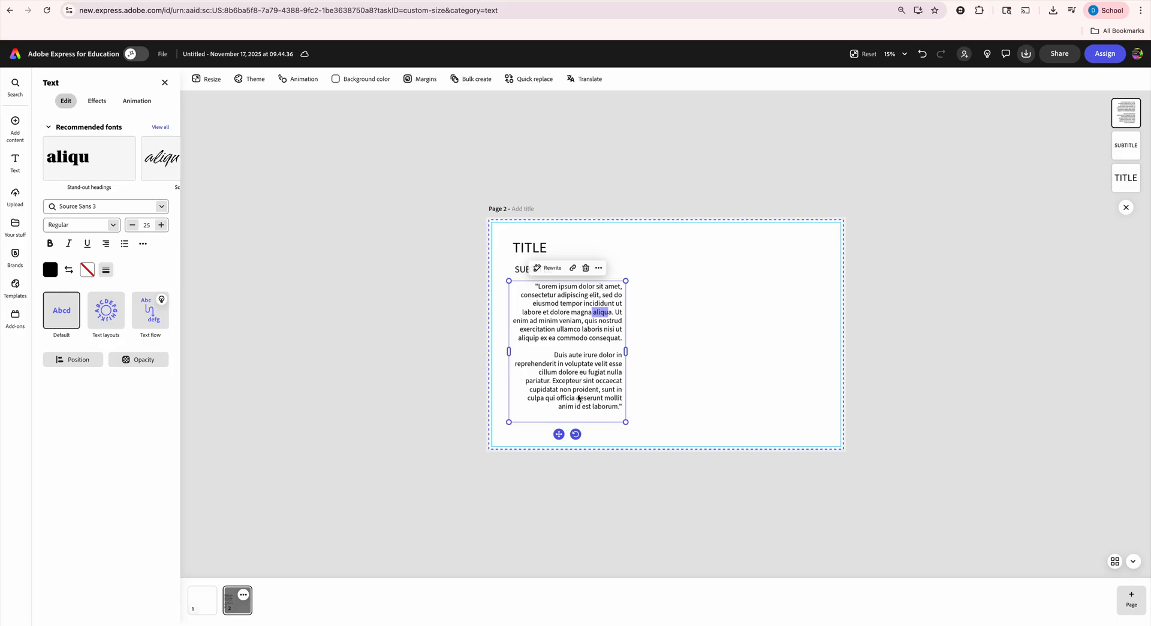
drag(563, 433, 549, 442)
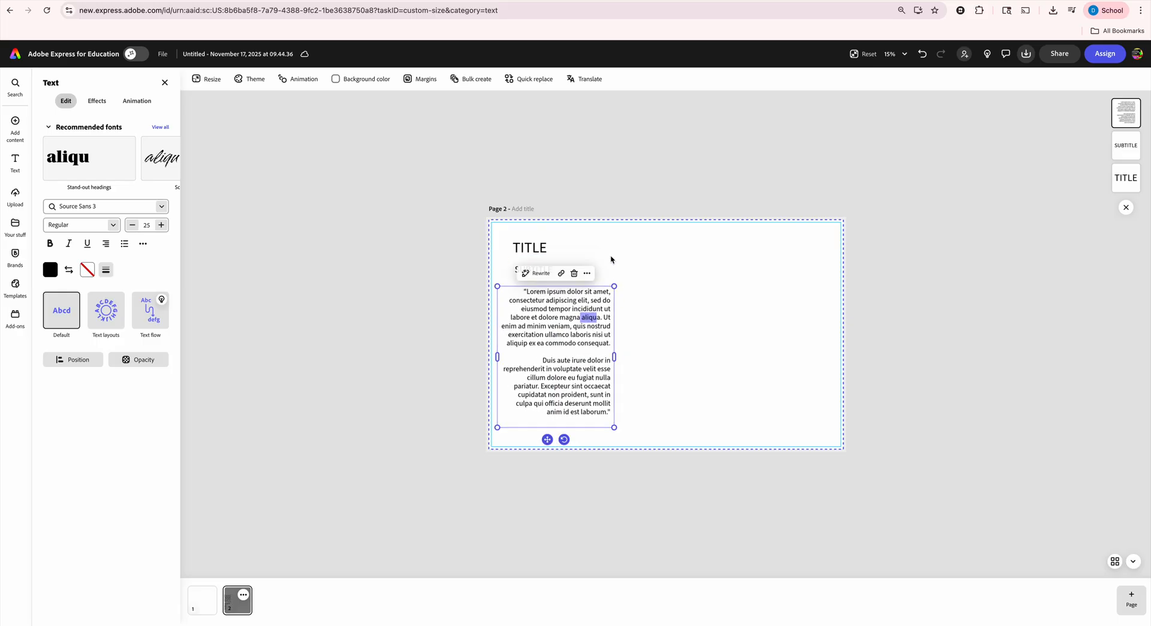
Step: Try to make a second lorem ipsum column by copying and pasting from the existing text box
click(587, 274)
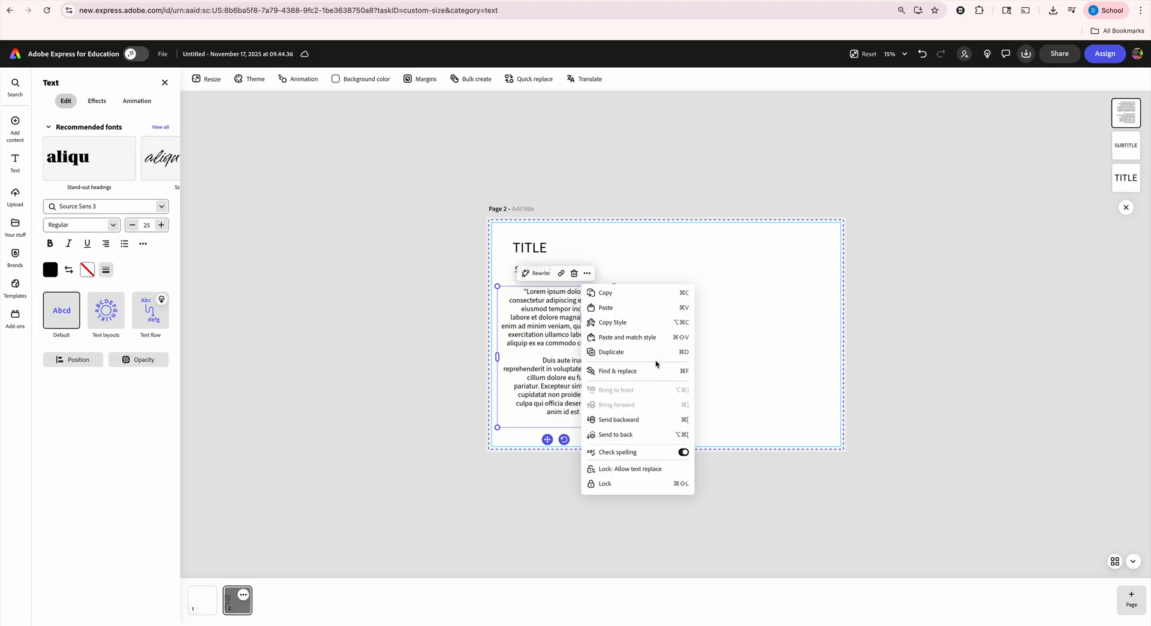
click(606, 293)
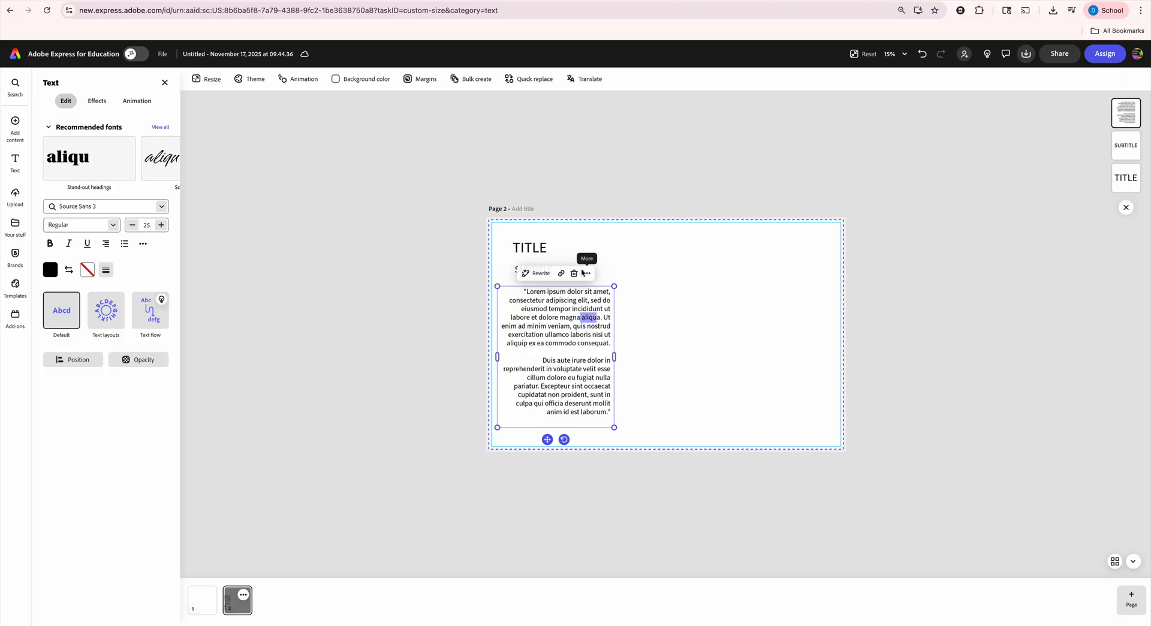
click(587, 273)
click(617, 308)
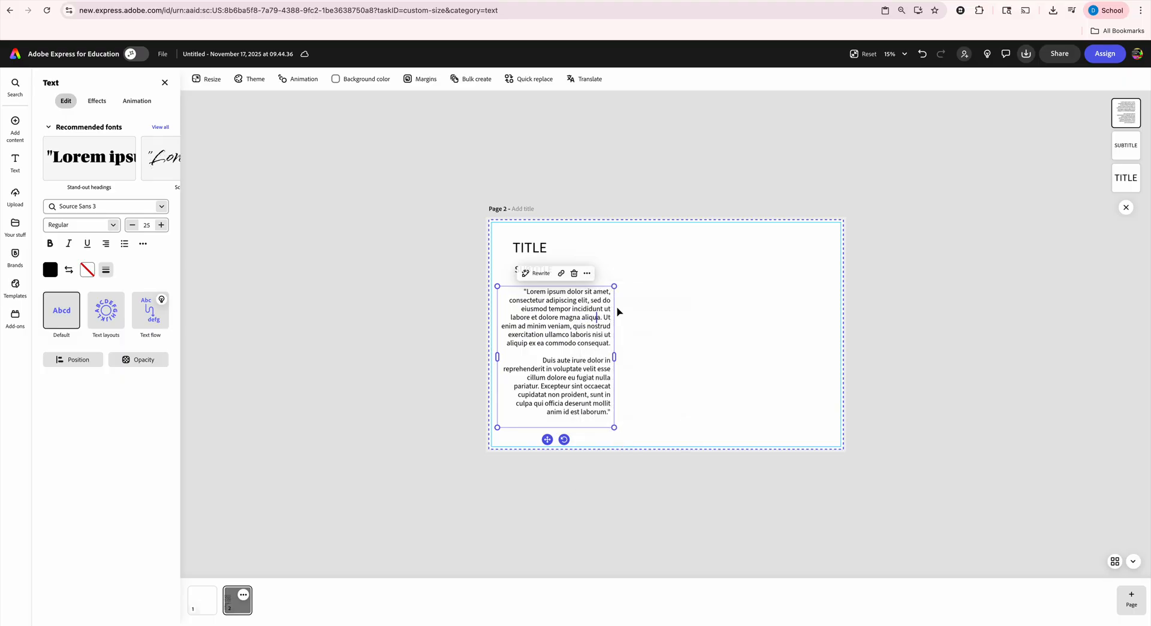
Step: Duplicate the lorem ipsum text box and place the copy directly to its right as a second column
drag(596, 335, 612, 335)
click(547, 441)
click(588, 273)
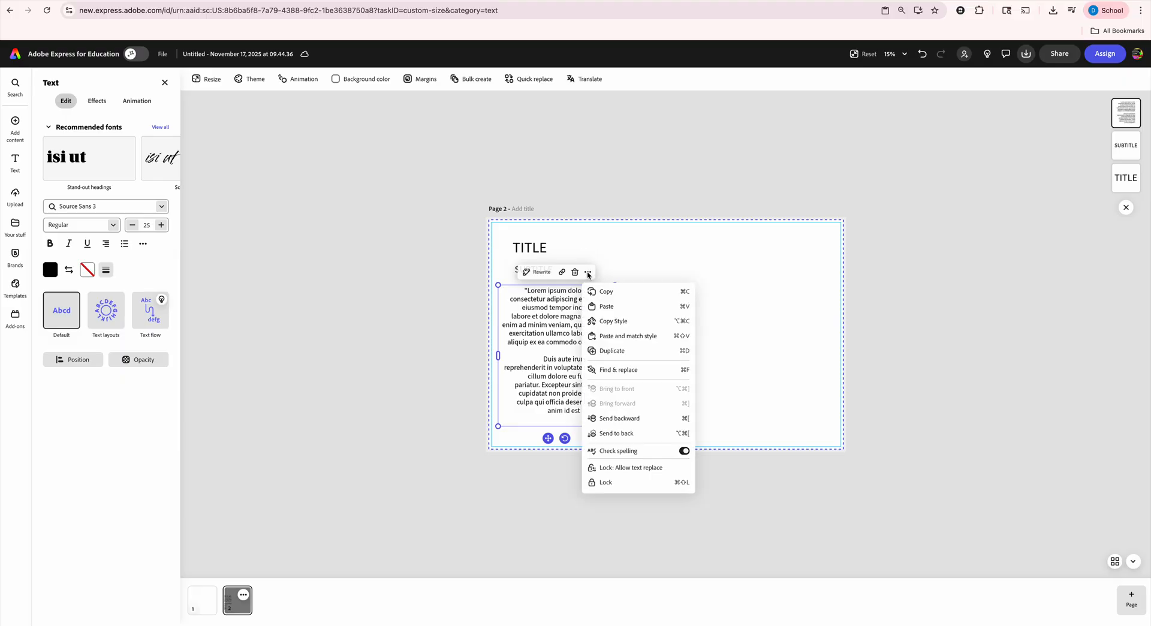
click(642, 351)
drag(562, 326, 675, 327)
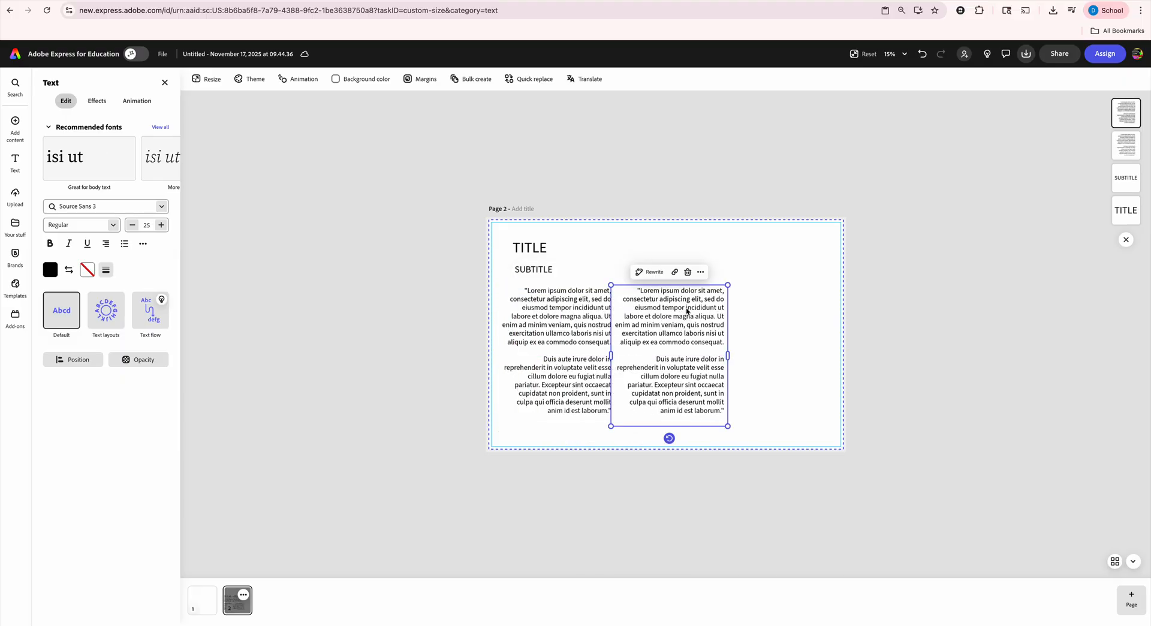
Step: Justify the second column's text and nudge the column slightly away from the first
click(106, 248)
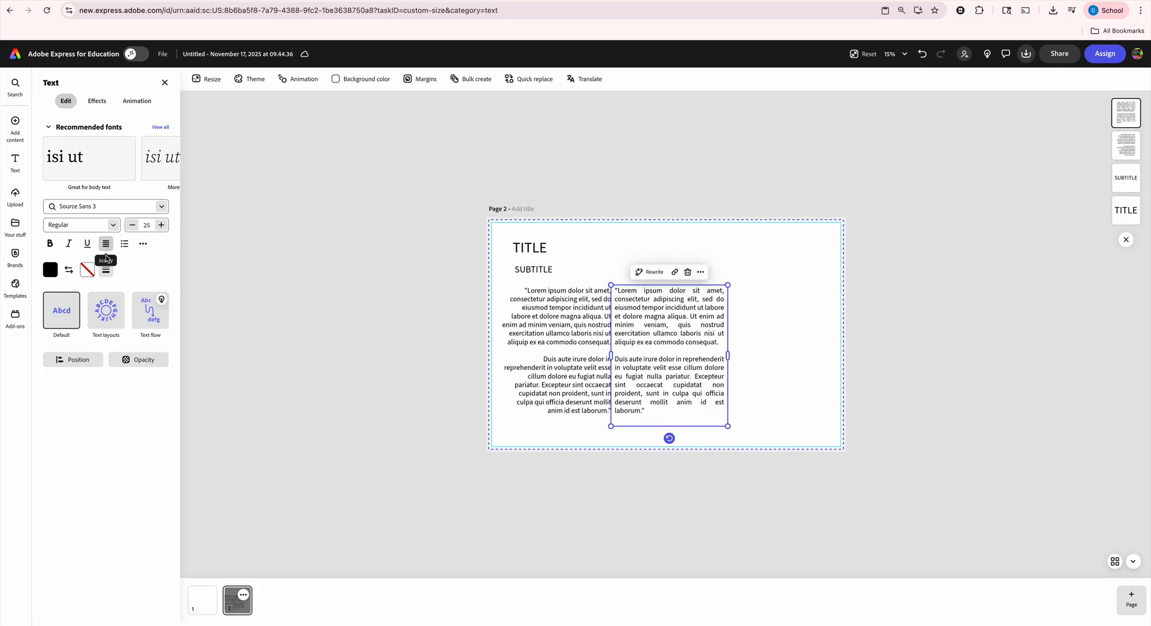
drag(696, 344, 698, 336)
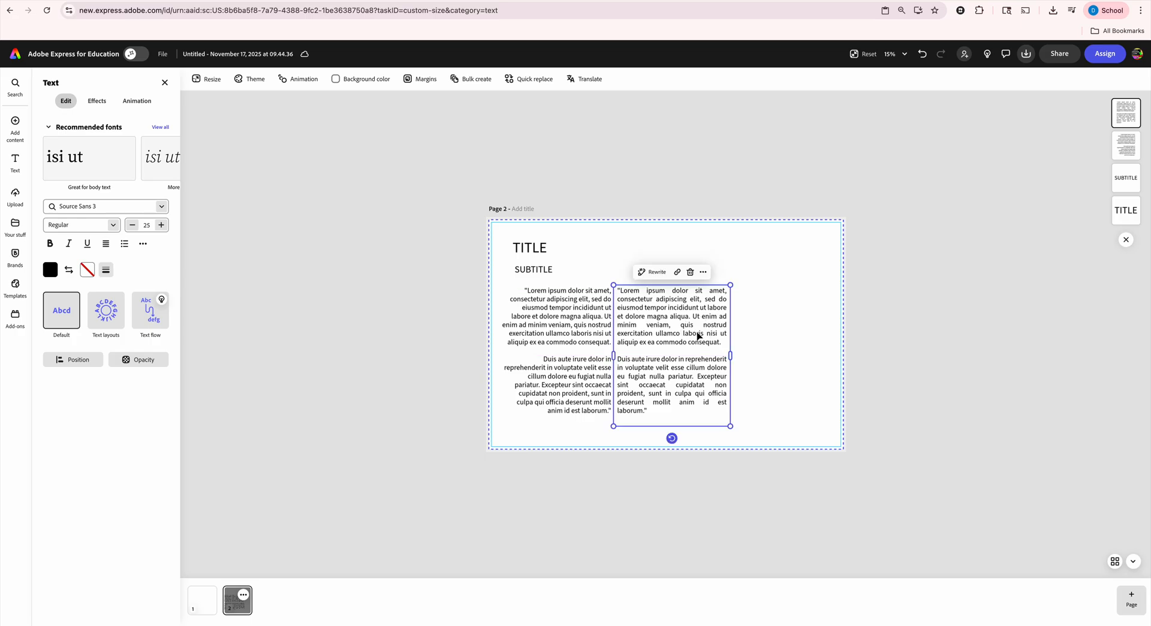
Step: Duplicate the justified column to its right as a third column and space all three columns within the page margins
drag(697, 336, 797, 323)
drag(589, 324, 581, 323)
drag(689, 326, 683, 324)
drag(798, 324, 794, 324)
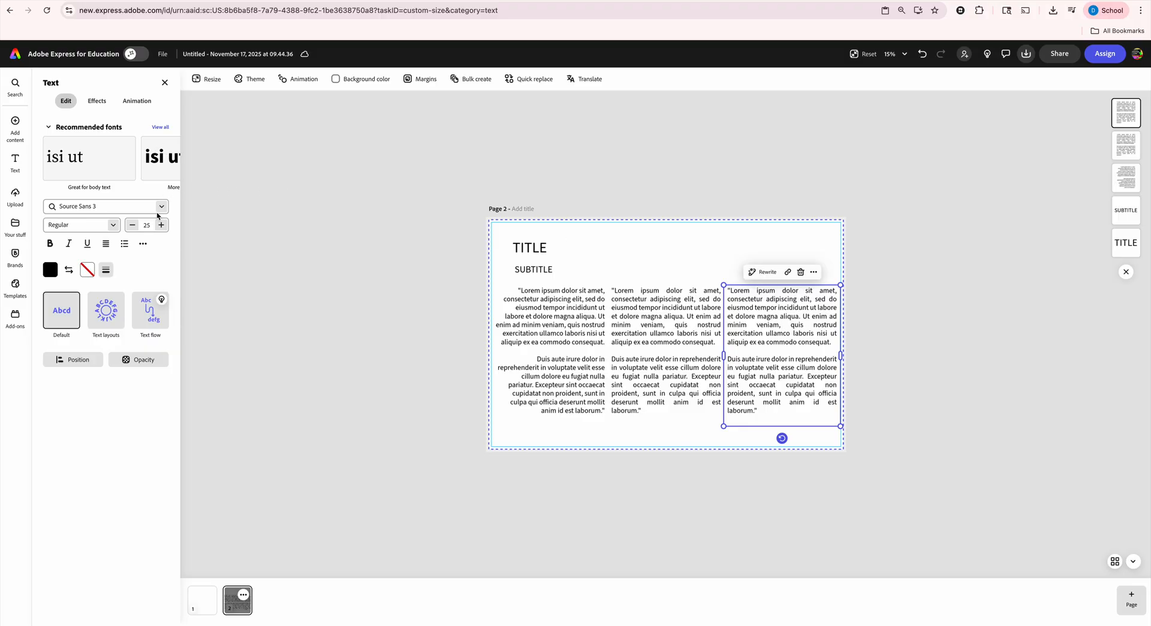
Step: Cycle the third column's text through the other alignment options and set it back to justified
click(105, 244)
click(105, 244)
click(105, 244)
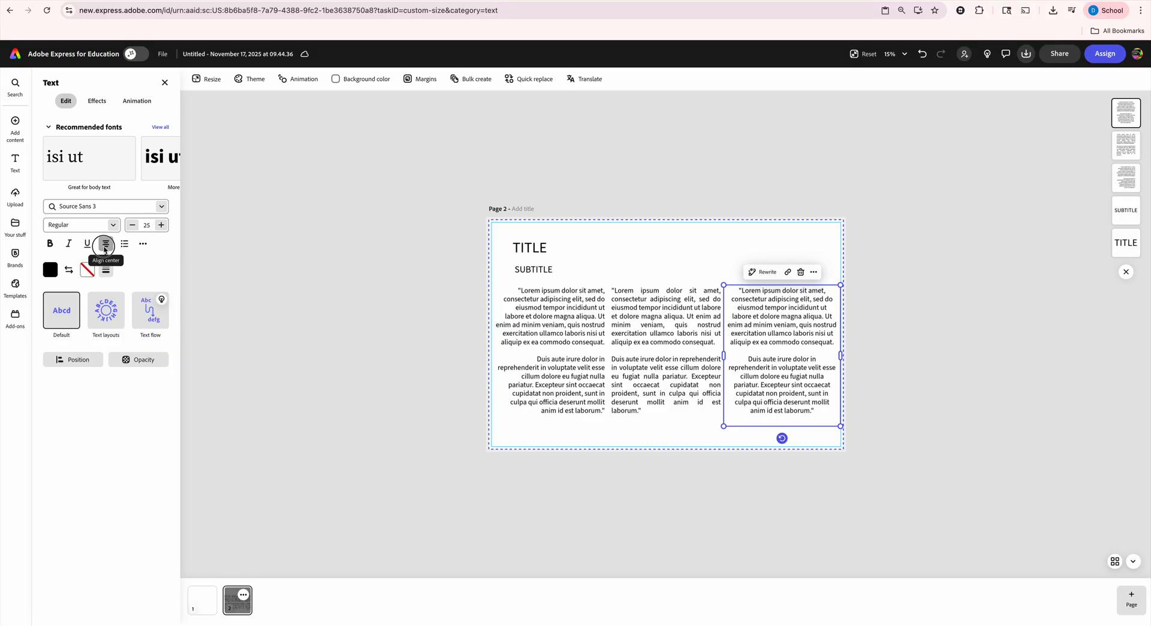
click(106, 244)
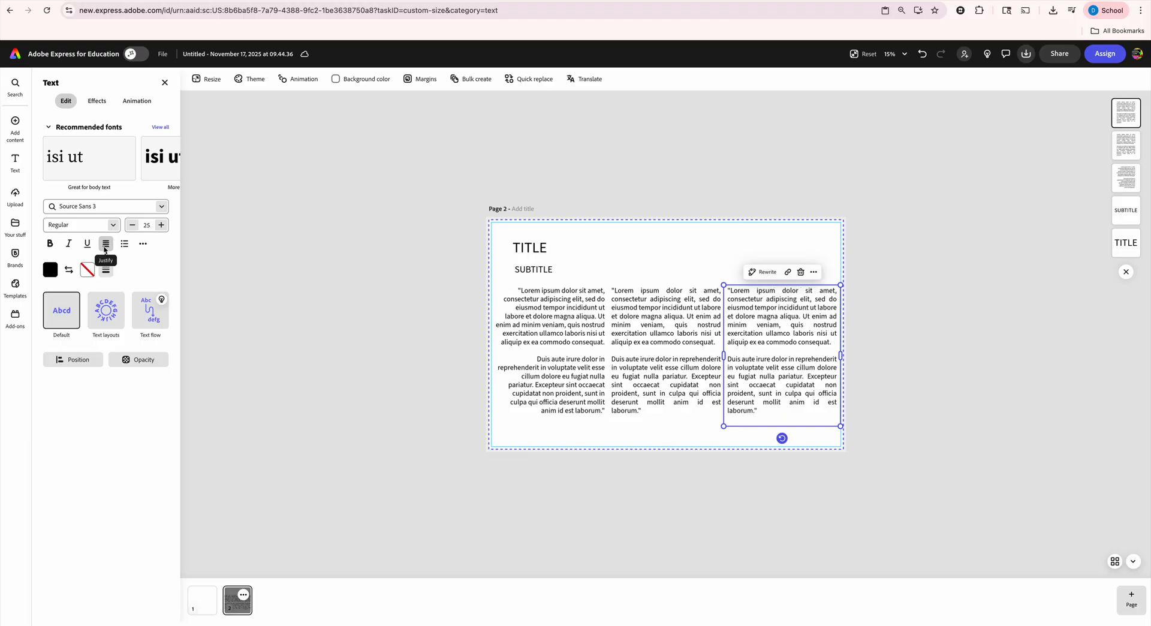
Step: Left-align the third column's text and shift all three body text columns slightly up and to the left within the margins
click(105, 244)
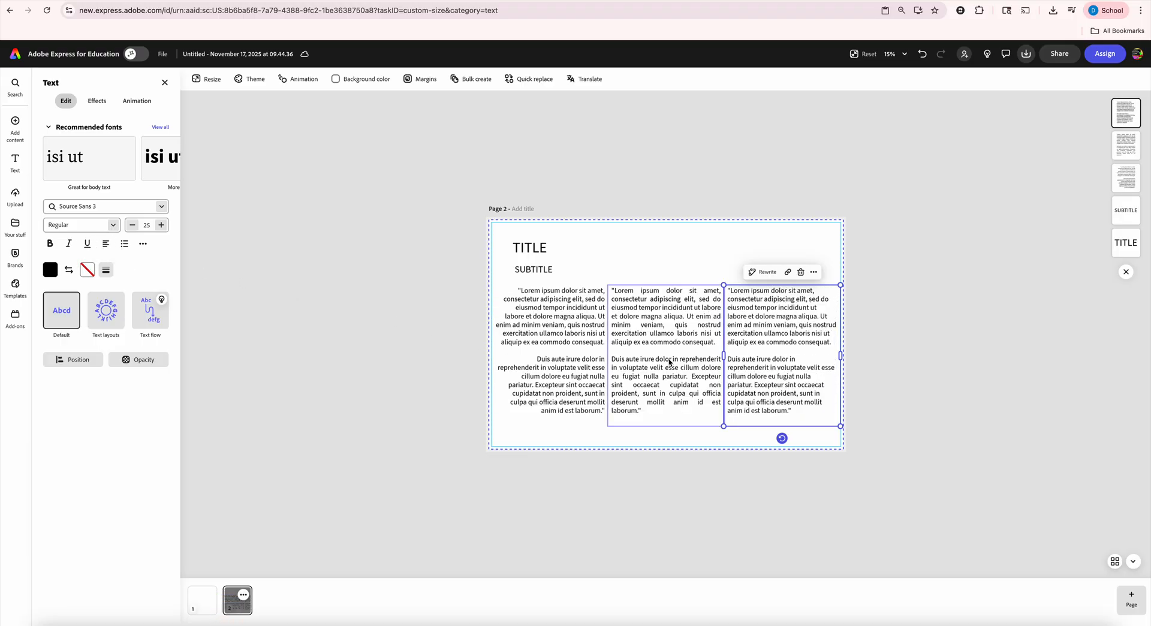
click(969, 337)
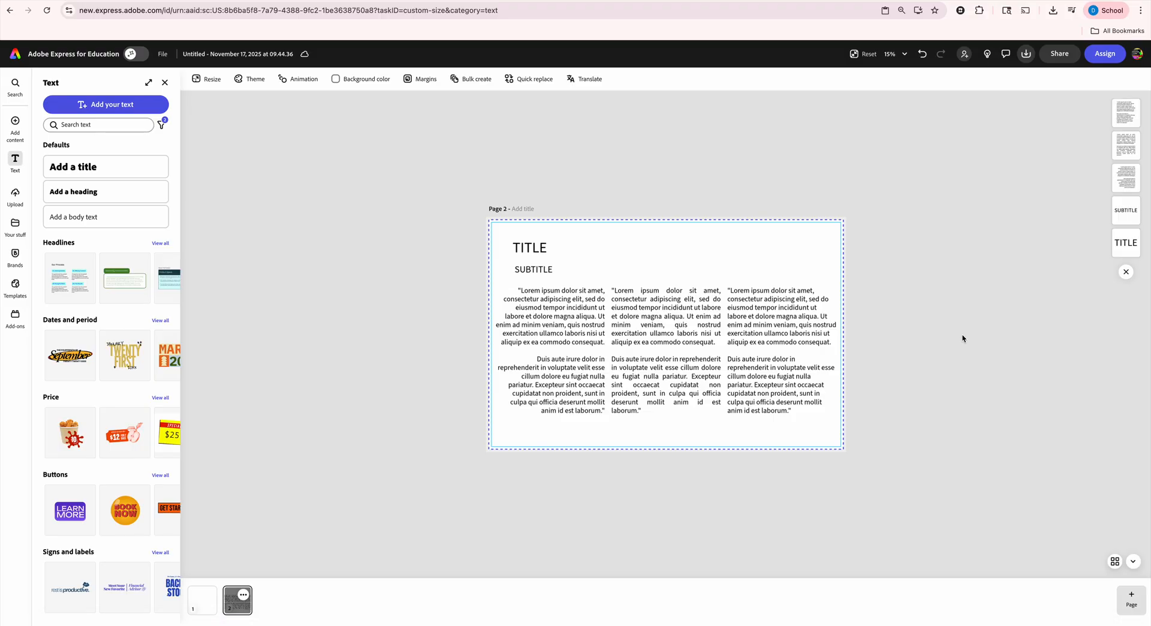
click(581, 334)
drag(581, 334, 578, 334)
drag(655, 336, 653, 335)
click(767, 329)
drag(768, 331, 765, 334)
click(575, 369)
click(648, 367)
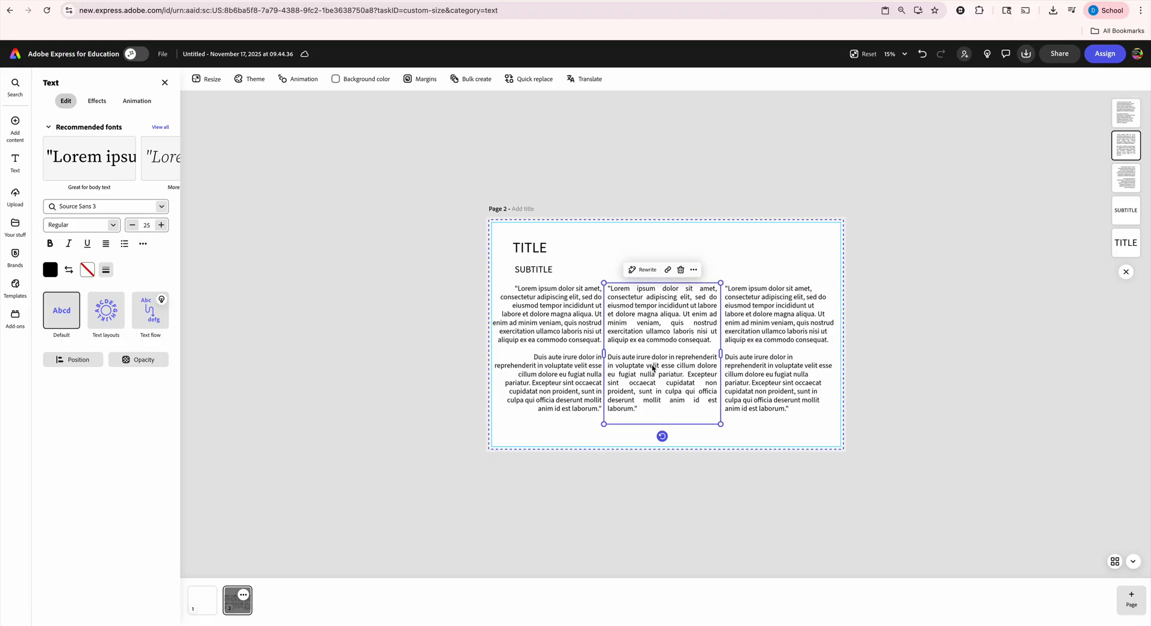
click(746, 355)
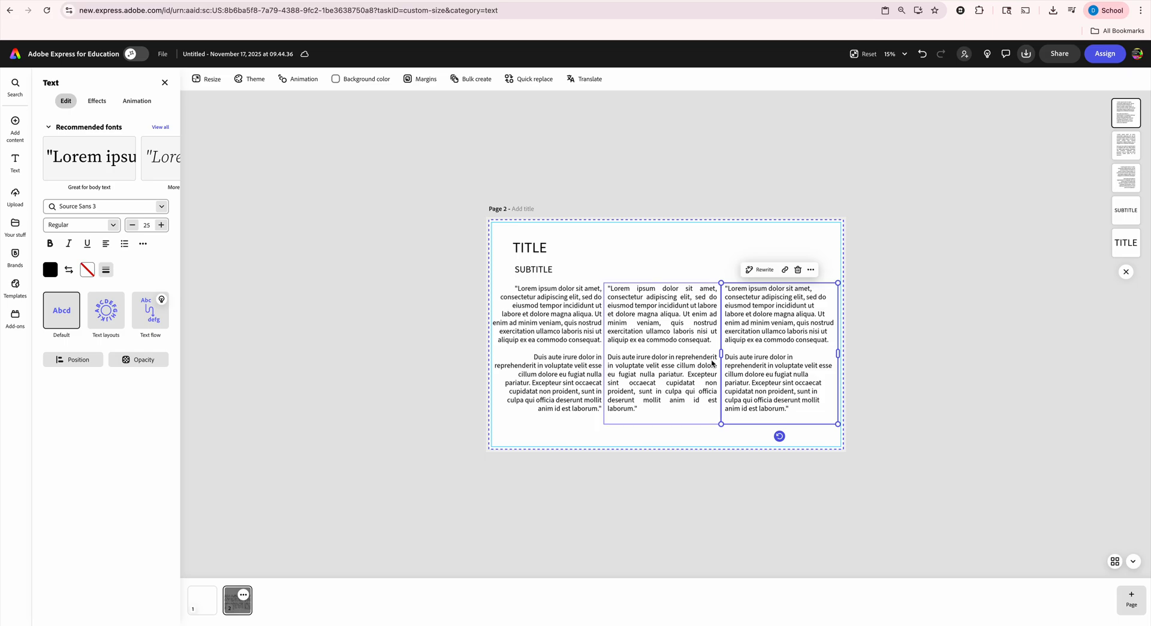
Step: Duplicate the subtitle twice and place the copies as captions beneath the first and second columns
click(530, 271)
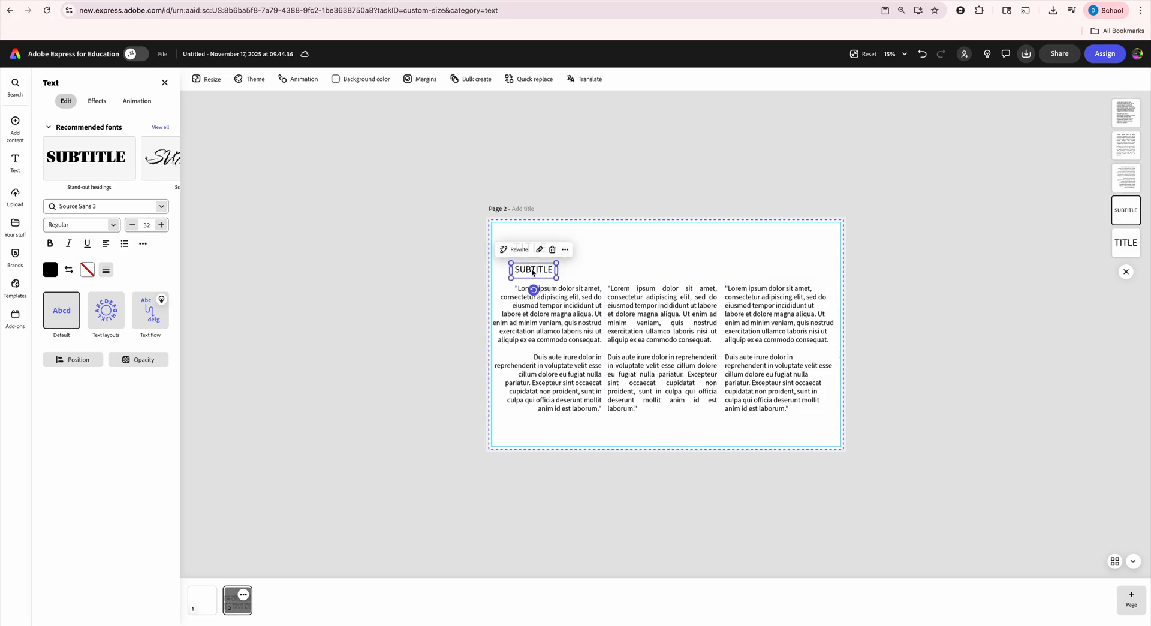
click(564, 251)
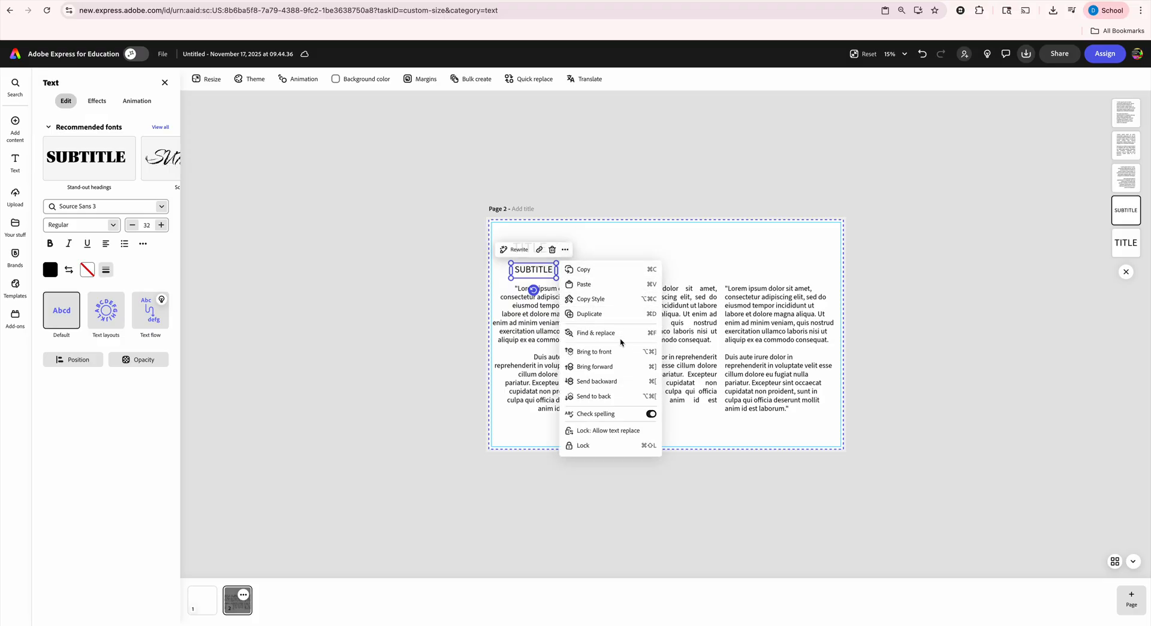
click(606, 313)
drag(534, 271, 532, 444)
right_click(526, 430)
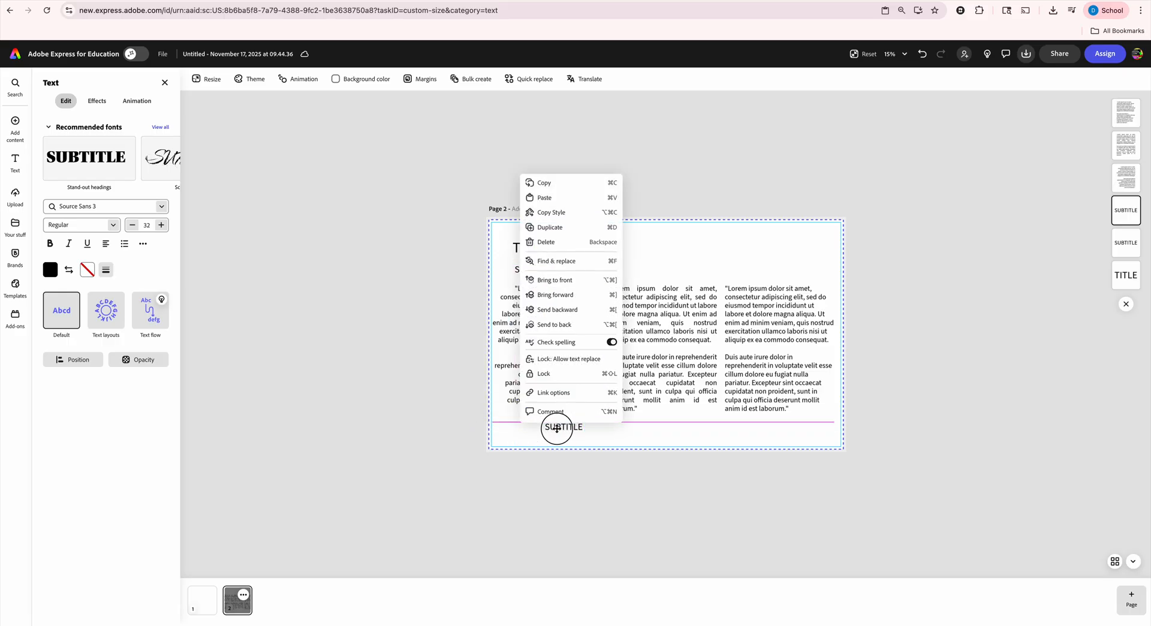
click(579, 228)
drag(546, 429, 672, 428)
Step: Duplicate the original subtitle once more and place the copy beneath the third column, level with the other two captions
click(533, 269)
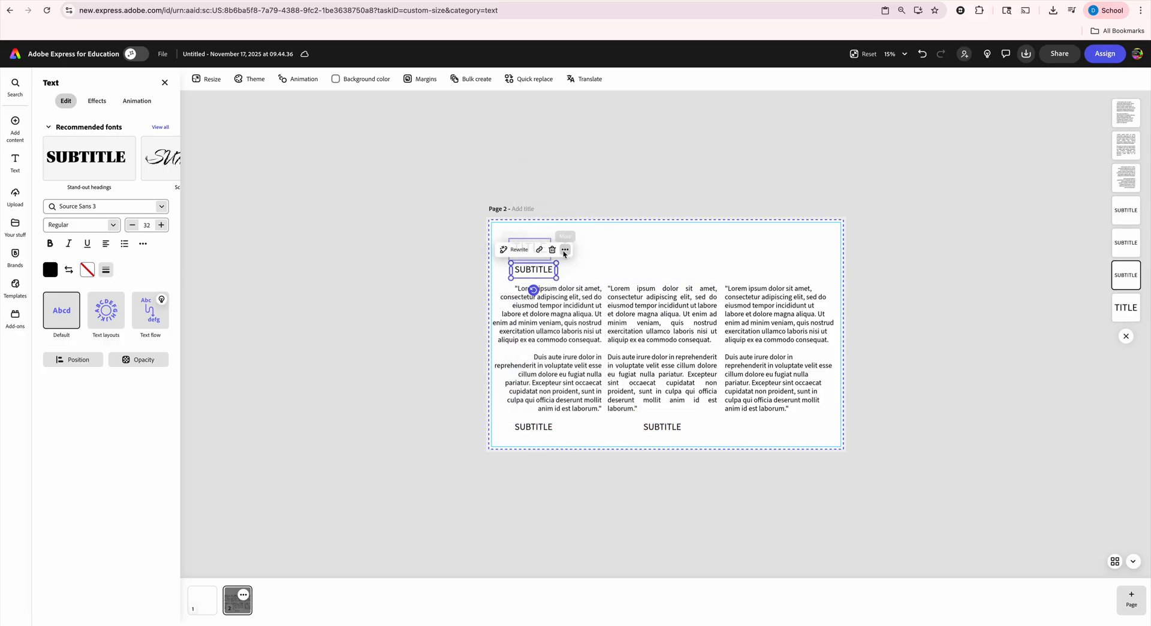
click(567, 253)
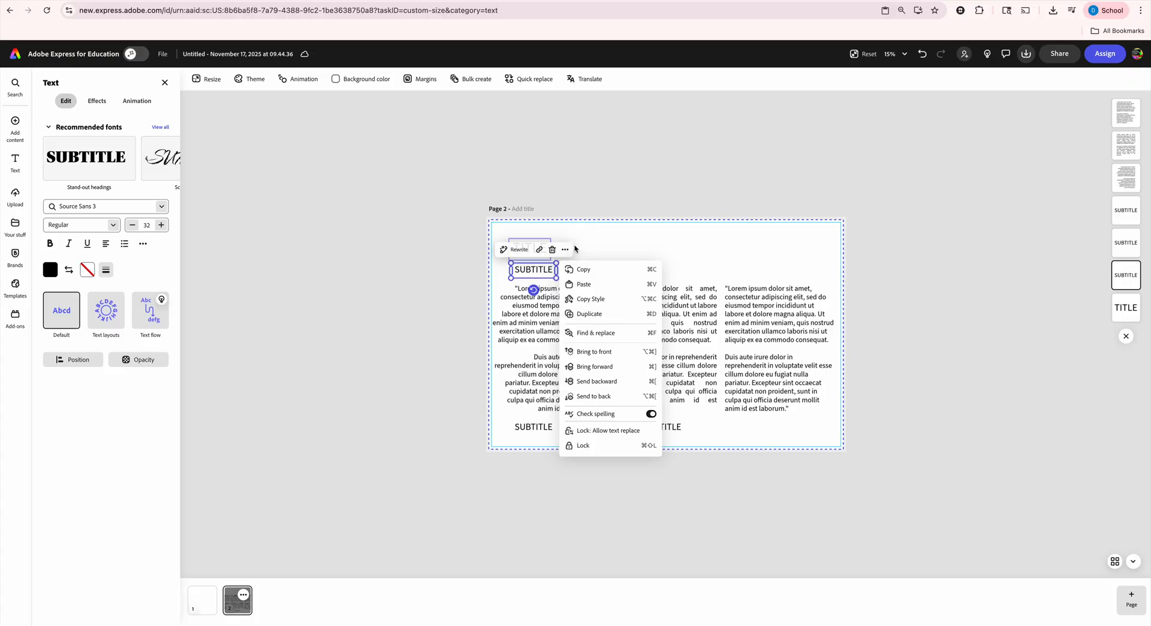
click(573, 315)
drag(555, 285, 786, 426)
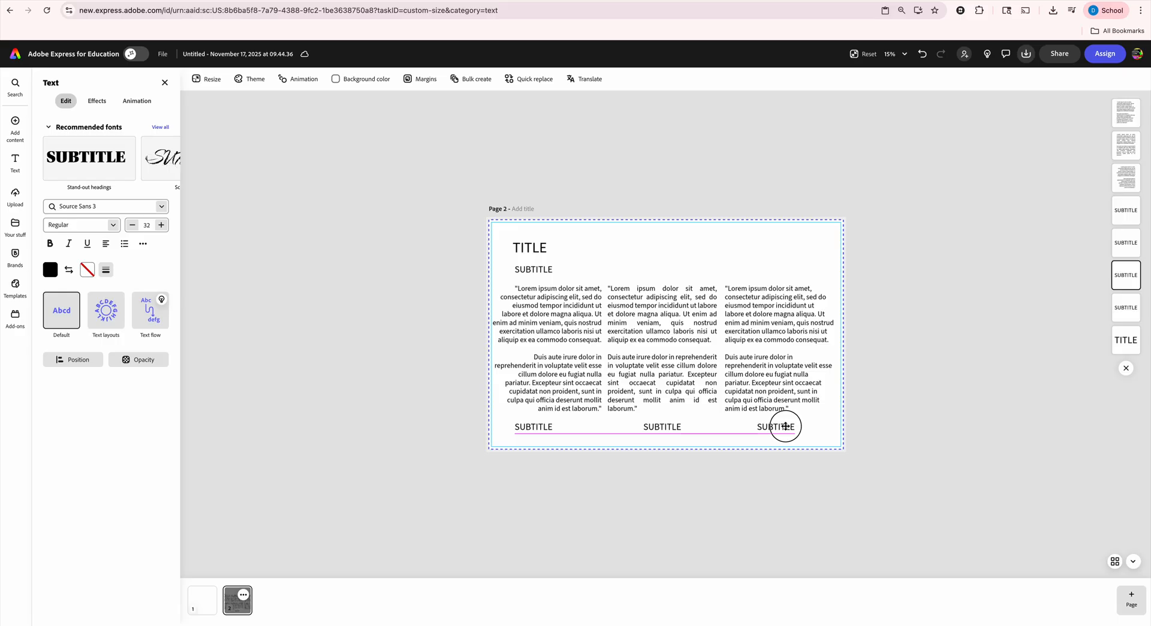
Step: Adjust the three SUBTITLE captions so each one sits centred beneath its own column
drag(785, 426, 783, 426)
drag(663, 427, 663, 426)
drag(534, 426, 563, 427)
mouse_move(775, 427)
mouse_down()
mouse_move(798, 426)
mouse_move(778, 426)
mouse_up()
click(887, 401)
click(679, 315)
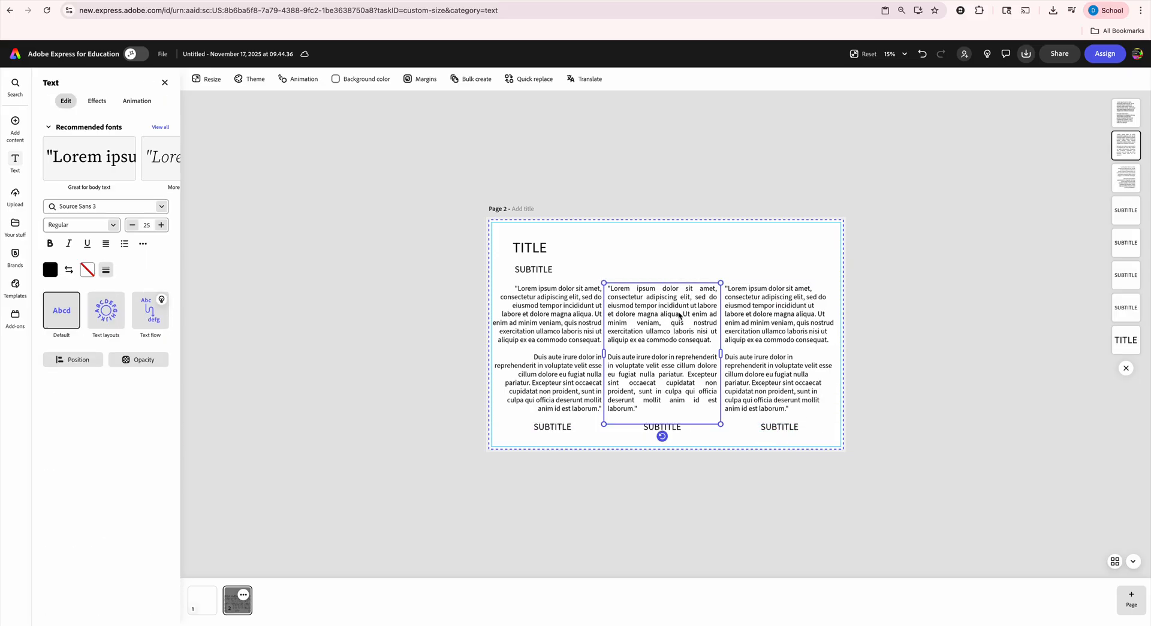
Step: Widen the title's text box and replace its text with BODY FONTS
double_click(523, 245)
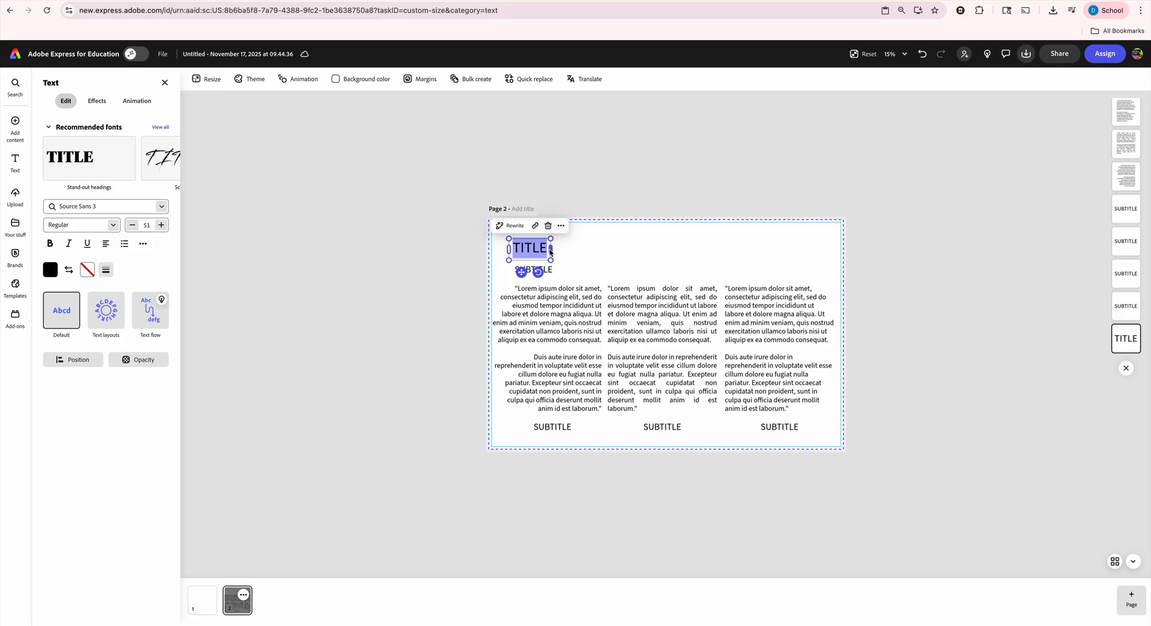
drag(552, 251, 606, 250)
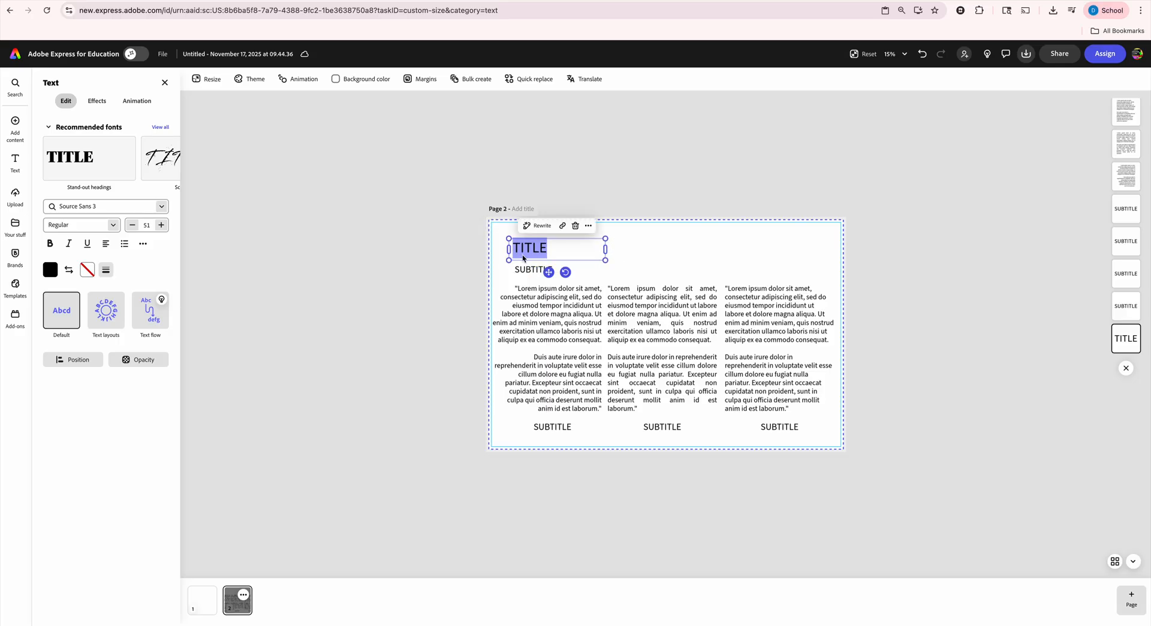
text(BODY FONTS)
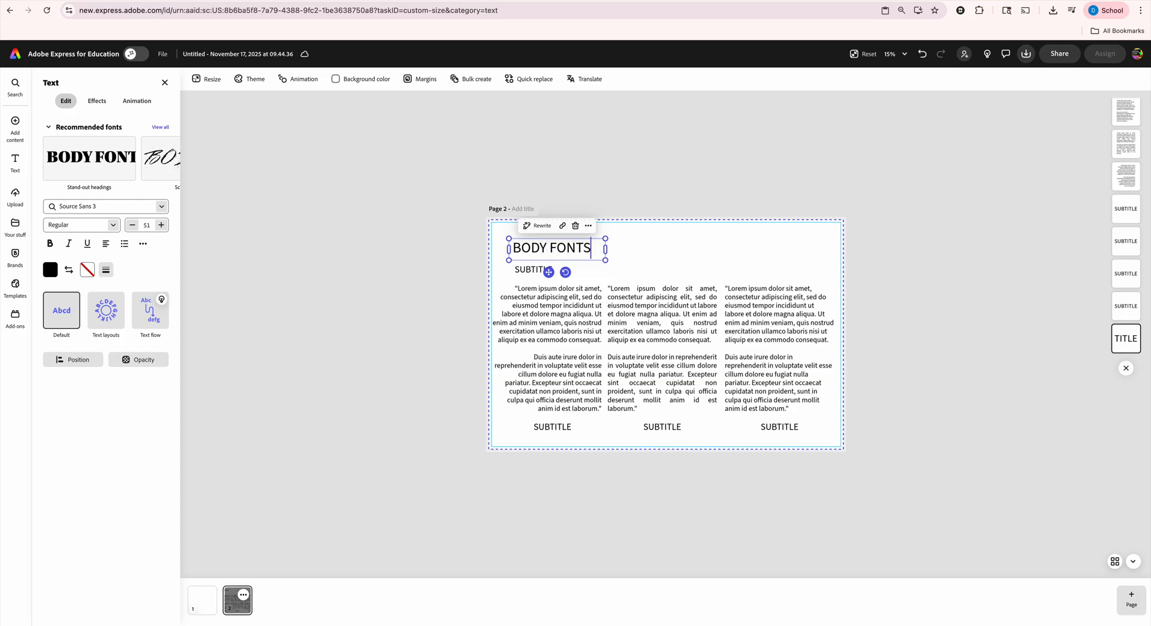
Step: Replace the subtitle directly below the title with Serifs
double_click(535, 271)
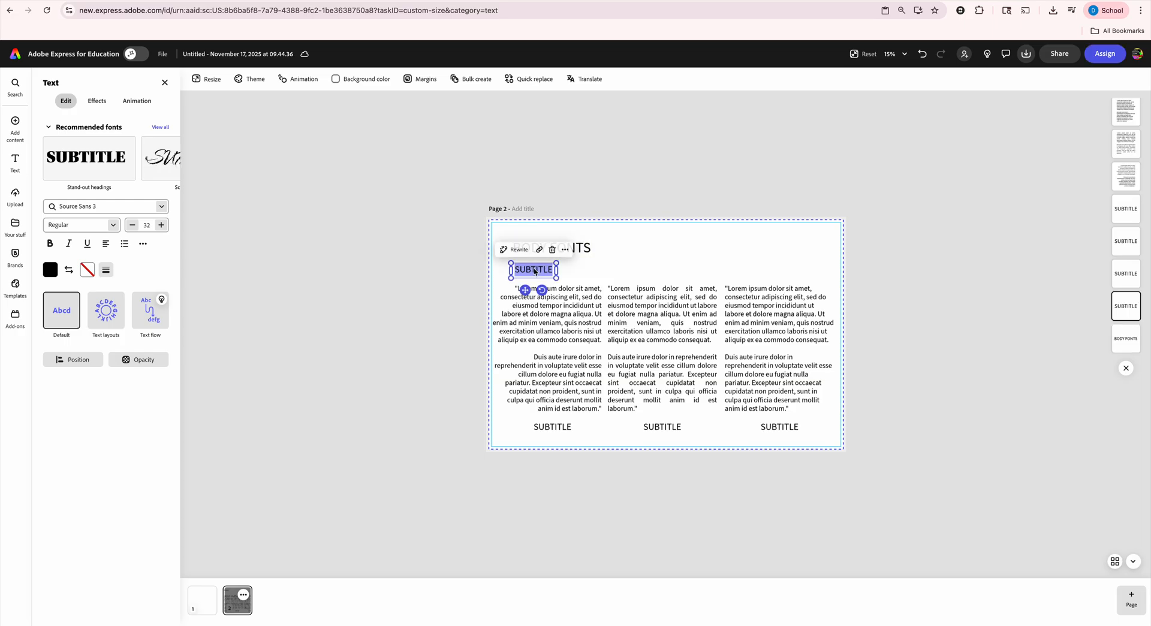
text(SEF)
key(BackSpace)
key(BackSpace)
text(erifs)
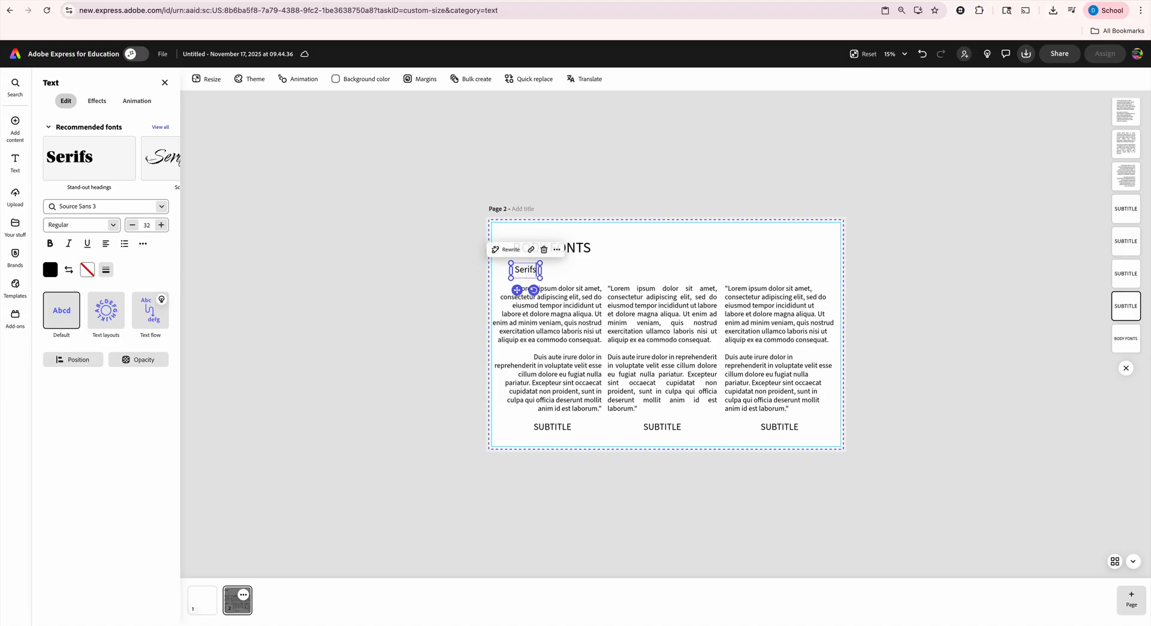
Step: Check the saved brand's font list on its page in the other browser tab and return to the document
click(584, 309)
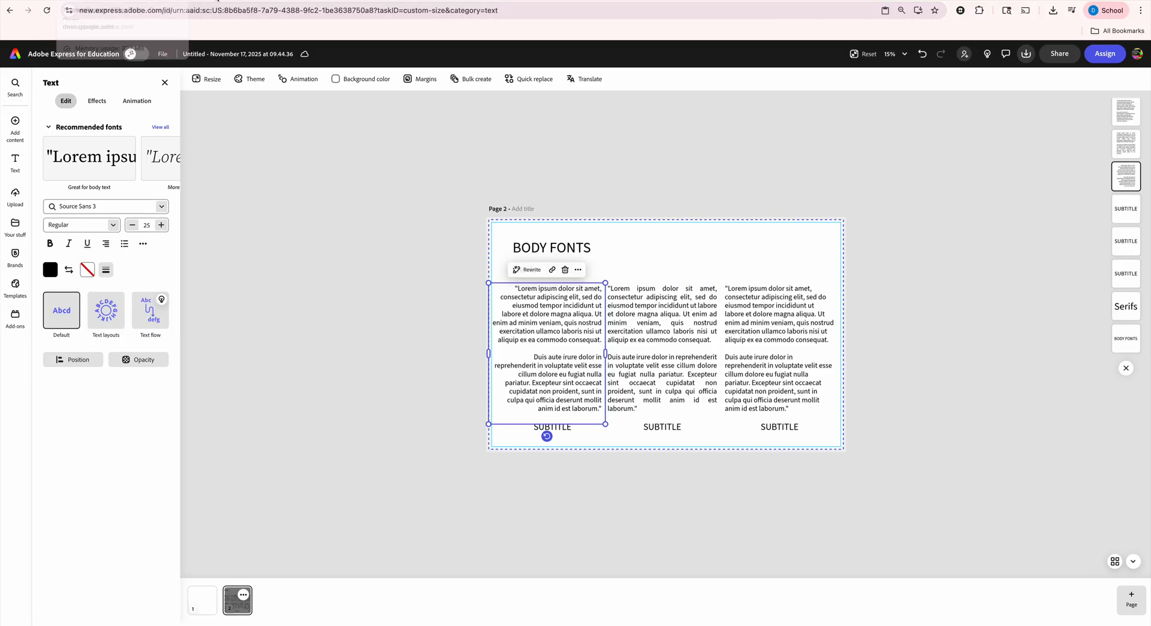
click(79, 0)
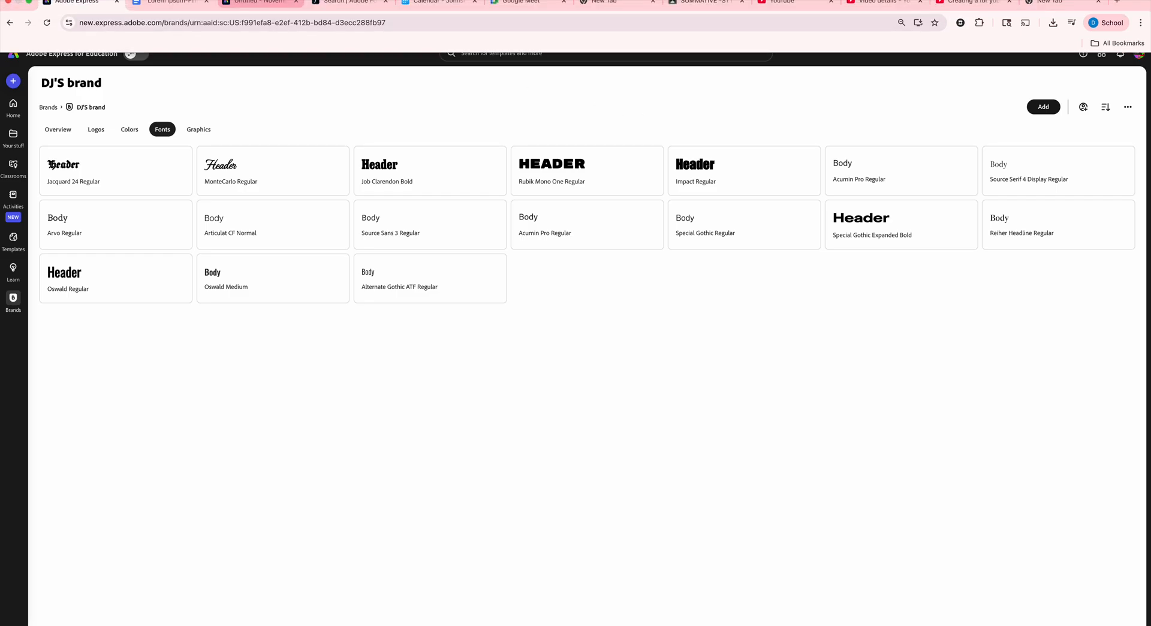
click(239, 3)
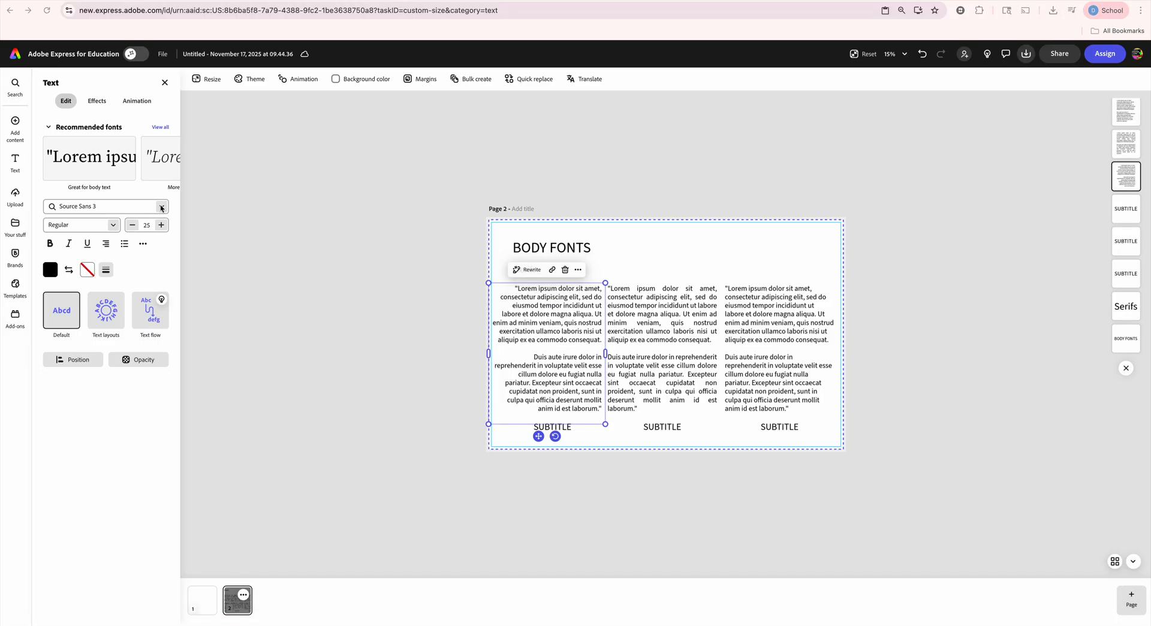
Step: Apply the saved brand's Acumin Pro Regular body font to the first column and scale the column down to size 23
click(15, 255)
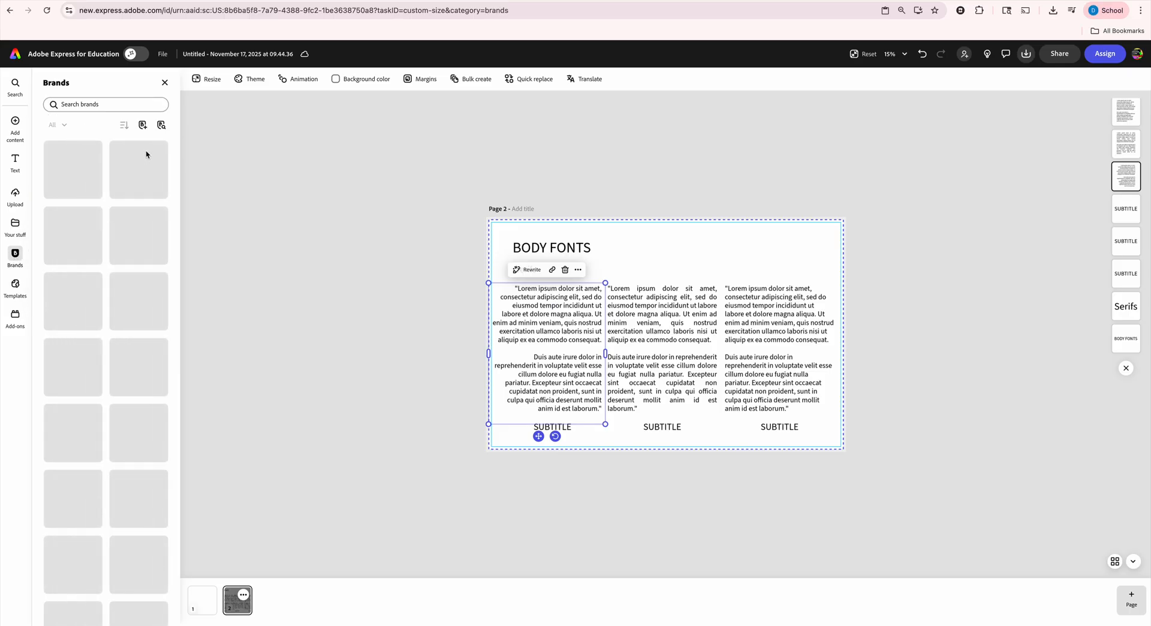
click(73, 153)
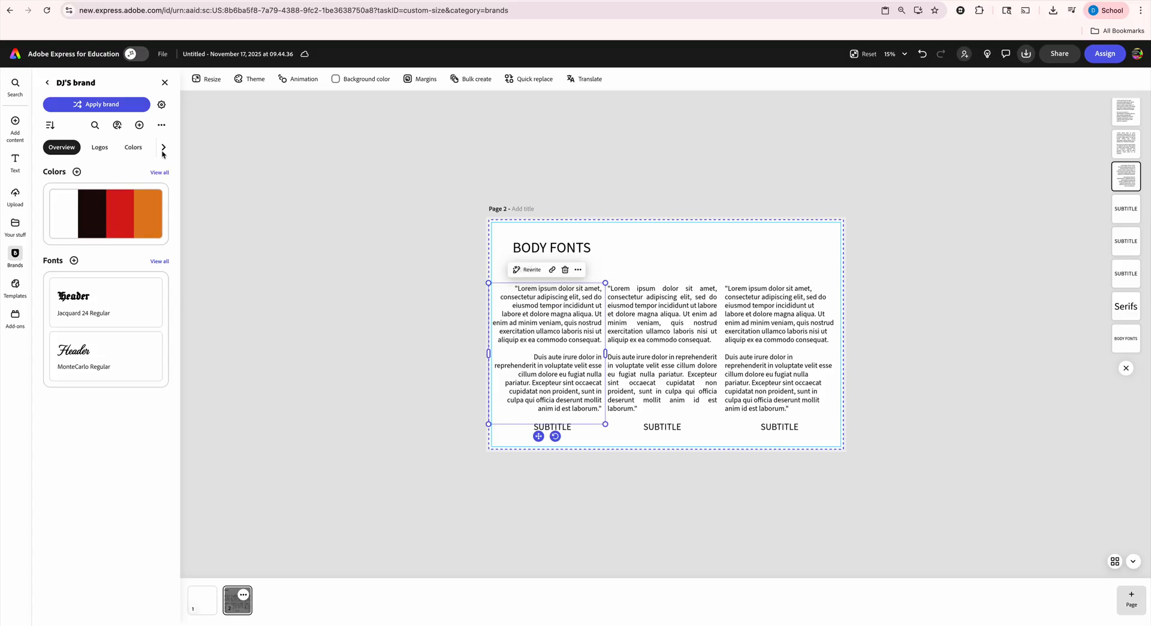
click(150, 262)
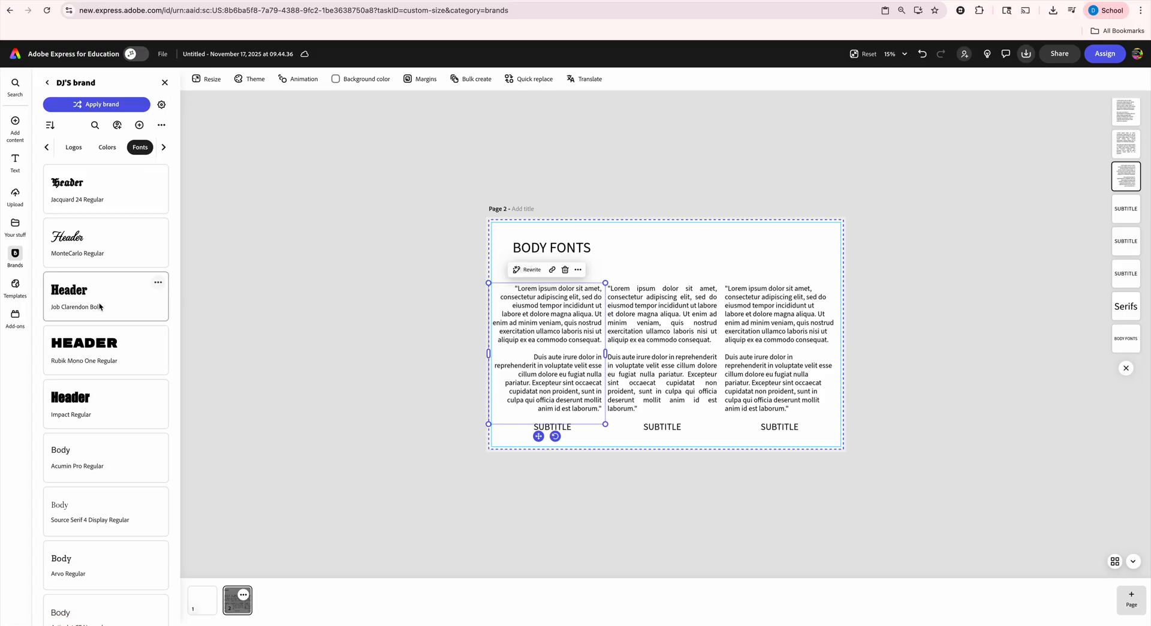
scroll(100, 306, down, 1)
scroll(100, 307, down, 2)
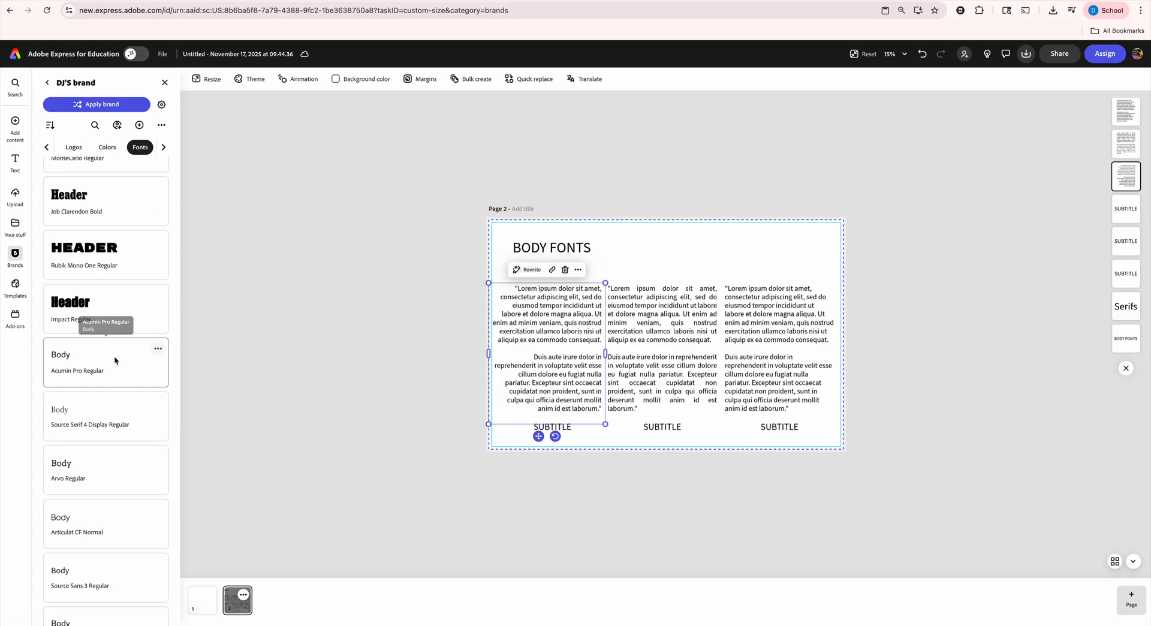
click(115, 359)
drag(607, 434, 600, 423)
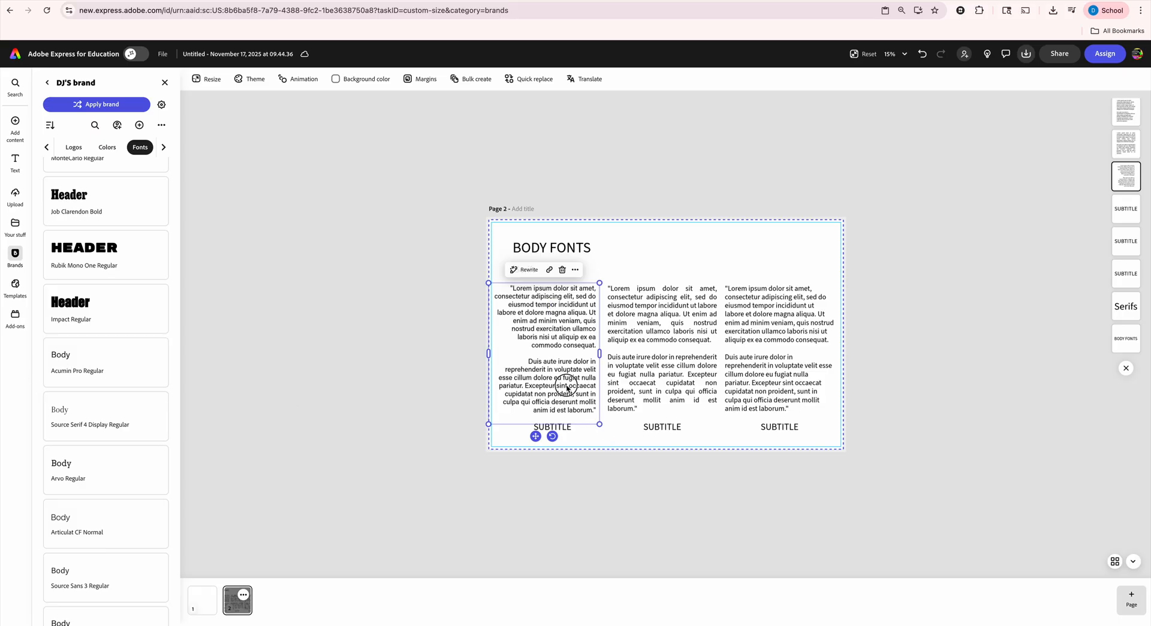
click(567, 388)
Step: Set the font of the caption beneath the first column to Acumin Pro Regular
double_click(564, 428)
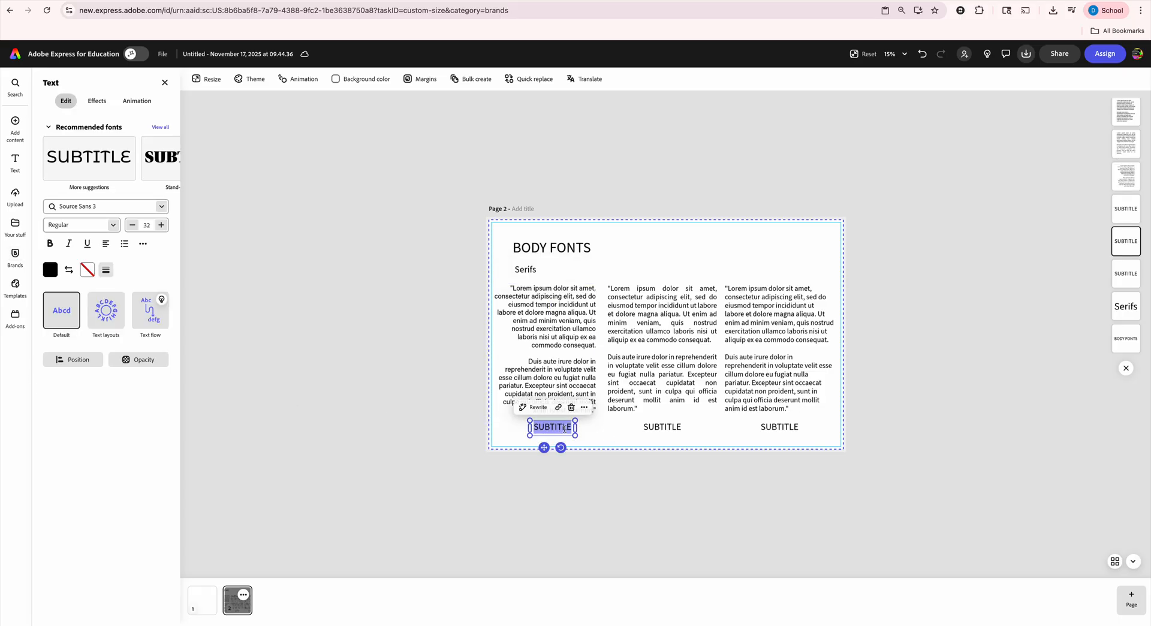
click(129, 206)
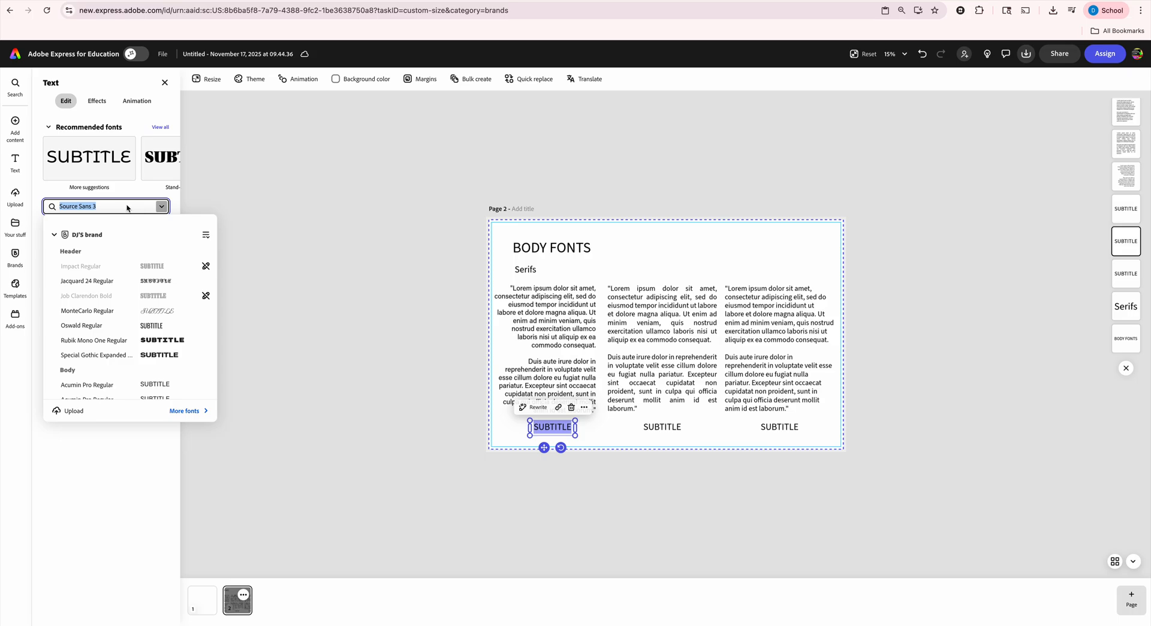
text(acu)
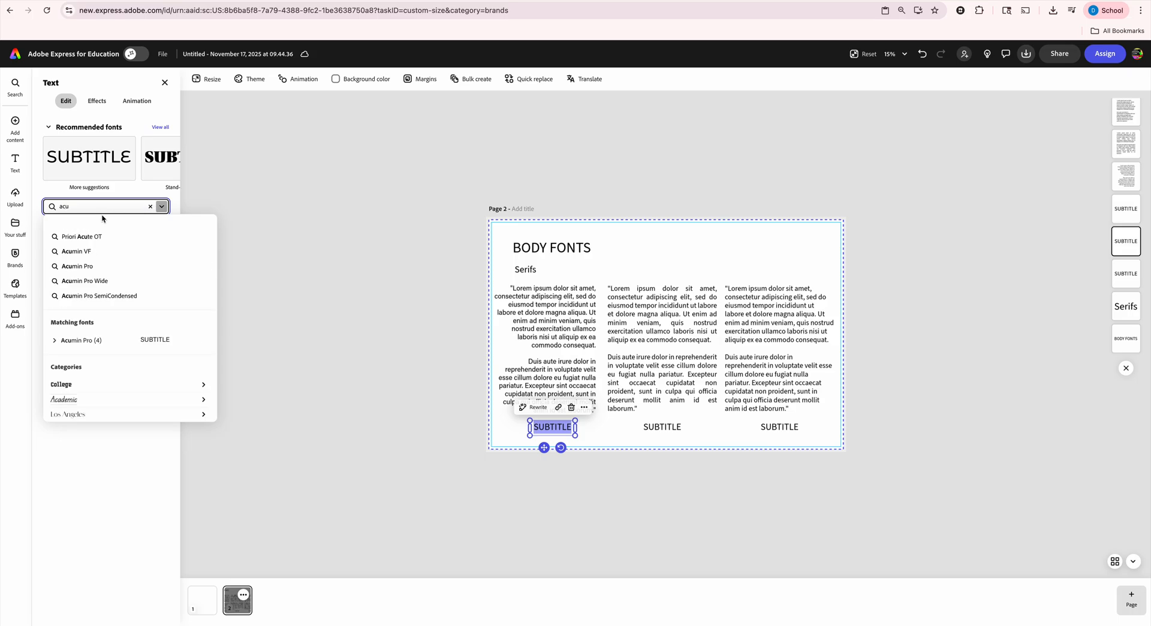
click(108, 266)
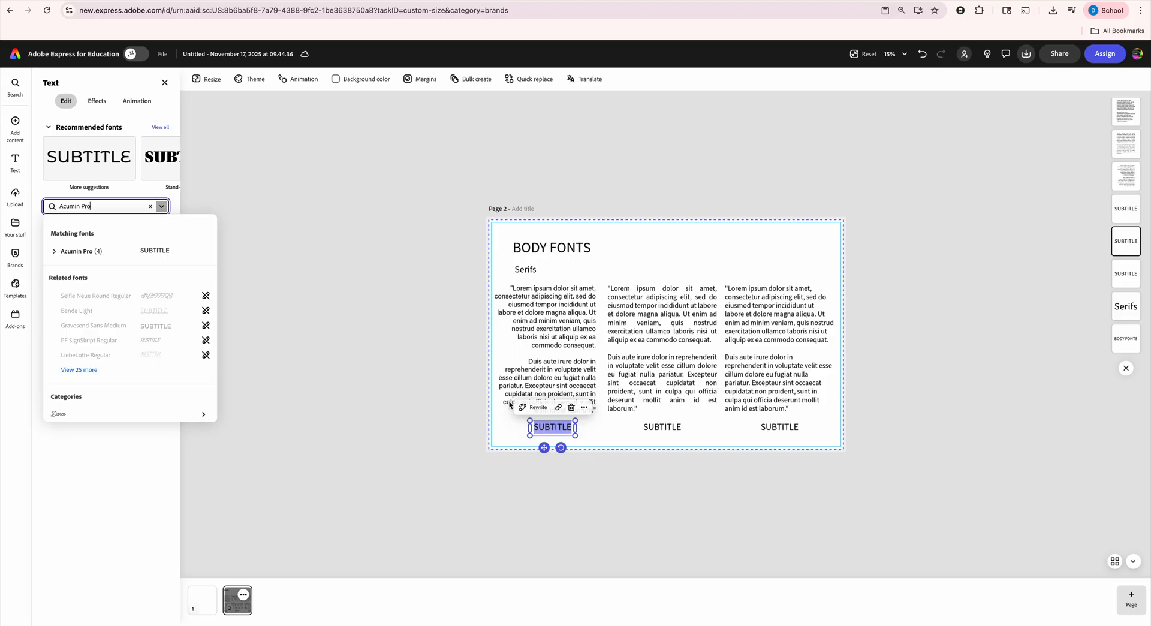
text(a)
key(BackSpace)
key(BackSpace)
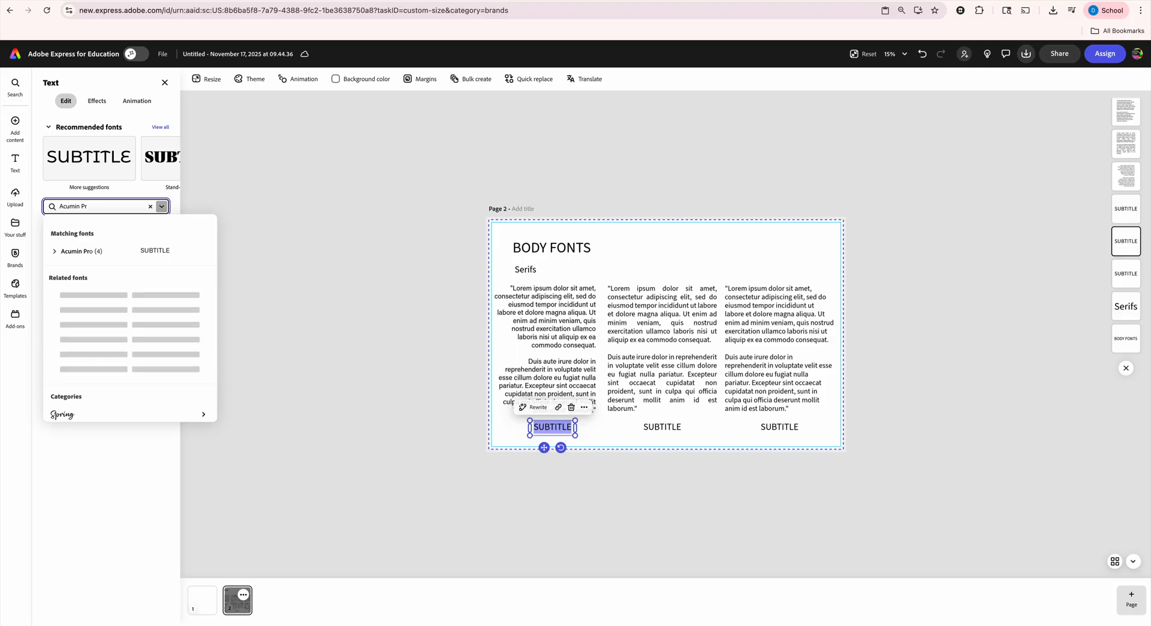
click(54, 251)
click(95, 265)
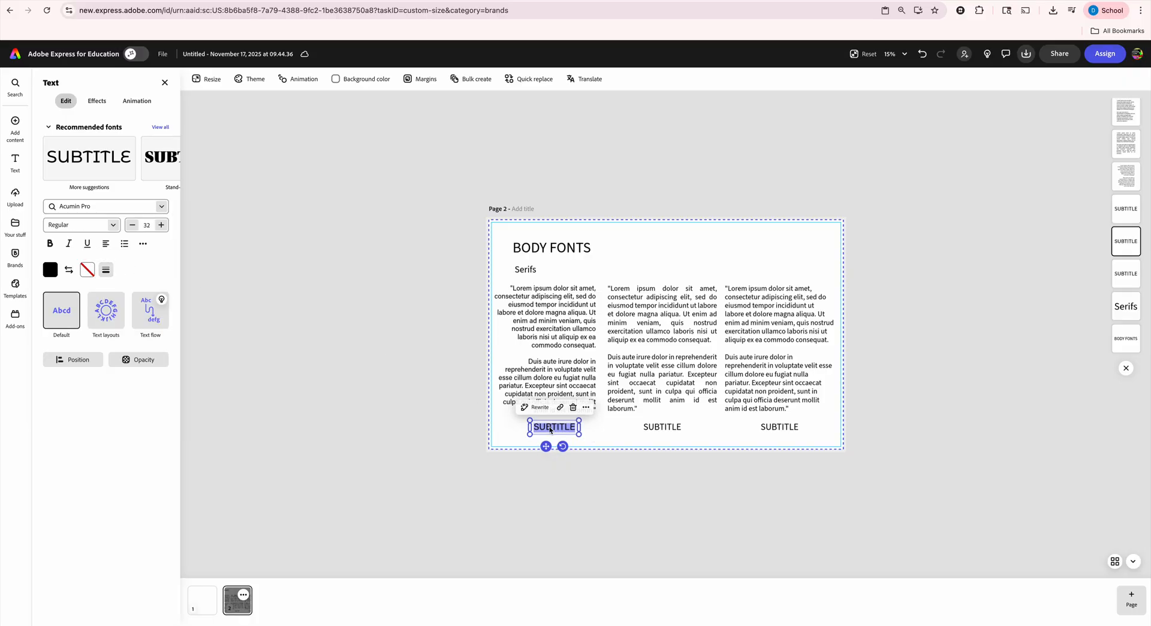
Step: Replace that caption's text with ACUMIN PRO REGULAR, then move it and scale it down to size 23 to fit beneath the first column
key(BackSpace)
text(AC)
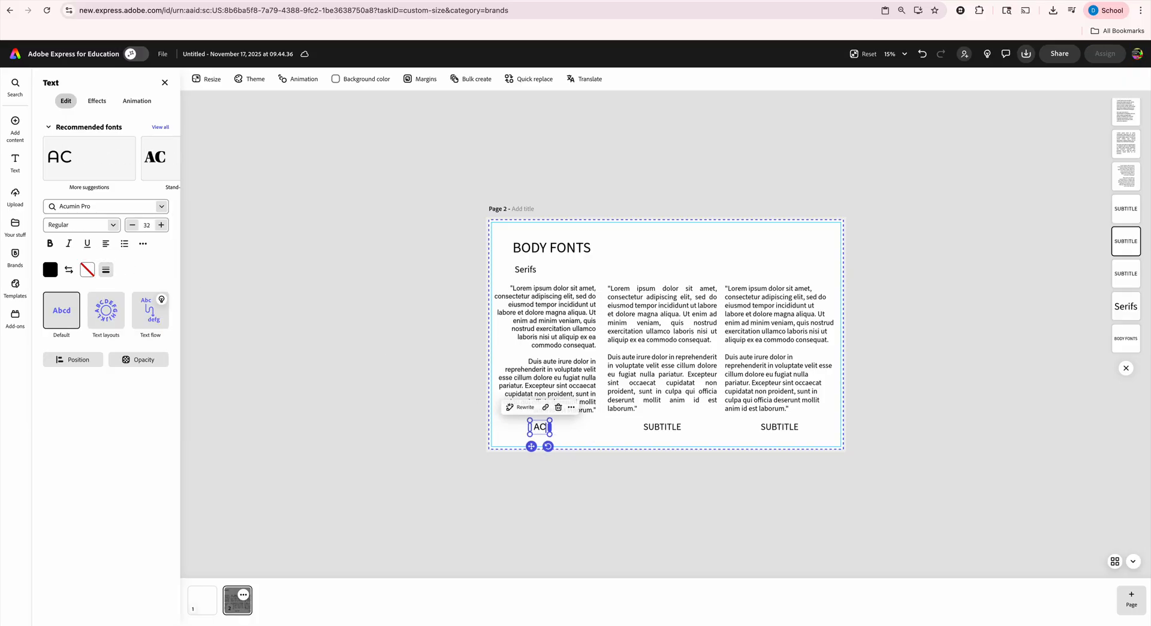
text(UMIN PRO REGULAR)
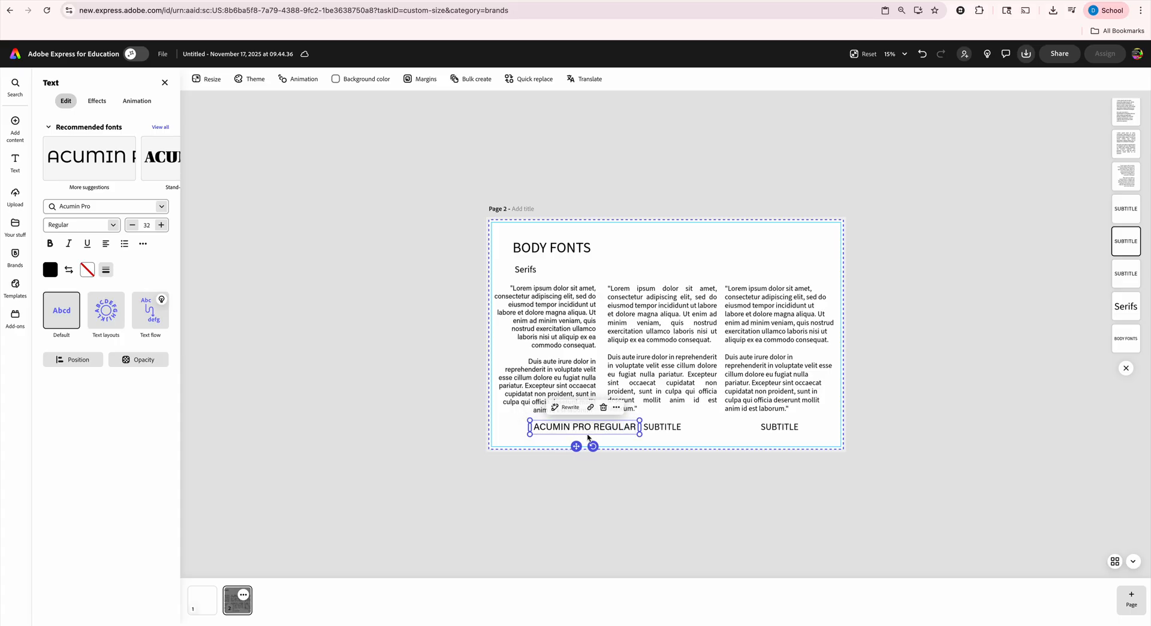
drag(576, 446, 520, 478)
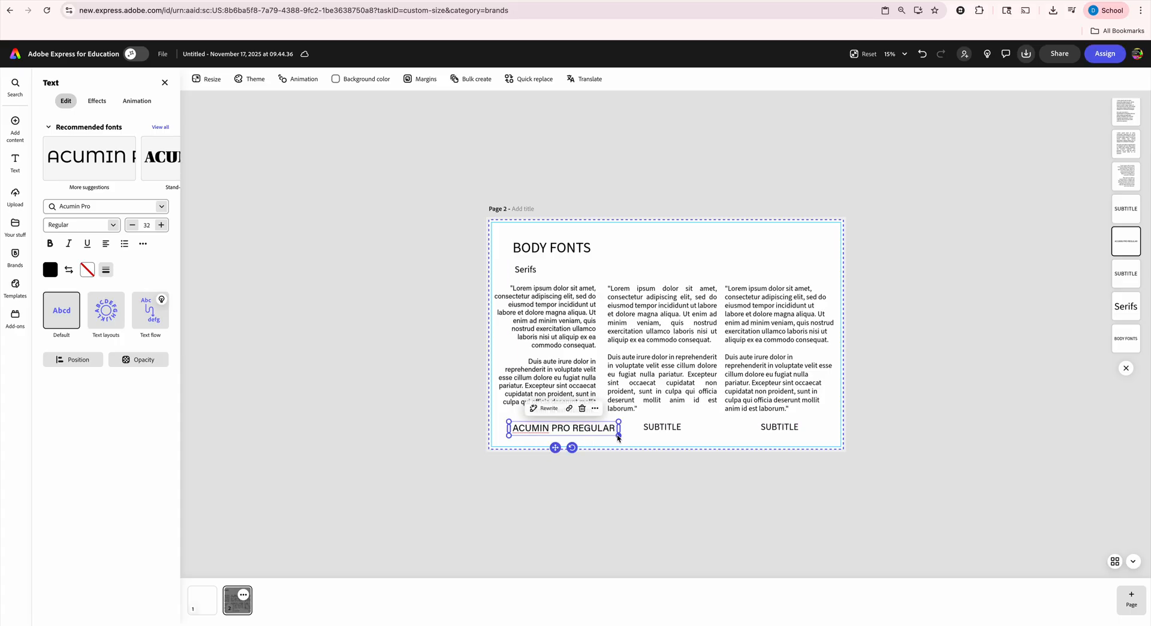
click(613, 436)
drag(613, 436, 588, 432)
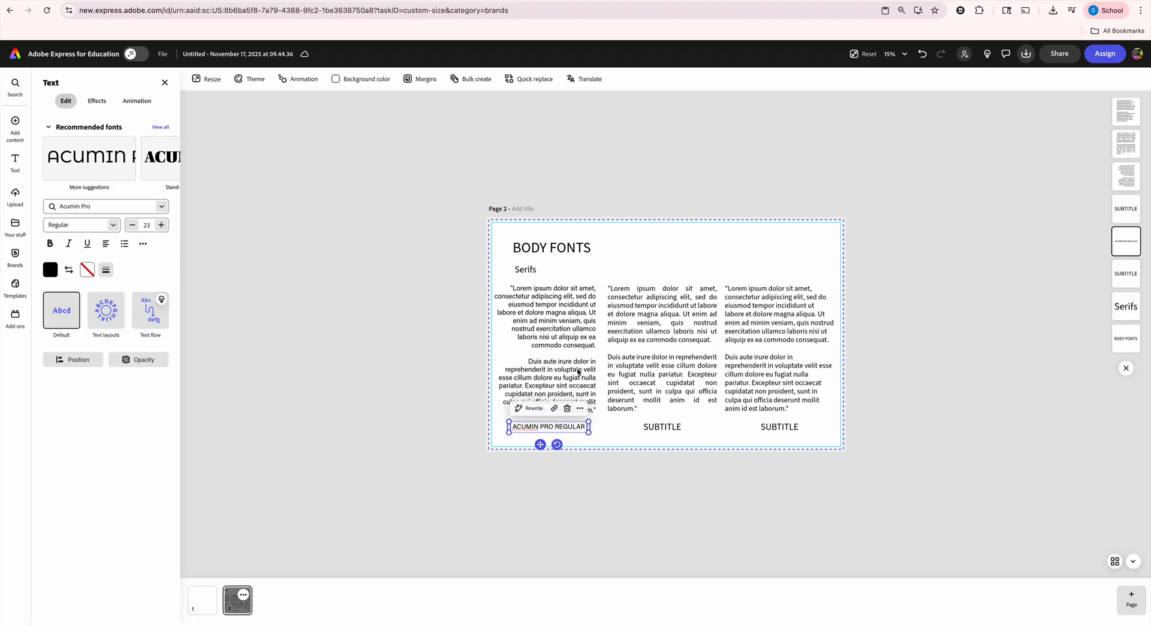
click(558, 377)
double_click(558, 378)
drag(558, 377, 557, 369)
click(589, 312)
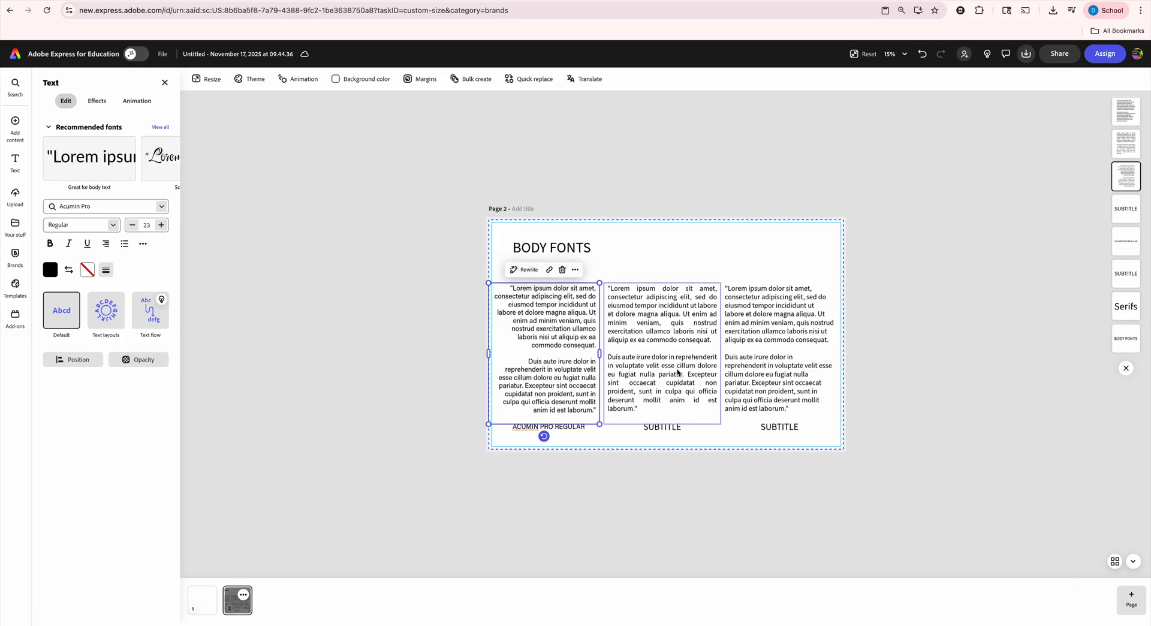
Step: Apply the saved brand's Source Serif 4 Display Regular body font to the second lorem ipsum column
click(678, 334)
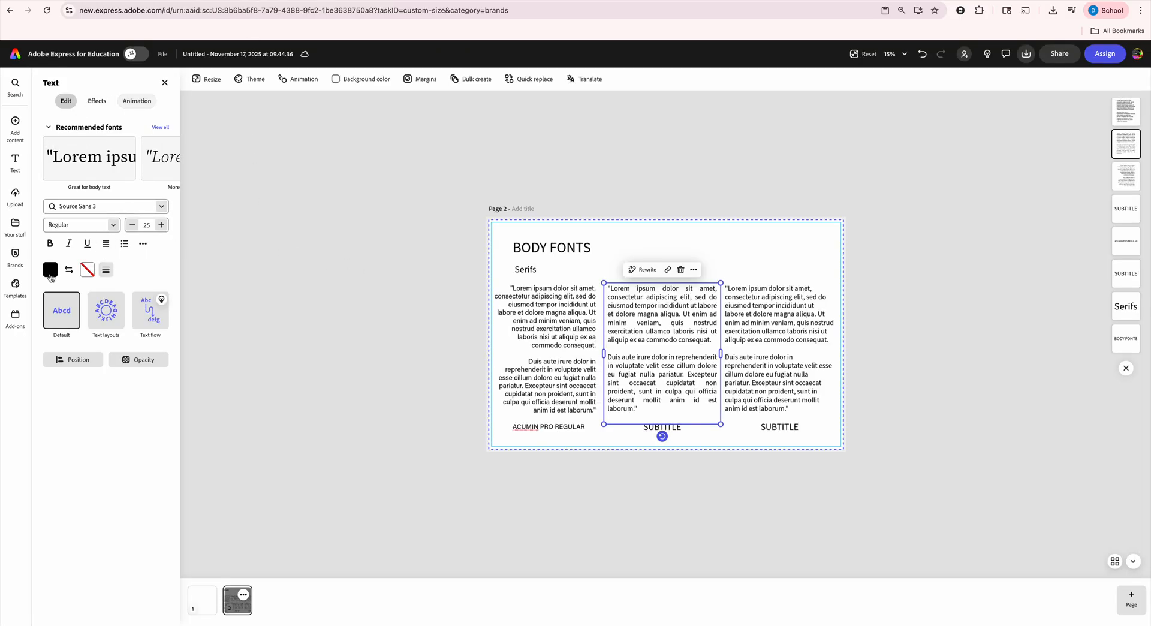
click(21, 263)
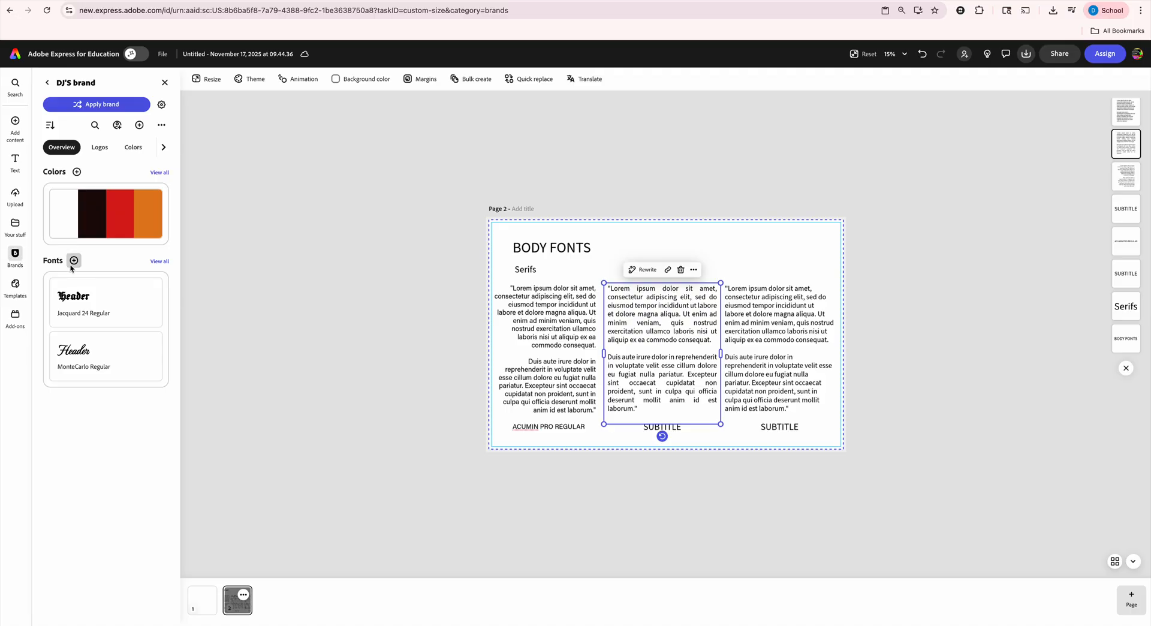
click(158, 261)
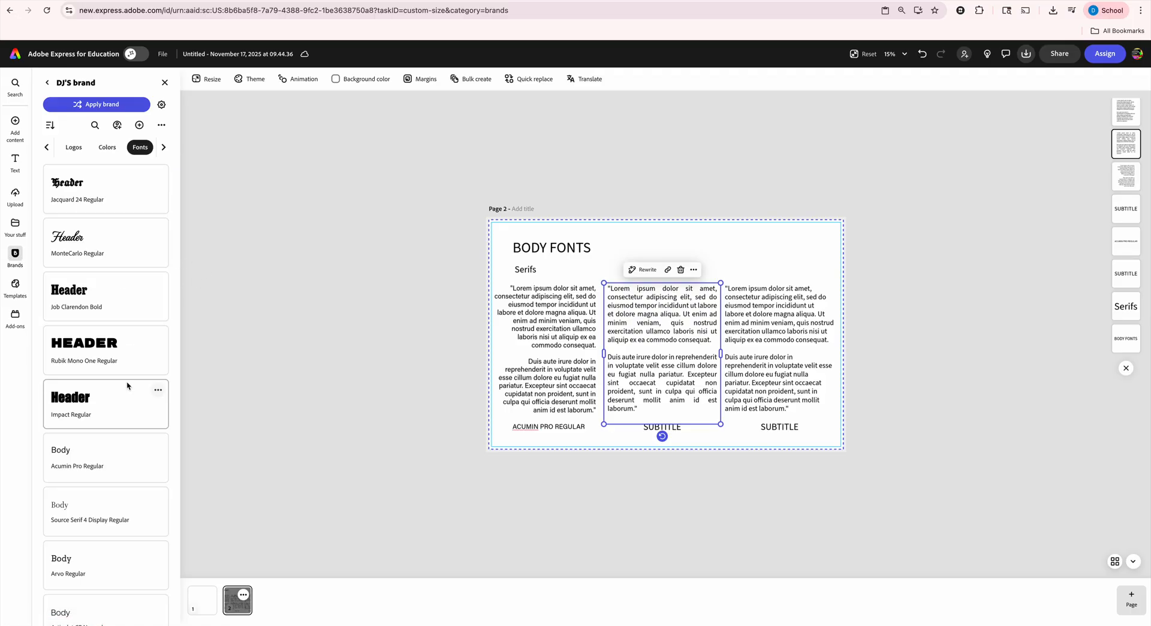
scroll(127, 386, down, 3)
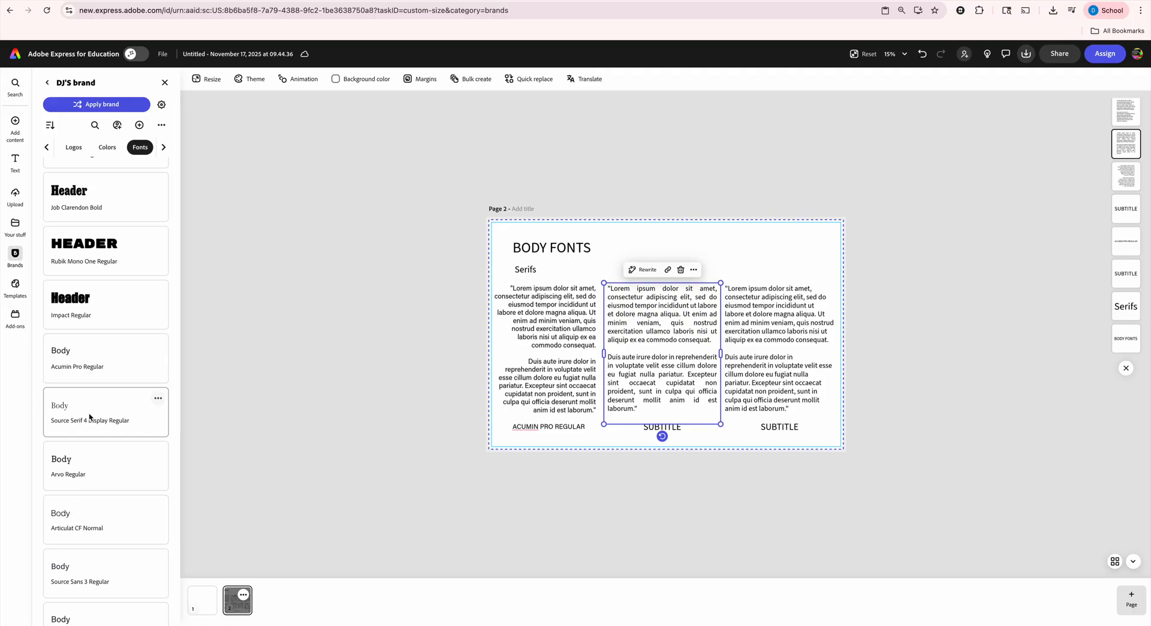
drag(90, 416, 643, 374)
click(788, 382)
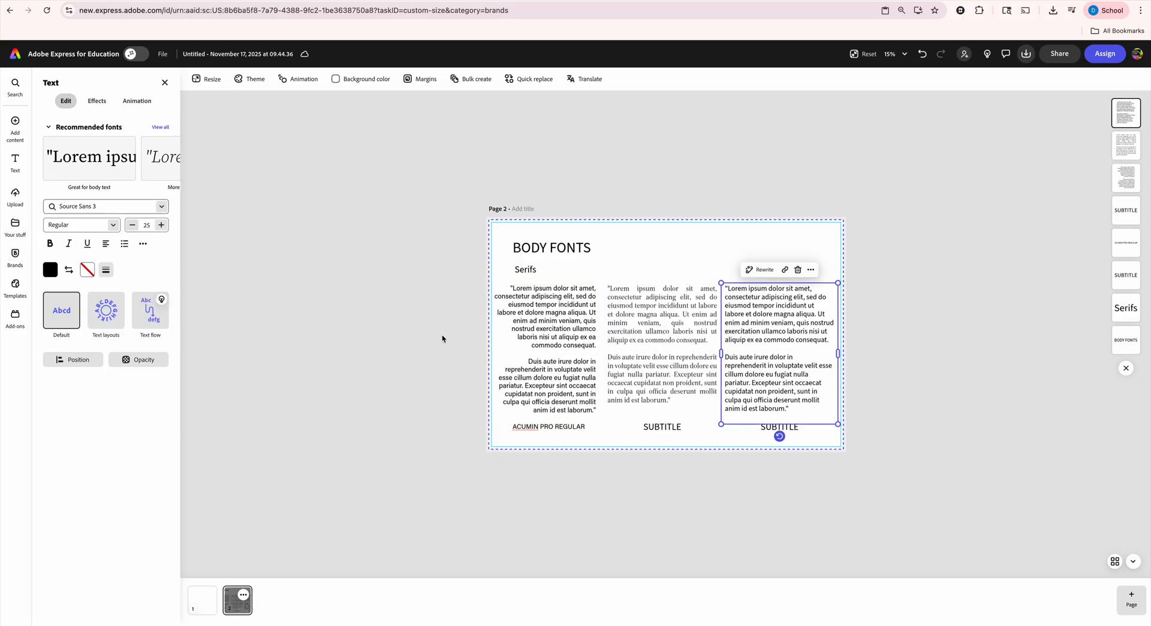
Step: Replace the caption beneath the second column with SOURCE SANS 3 and scale it down to size 27
double_click(667, 425)
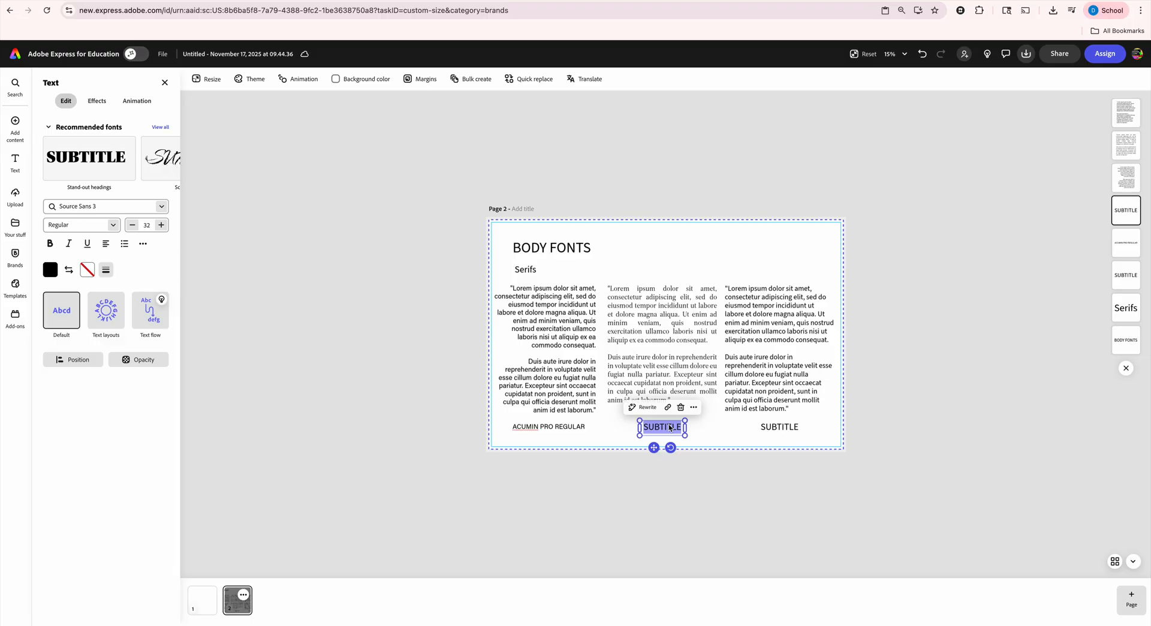
text(SOURCE)
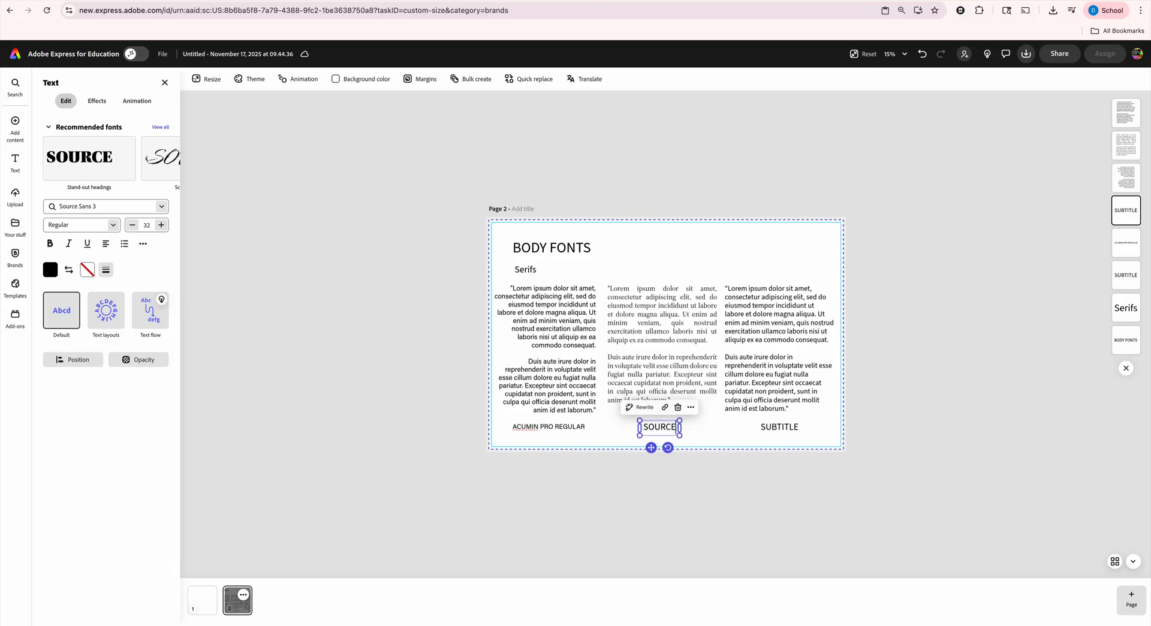
text( SANS)
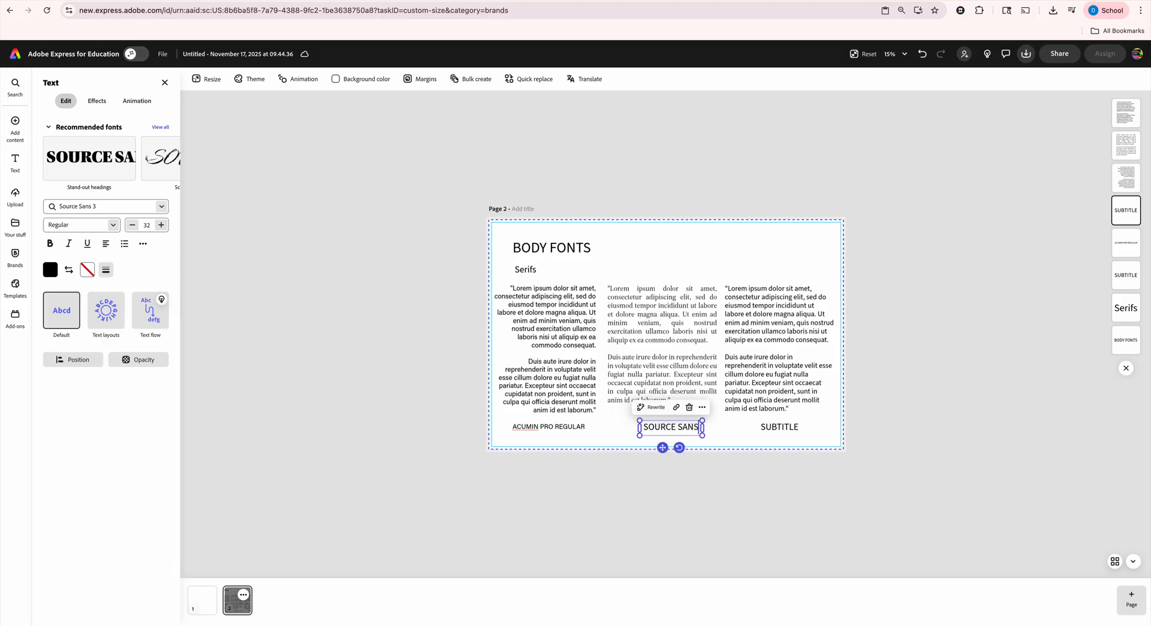
text( 3)
key(Return)
drag(709, 448, 648, 453)
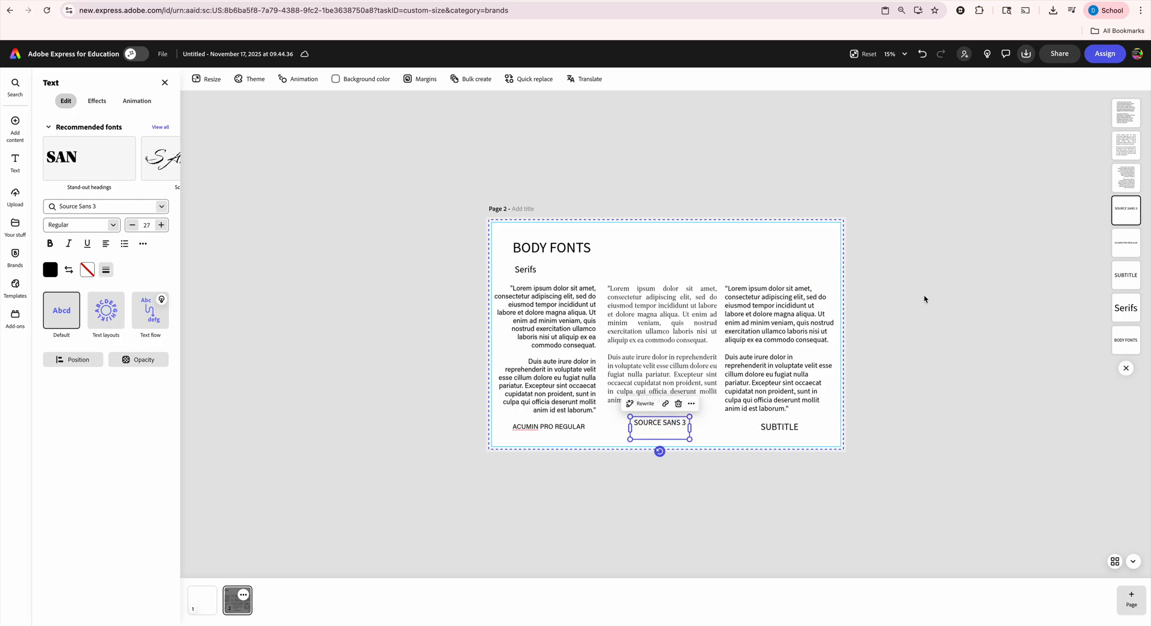
Step: Duplicate page 2 with the body font columns
click(736, 327)
click(670, 329)
click(808, 328)
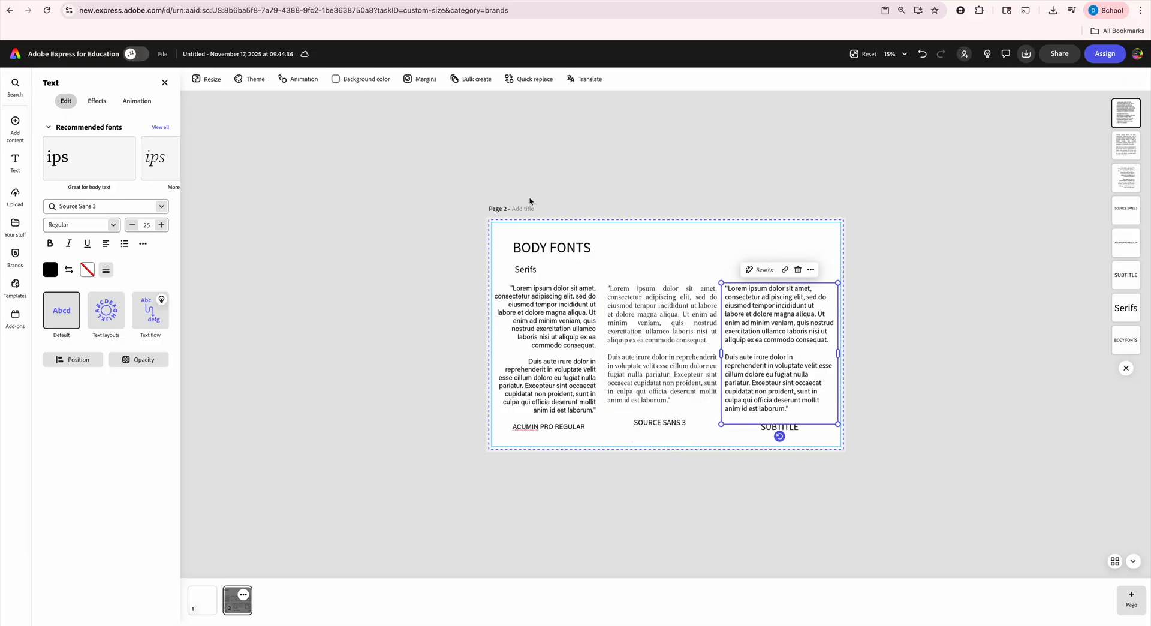
click(245, 597)
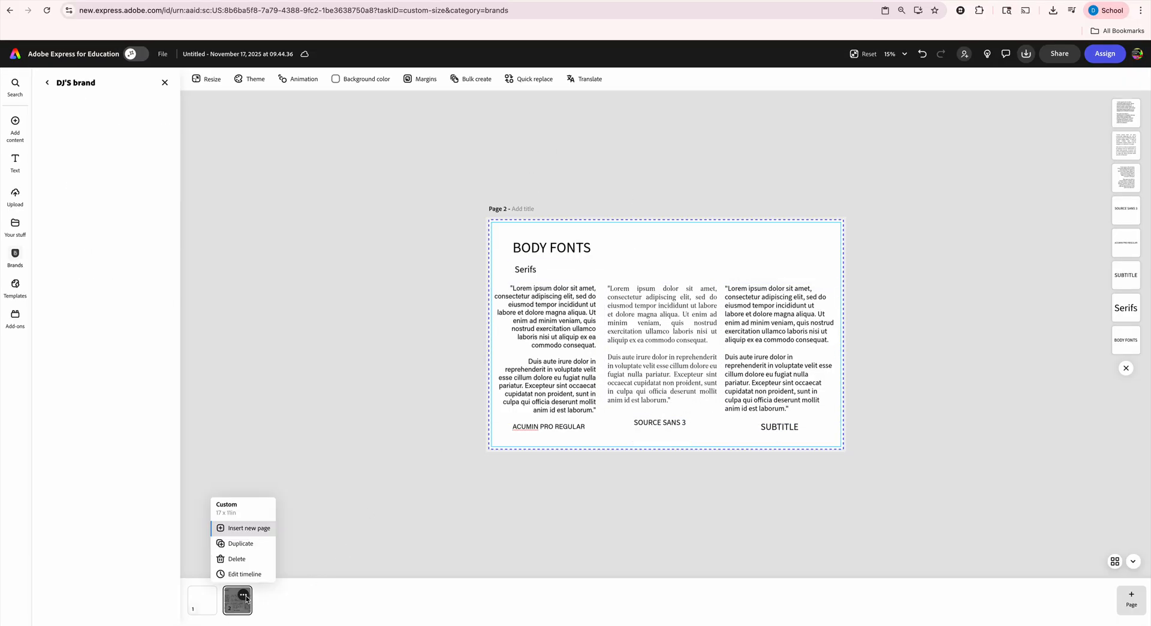
click(242, 544)
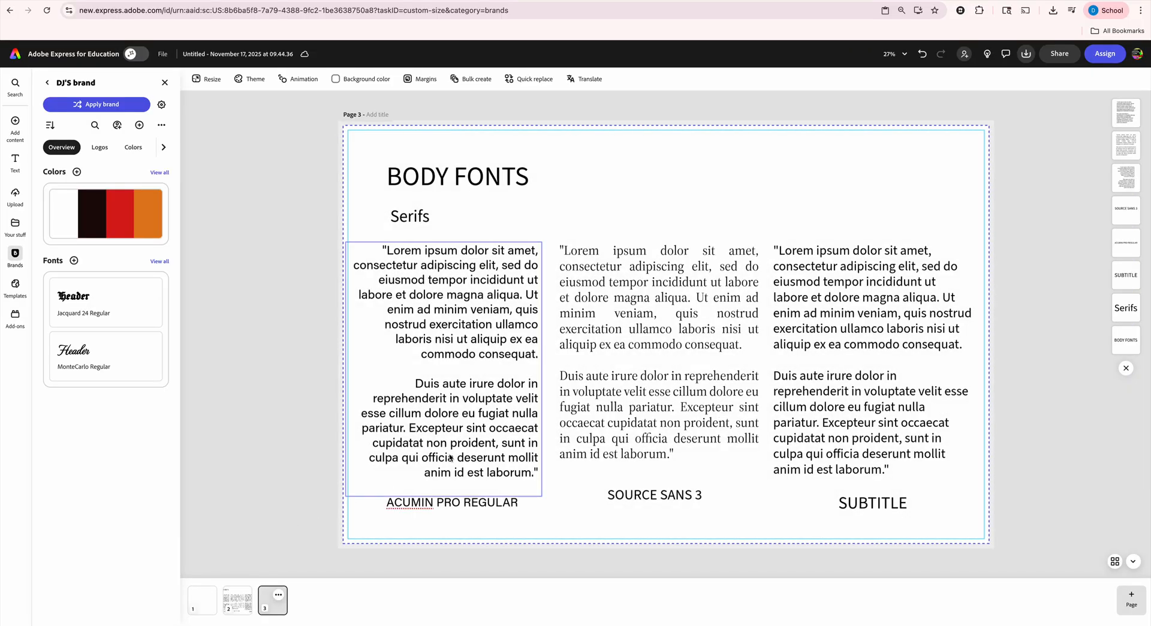
Step: Switch to the finished style document in the other browser tab and compare its Sans Serifs and Serifs body font pages
click(483, 247)
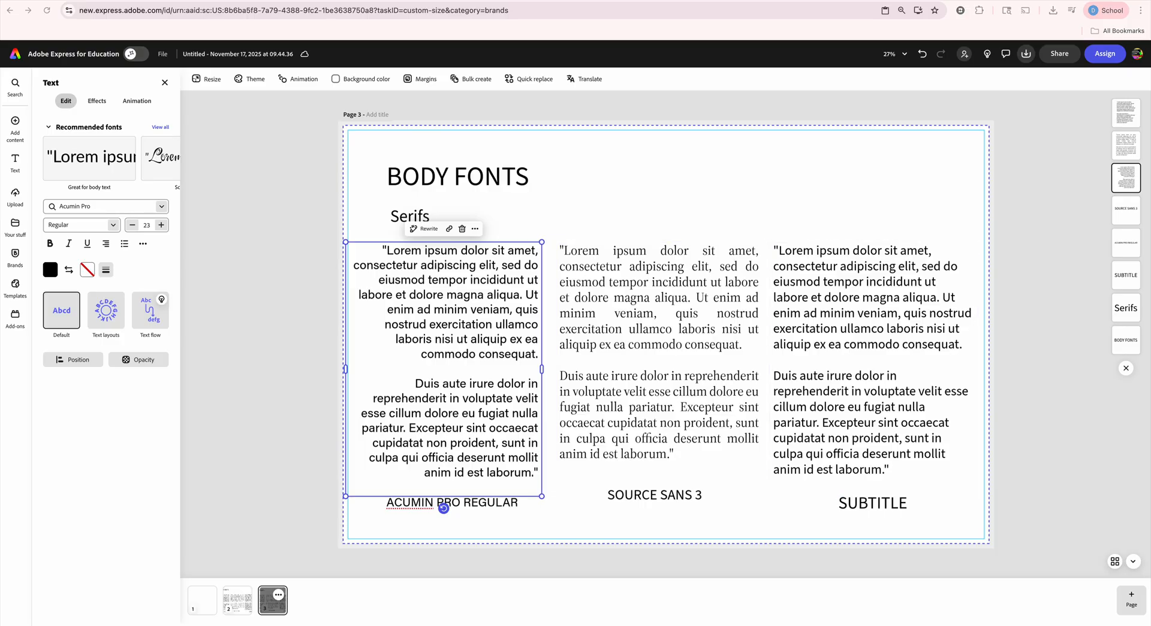
drag(930, 259, 309, 1)
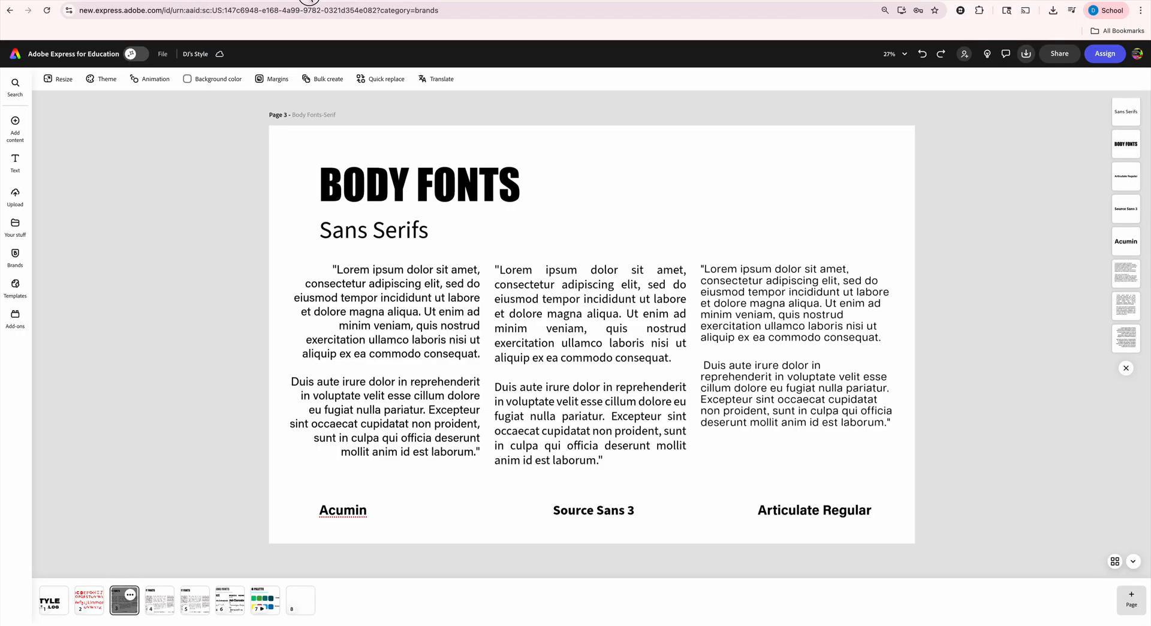
click(158, 609)
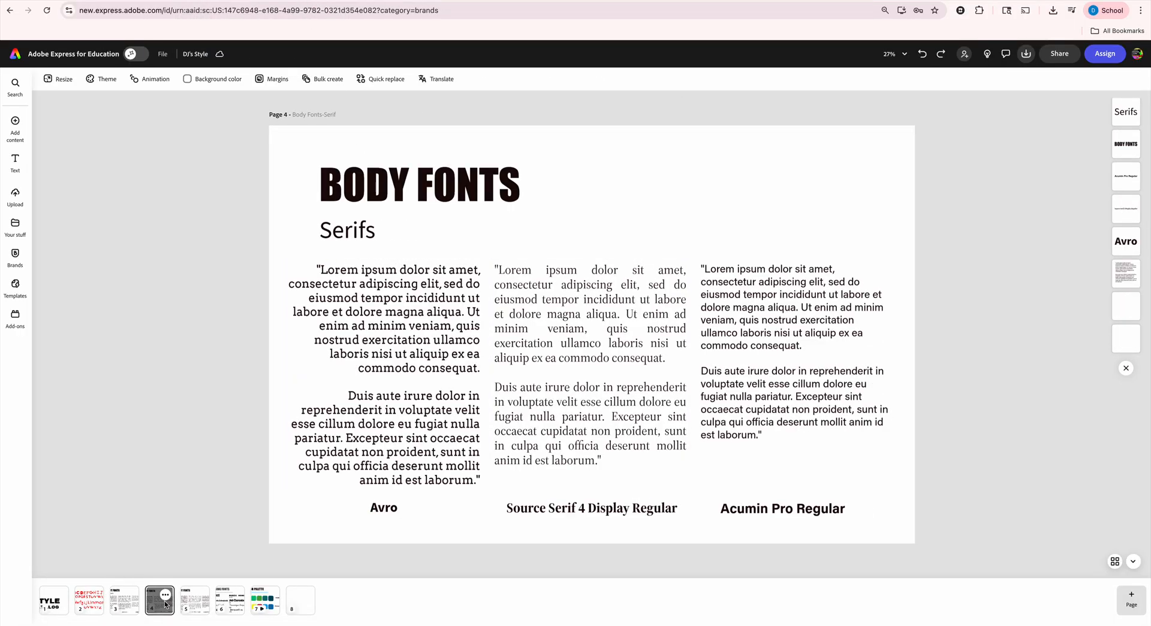
click(129, 607)
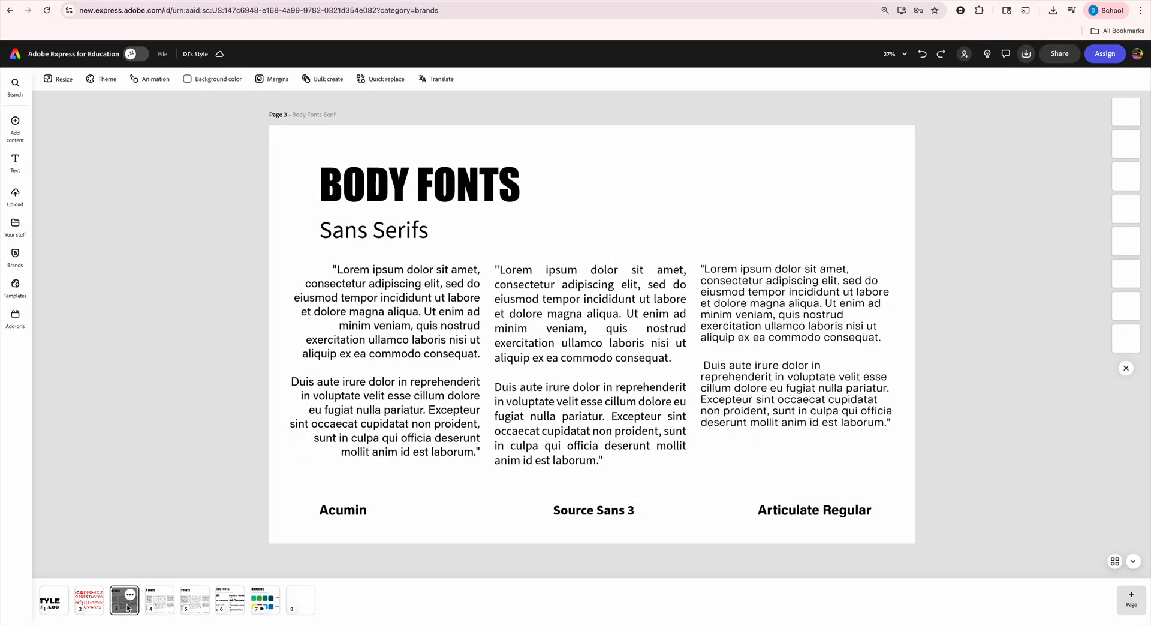
Step: Extend the Acumin caption on the Sans Serifs page to Acumin Pro Regular and widen its text box to fit one line
click(342, 509)
click(343, 511)
click(442, 517)
drag(444, 514, 497, 514)
click(460, 508)
text(PRO)
key(BackSpace)
text(ro Regular)
key(Return)
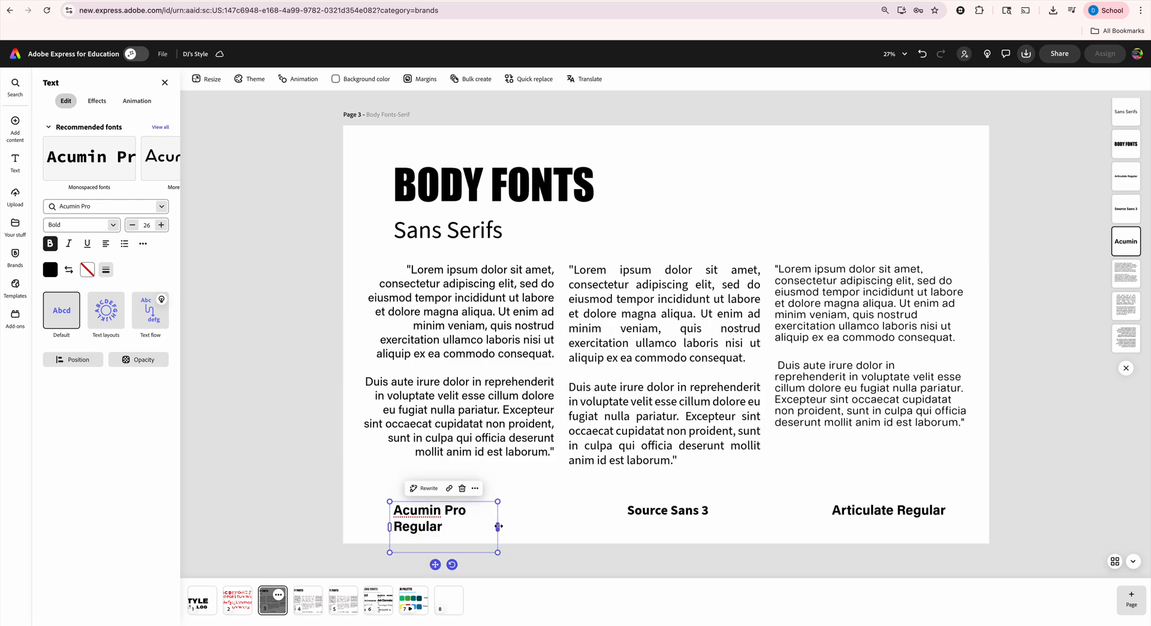
drag(498, 525, 539, 522)
Step: Examine the fonts used in the text columns and subheading on the Sans Serifs and Serifs pages
click(542, 372)
click(629, 404)
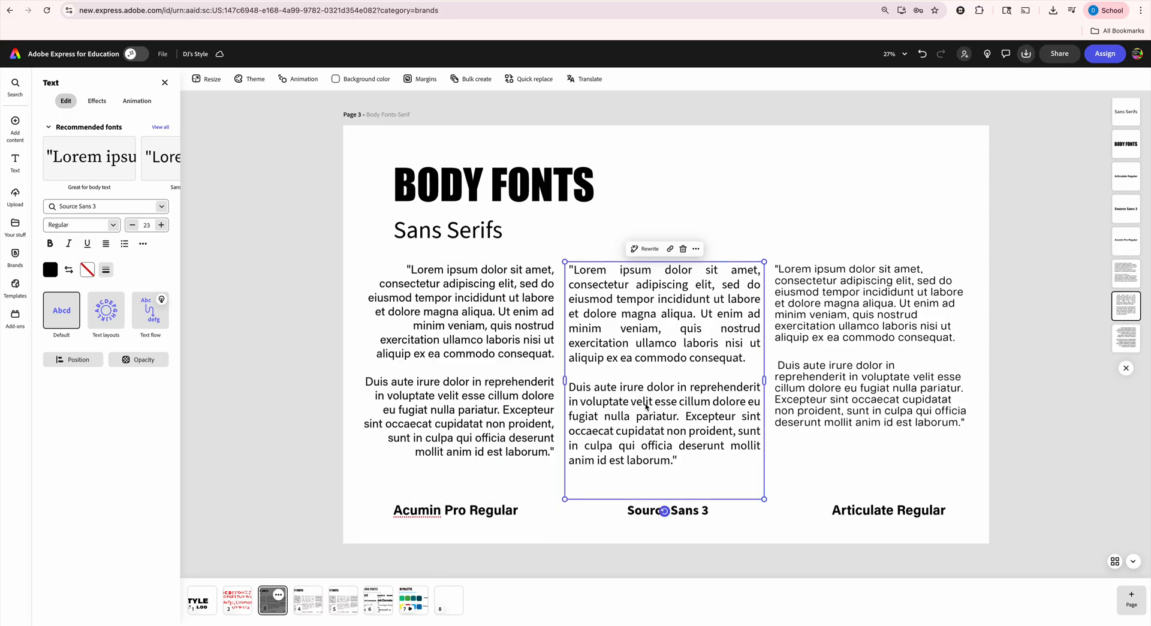
click(851, 399)
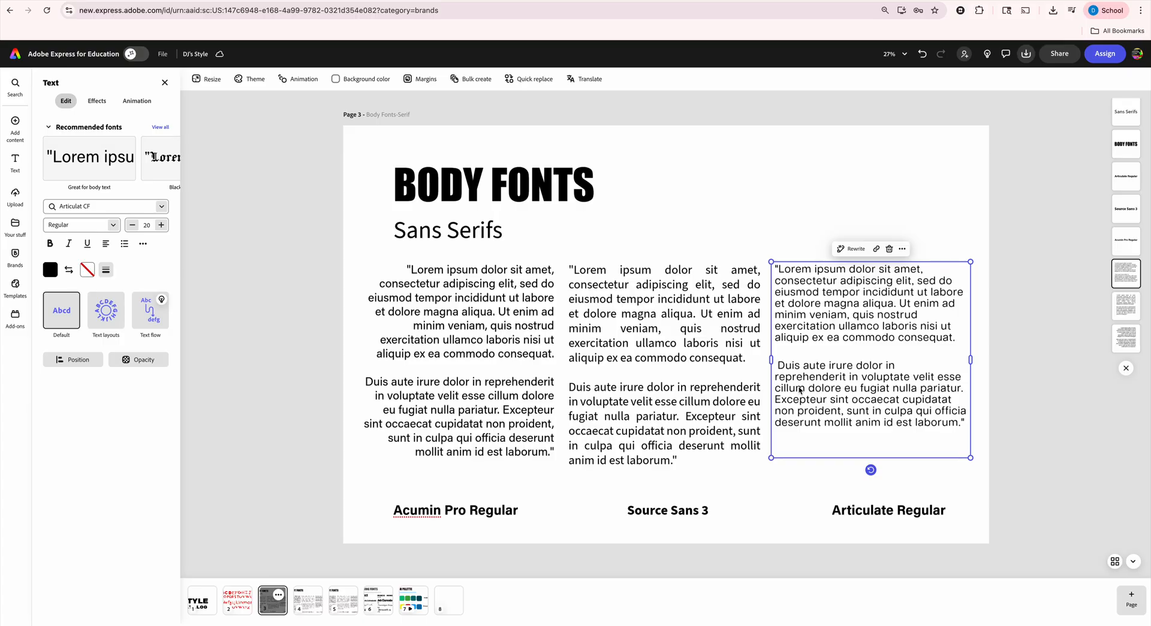
click(312, 602)
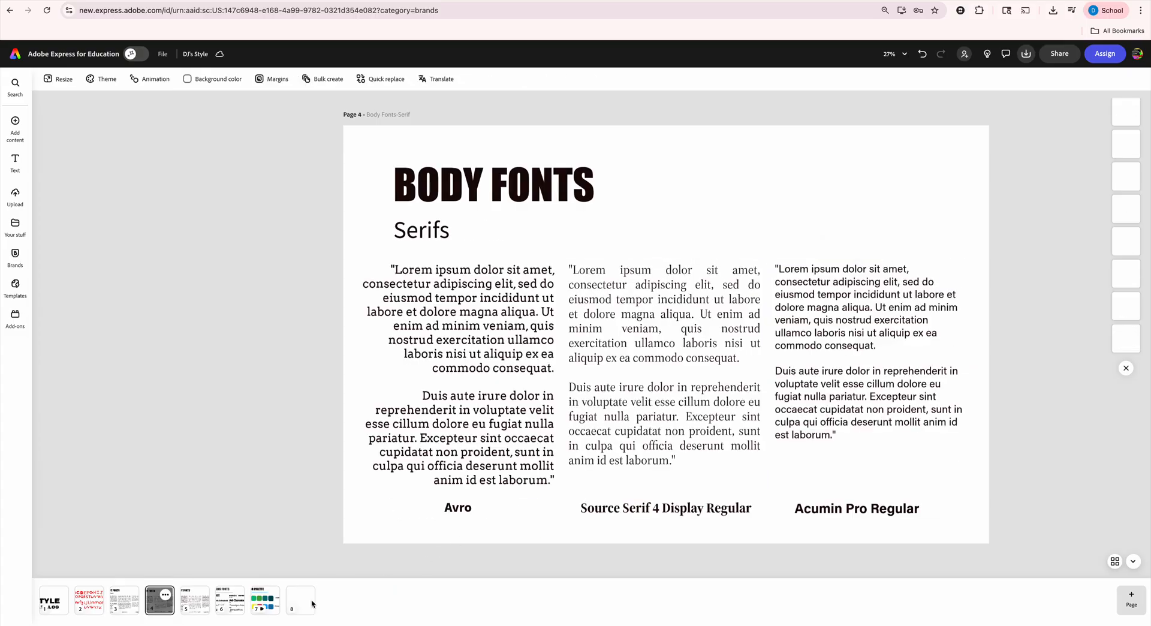
click(665, 414)
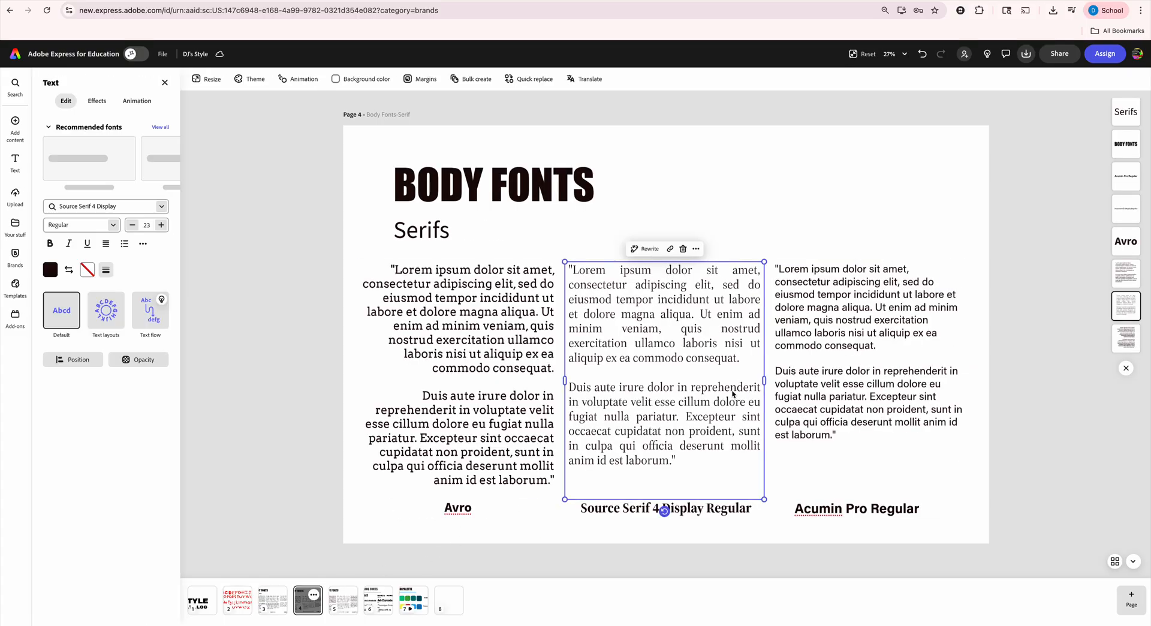
click(919, 382)
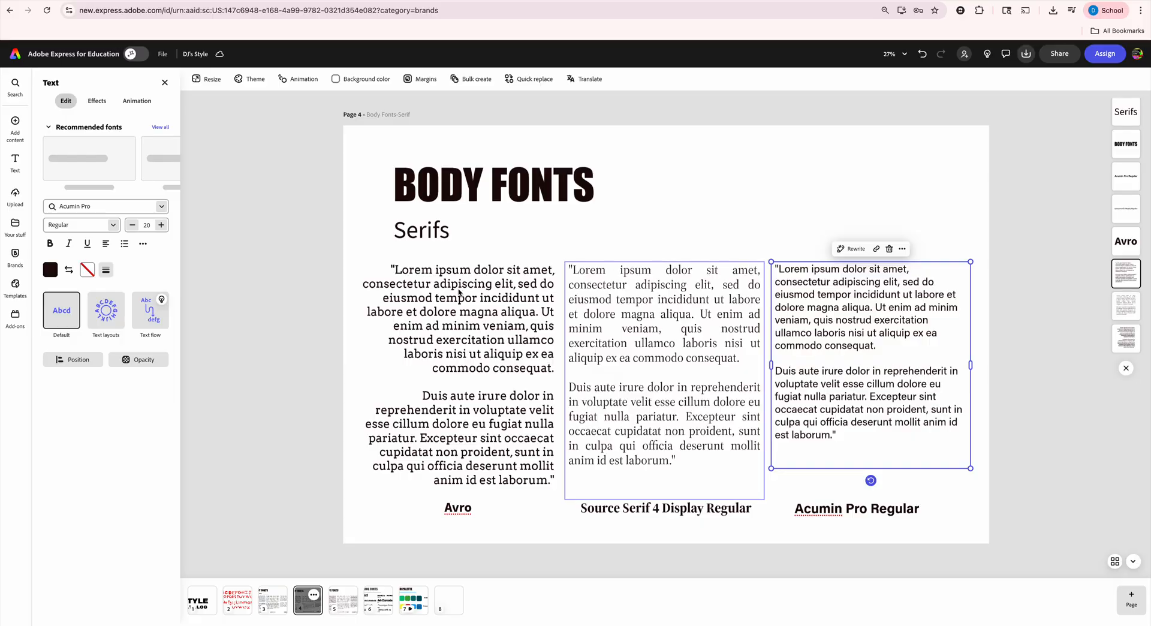
click(273, 601)
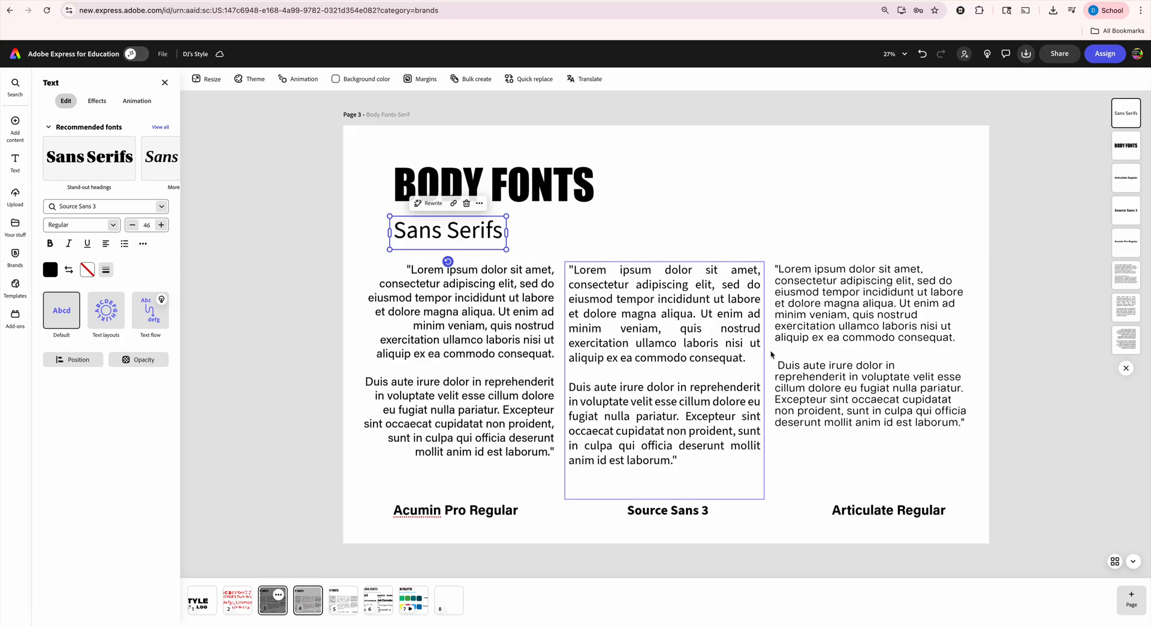
click(306, 609)
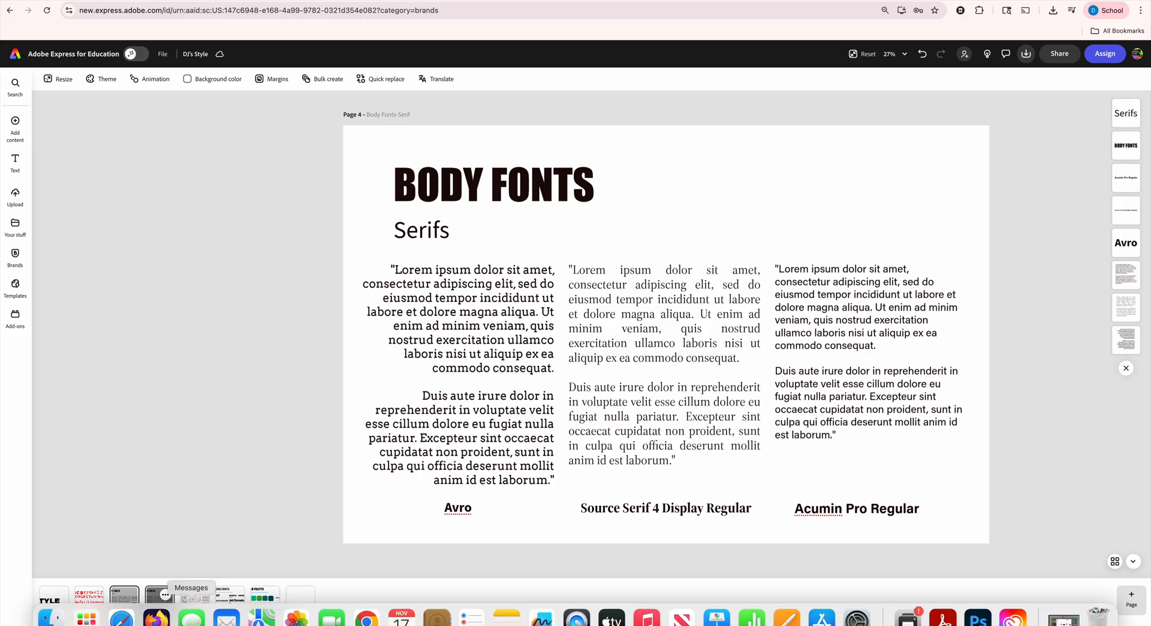
Step: Open the Heading Fonts page and check the fonts of the Impact and Rubic Mono One samples and their San Serif labels
click(237, 599)
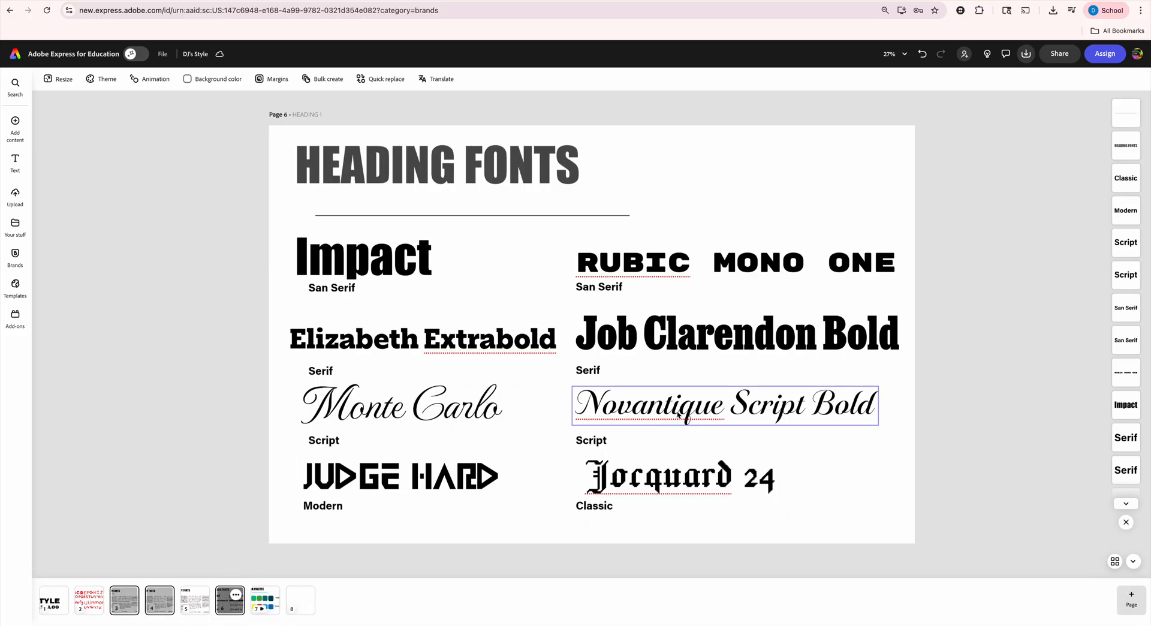
click(295, 242)
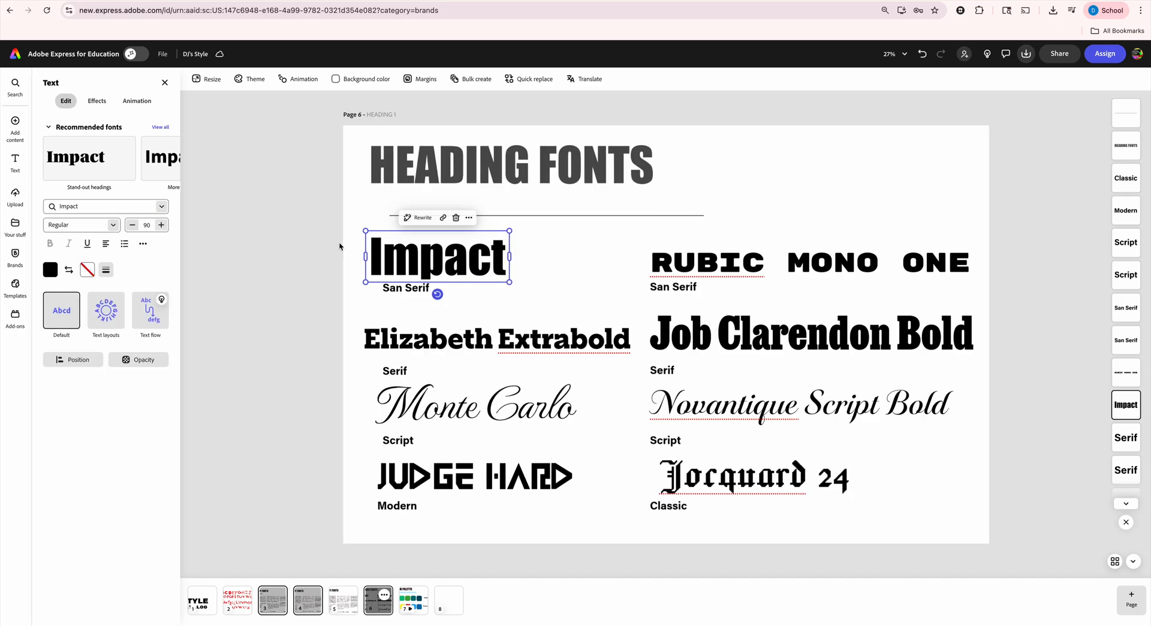
click(402, 289)
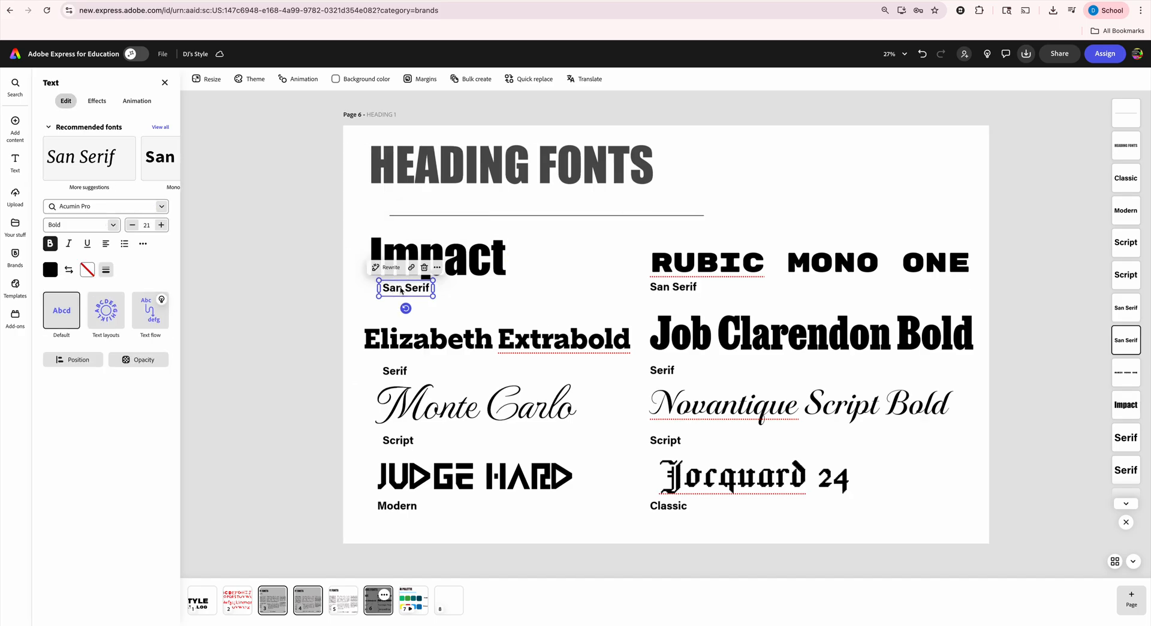
click(770, 271)
click(676, 293)
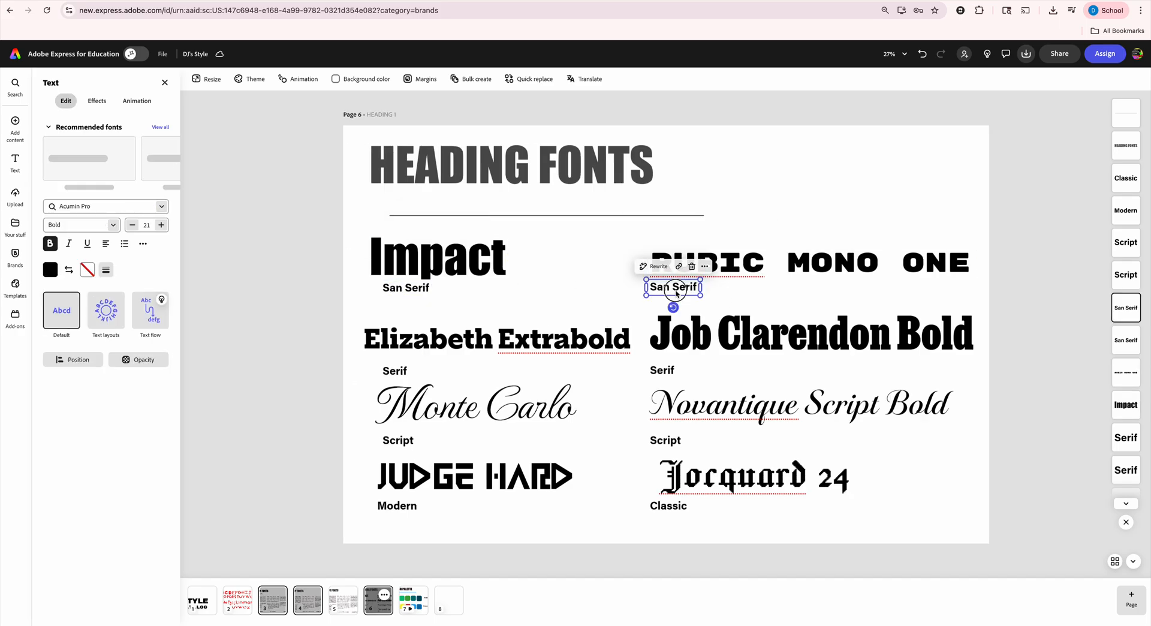
Step: Correct the Elizabeth sample on the Heading Fonts page to read Elizabeth Extra bold
click(528, 346)
click(571, 342)
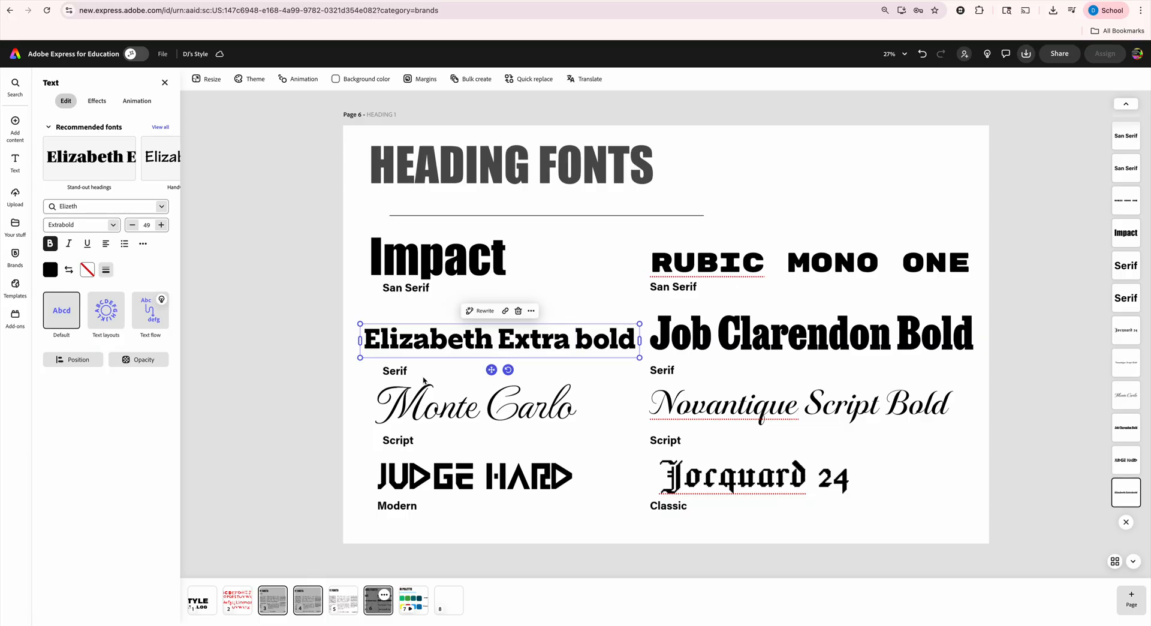
click(662, 370)
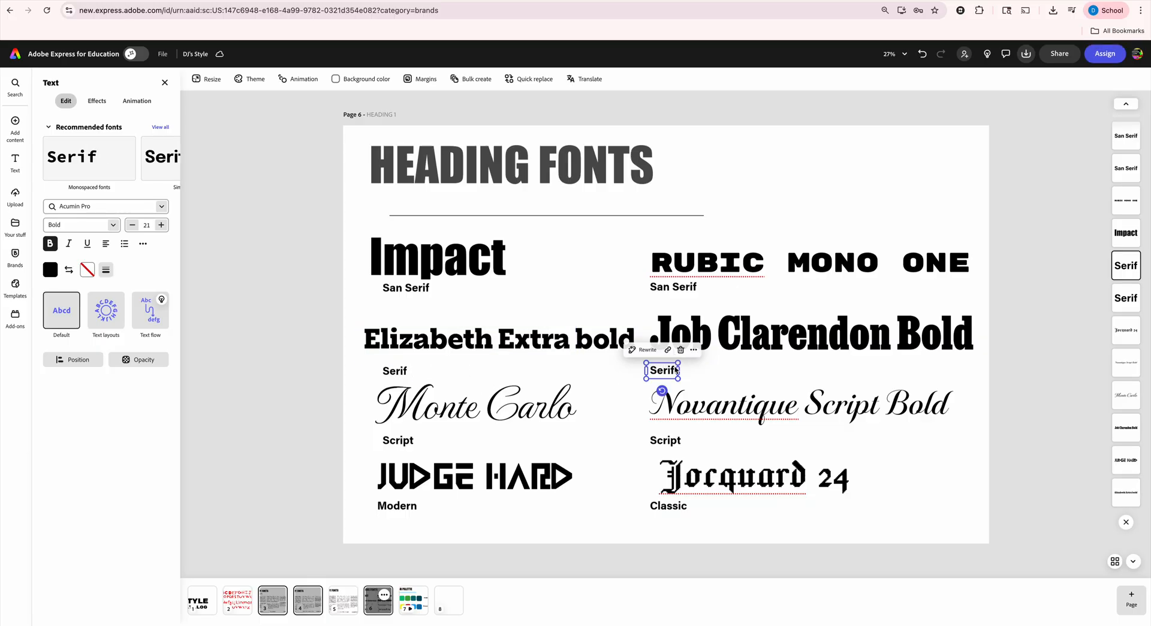
Step: Check the fonts of the Monte Carlo, Novantique Script Bold, Judge Hard and Jocquard 24 heading samples
click(452, 418)
click(703, 414)
click(524, 489)
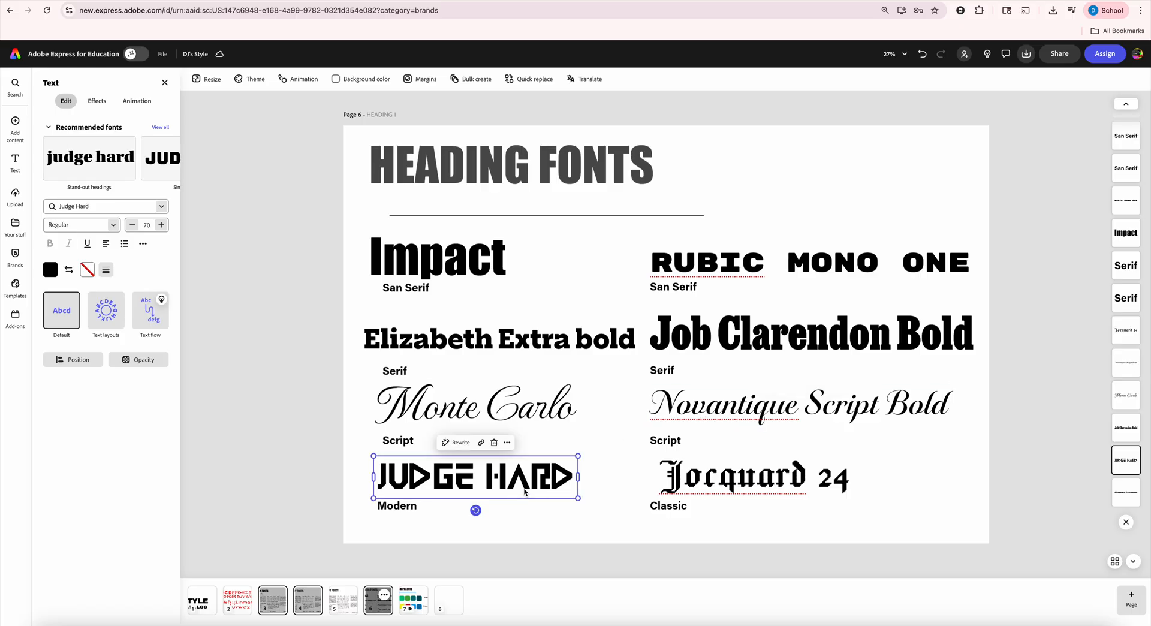
click(755, 482)
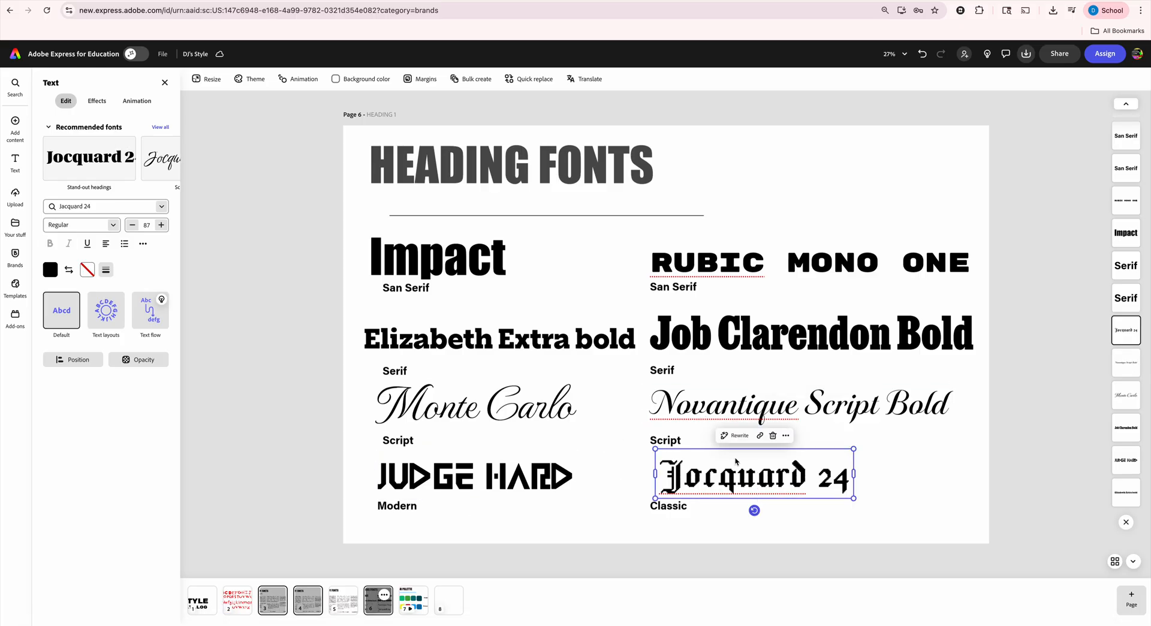